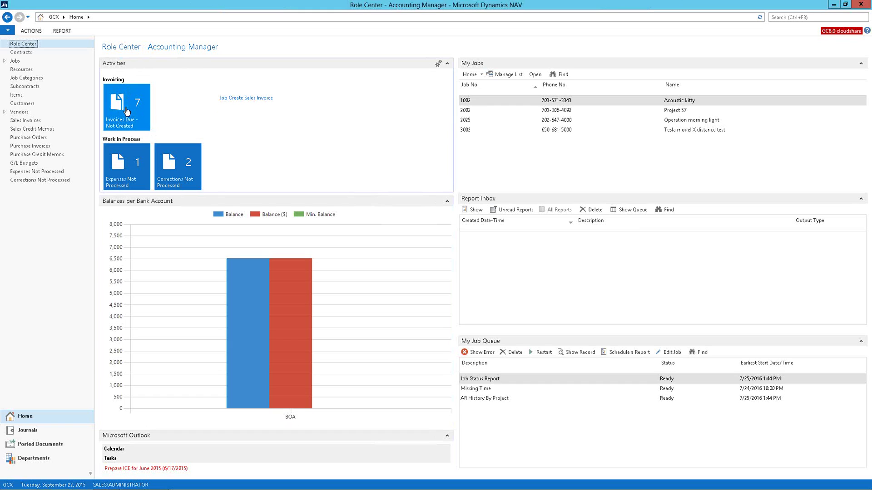
- Open the unprocessed Travel to California expense and review the approvers recorded for it
click(132, 170)
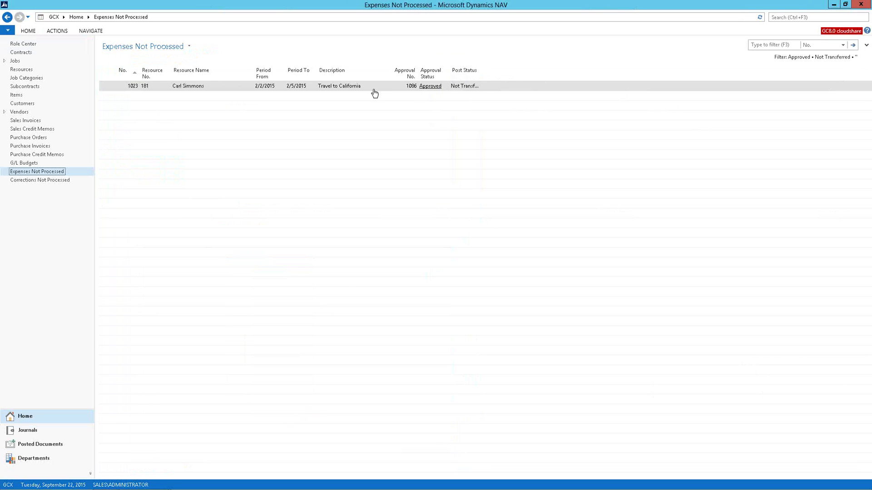
double_click(357, 90)
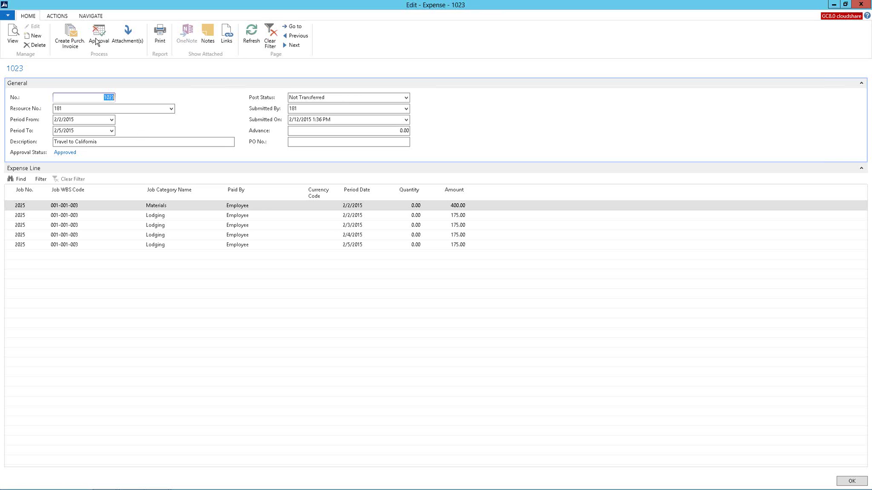
click(96, 35)
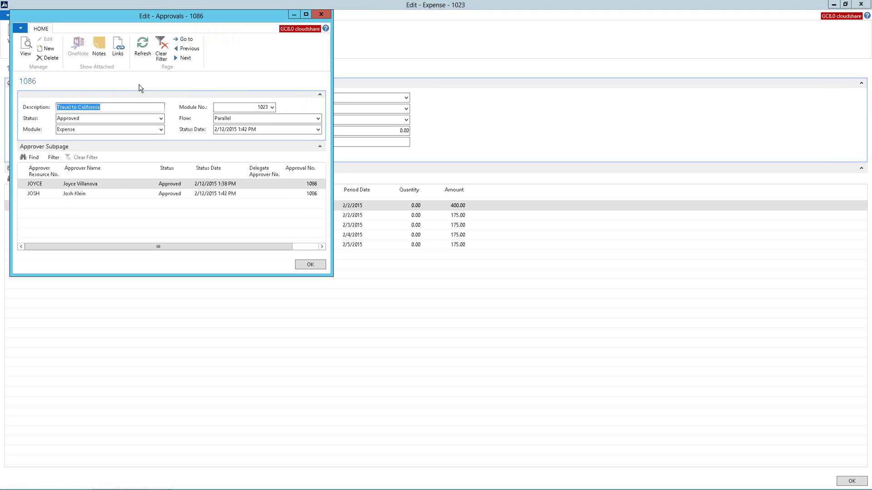
drag(143, 16, 357, 92)
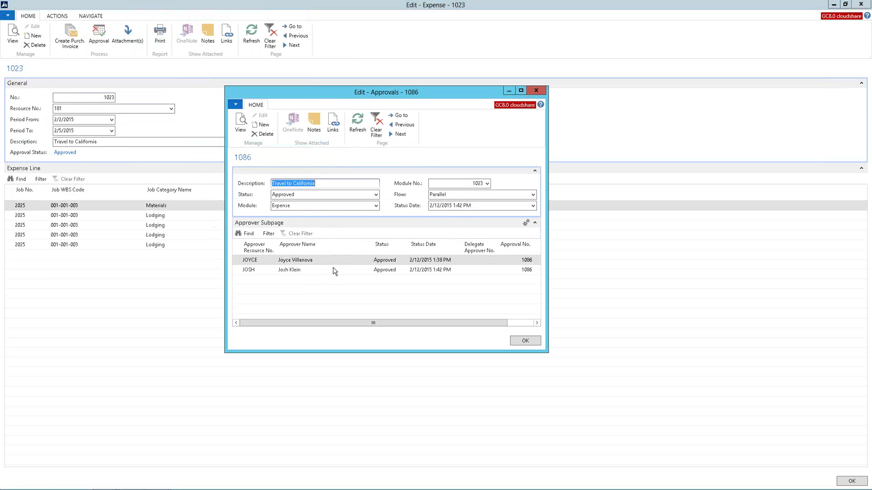
click(530, 93)
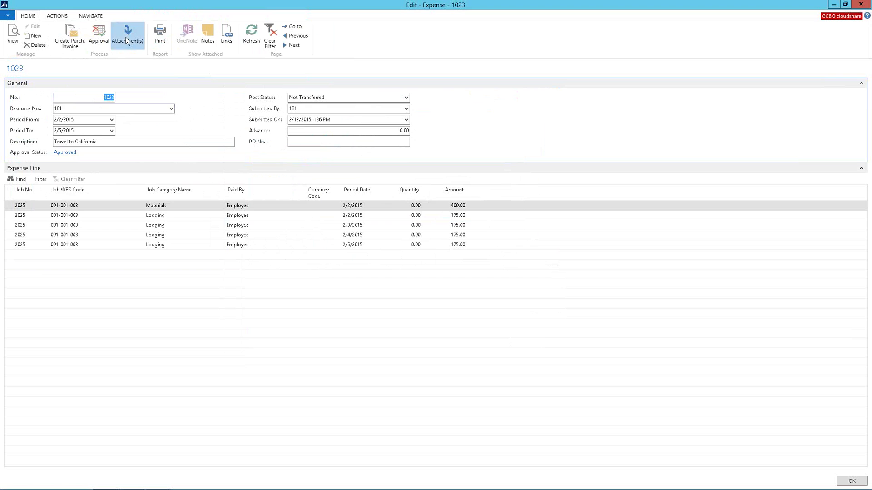
- View the file attached to the Travel to California expense, and close the expense card
click(127, 42)
drag(113, 20, 355, 62)
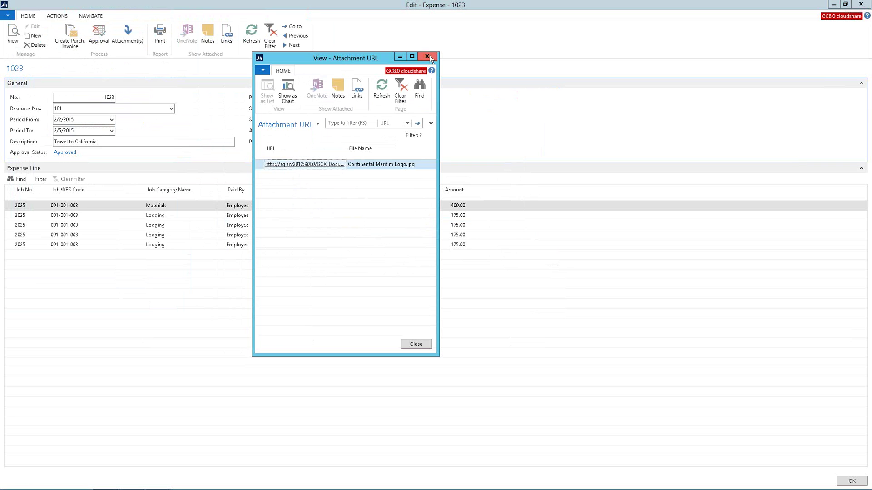
click(429, 56)
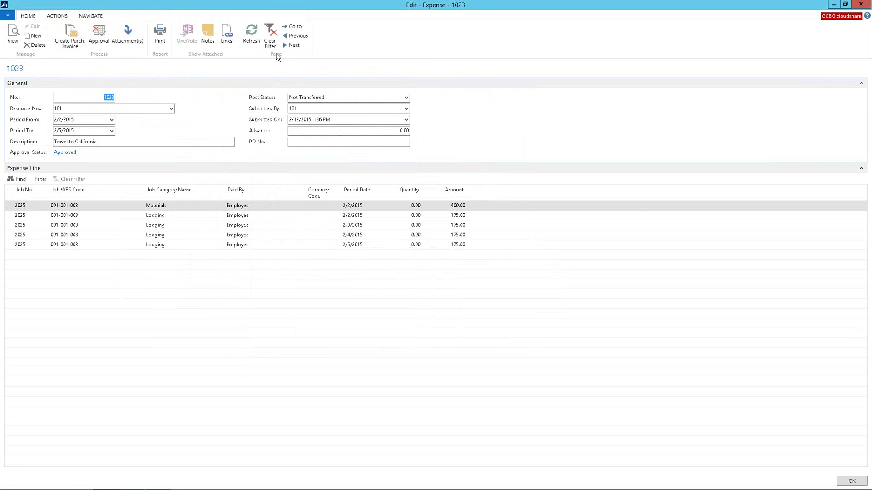
key(Escape)
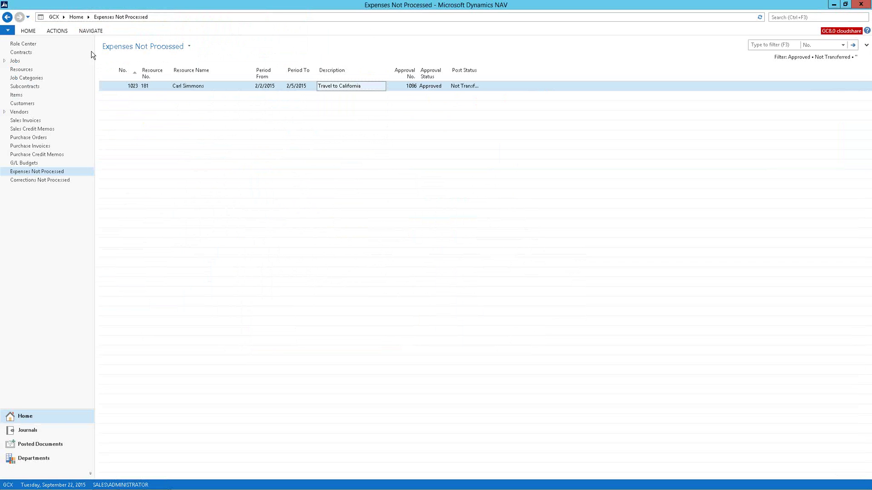
- Return to the Role Center, and collapse and re-expand the Balances per Bank Account chart
click(38, 44)
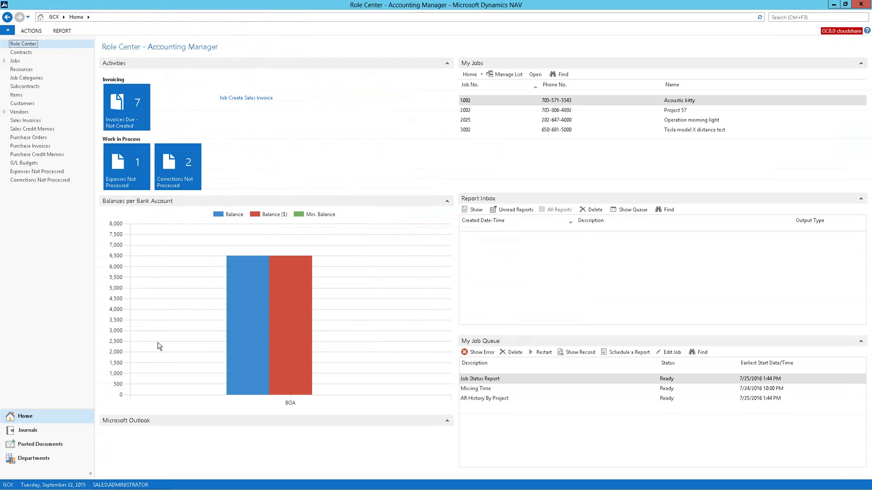
click(448, 202)
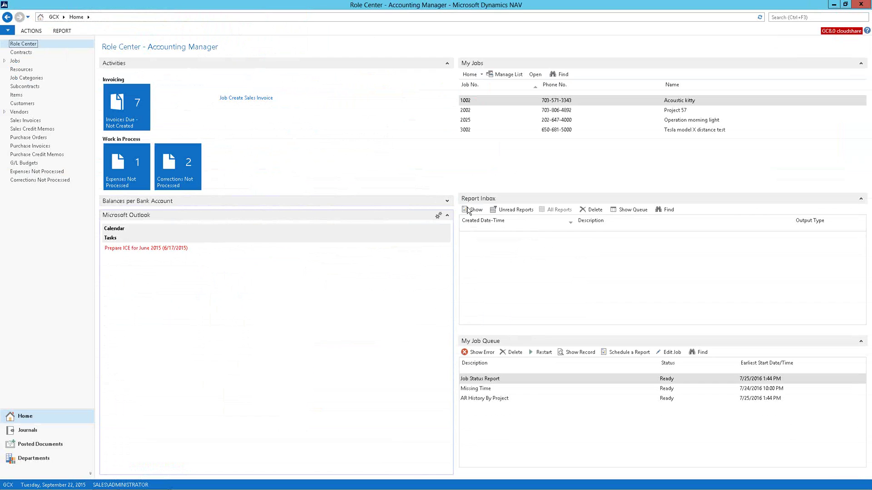
key(alt+F6)
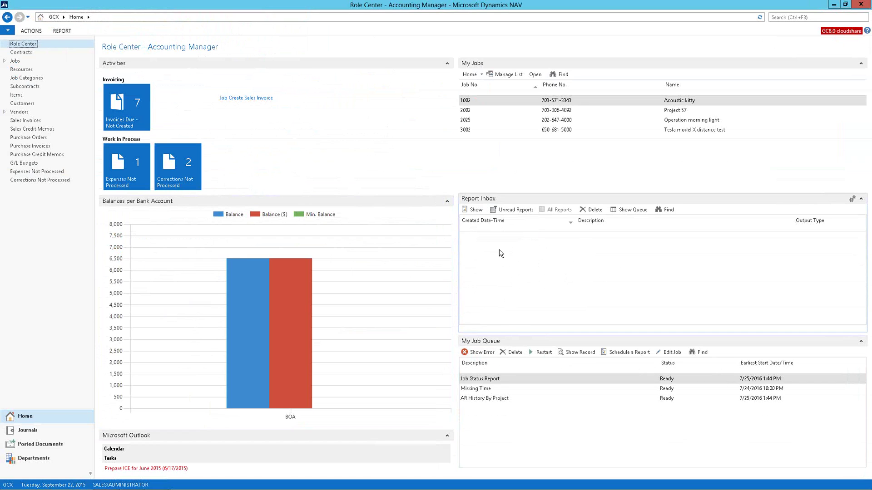
- Look over the Departments overview, and return to the Role Center
click(31, 462)
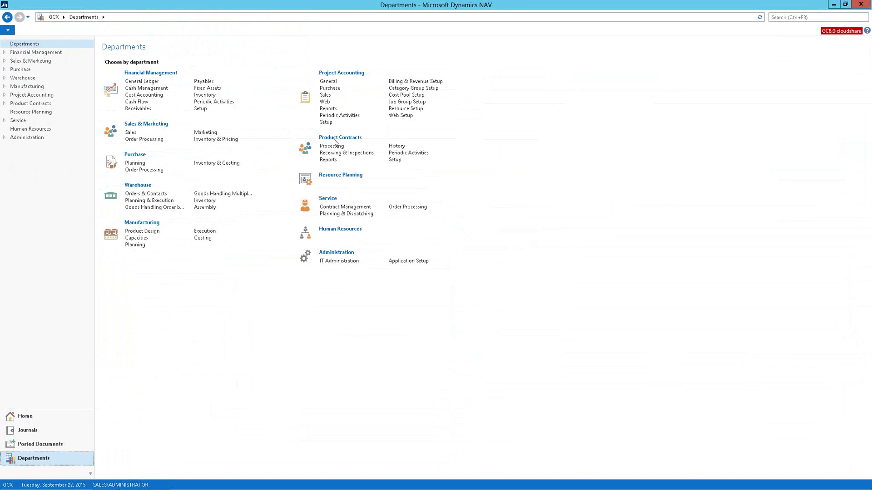
click(33, 418)
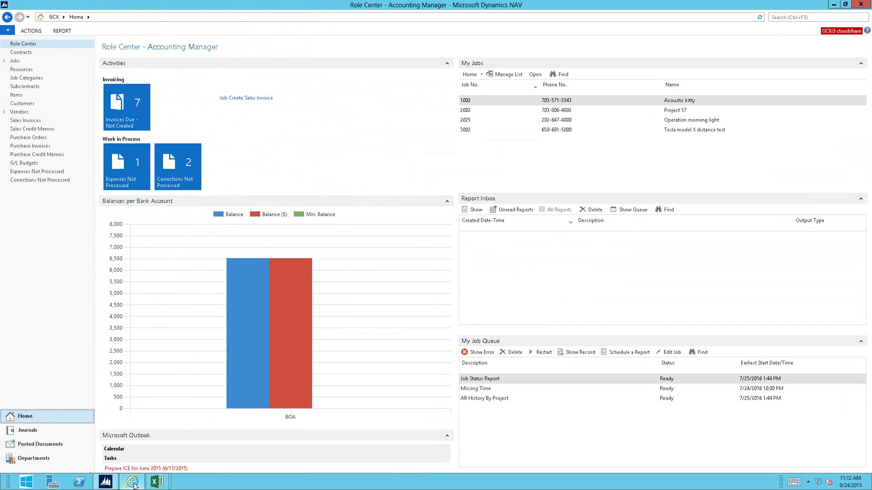
- Switch to Internet Explorer and view the September 16–30, 2015 timesheet with the list of periods hidden
click(135, 485)
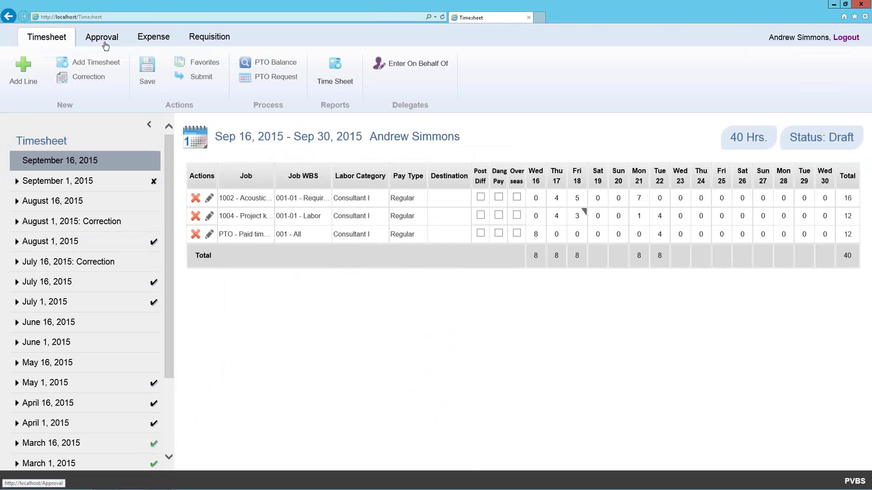
click(149, 126)
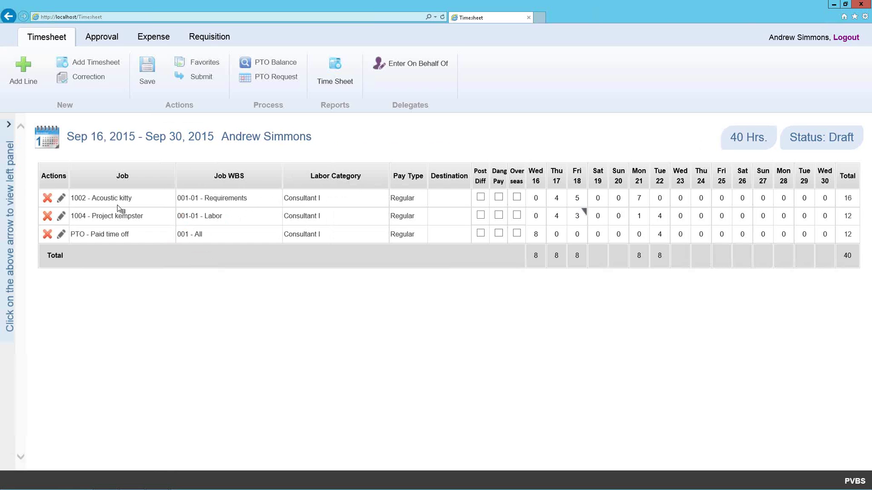
- Switch back to Dynamics NAV and show the reports available under the Project Accounting department
click(107, 485)
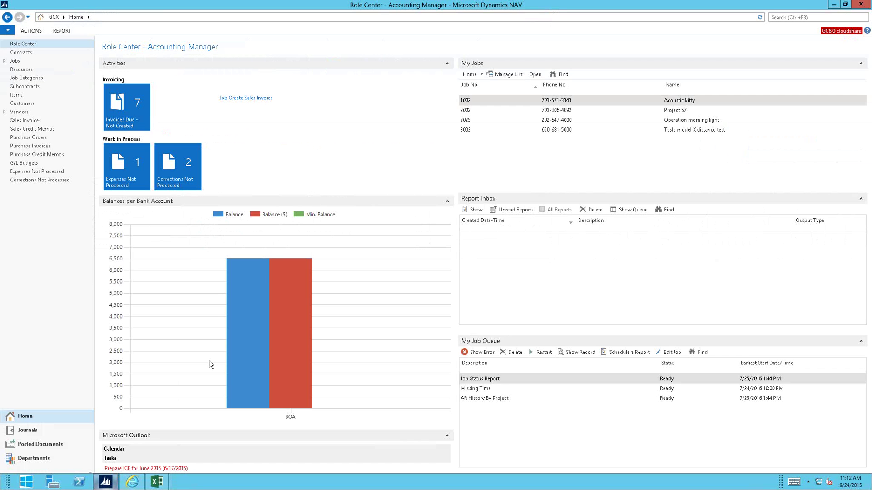
click(24, 460)
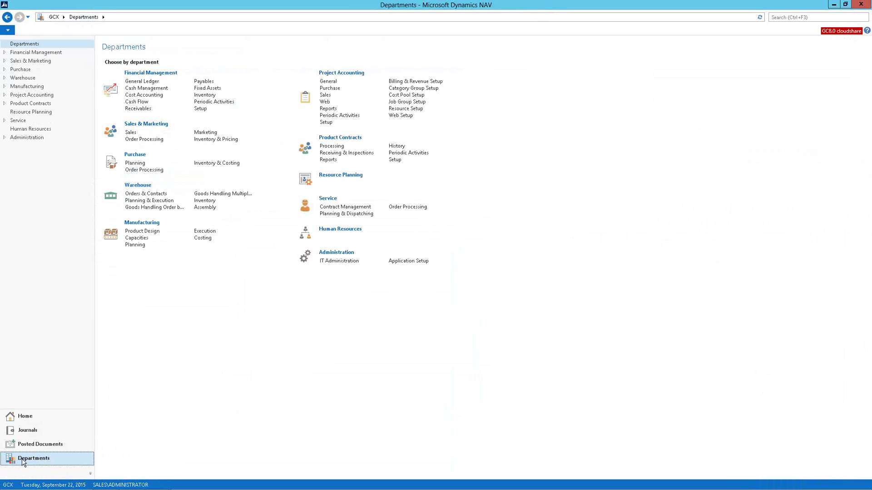
click(326, 114)
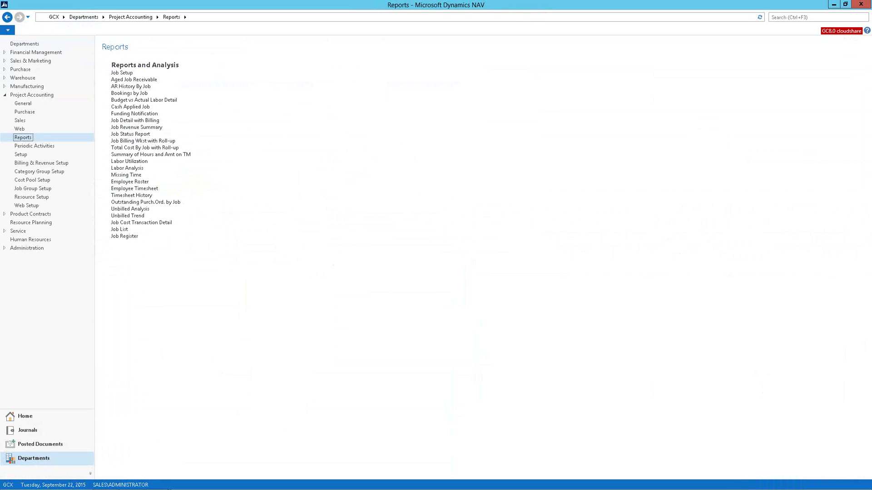
- Switch to the Sample Financials_NAV workbook in Excel and examine the Business Overview charts on its dashboard
mouse_move(157, 481)
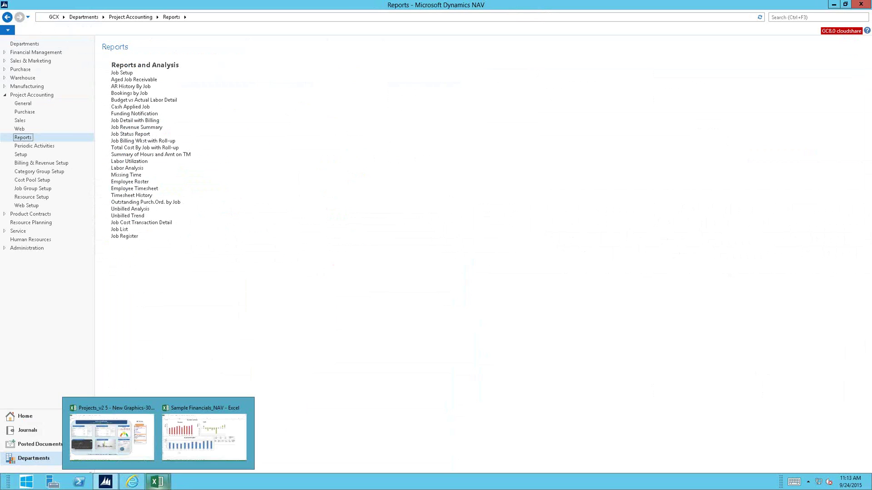
click(165, 487)
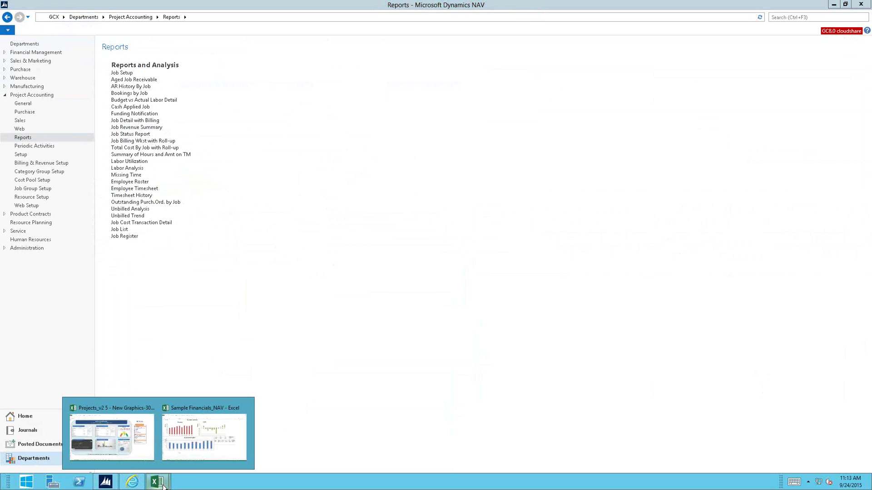
click(184, 445)
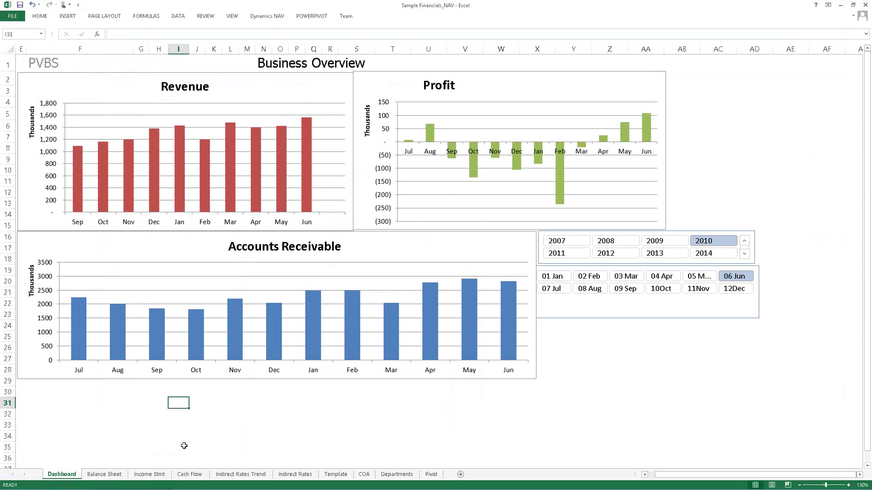
click(848, 485)
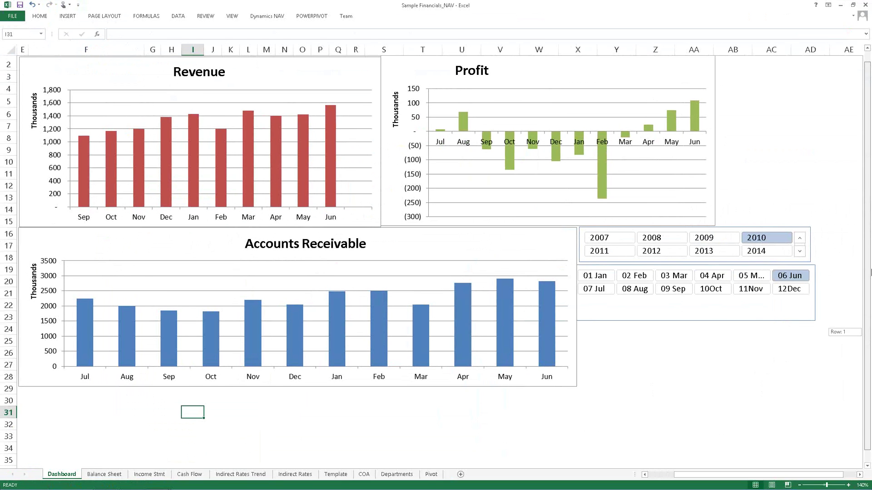
drag(870, 272, 870, 271)
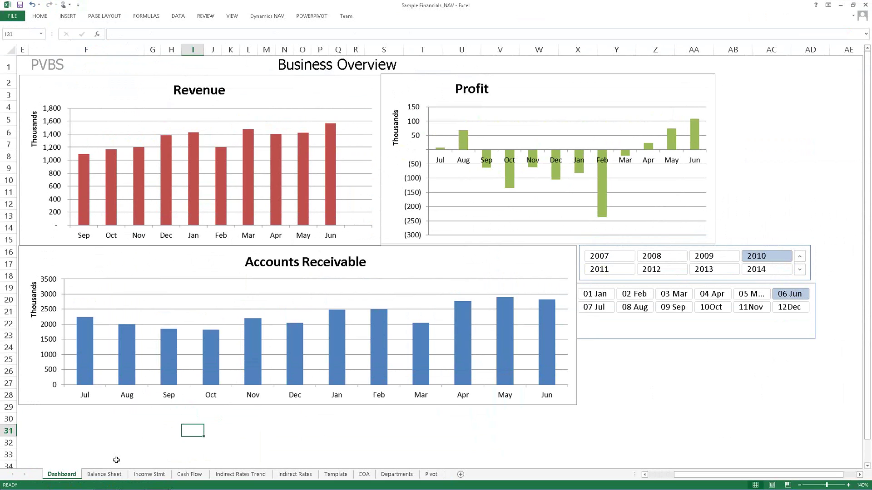
- Examine the Balance Sheet worksheet and the Indirect Rates Trend worksheet of the financials workbook
click(103, 475)
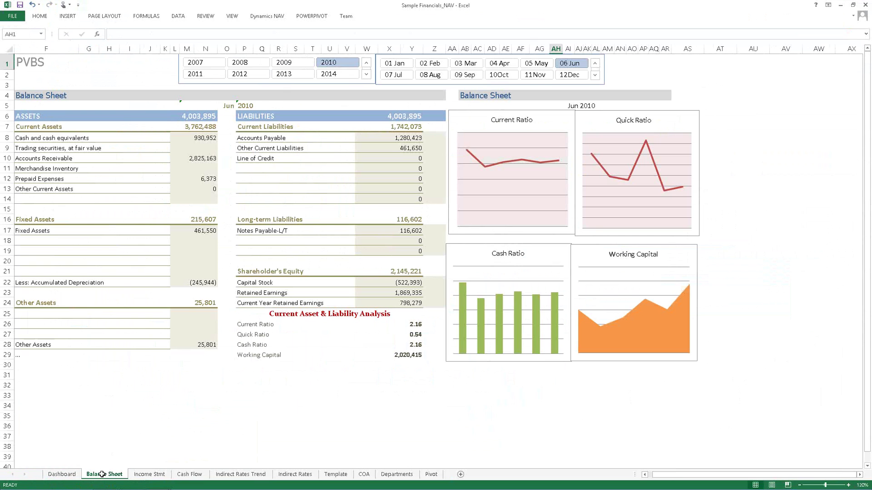
click(848, 485)
mouse_move(722, 480)
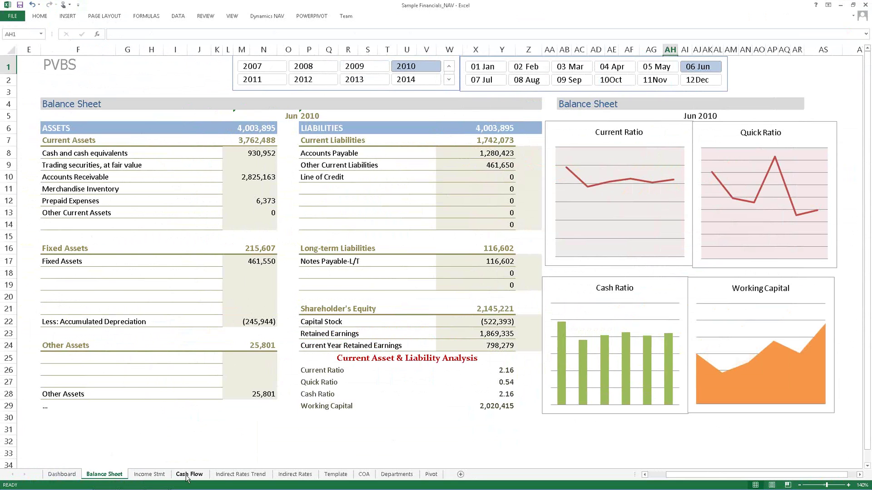
click(238, 477)
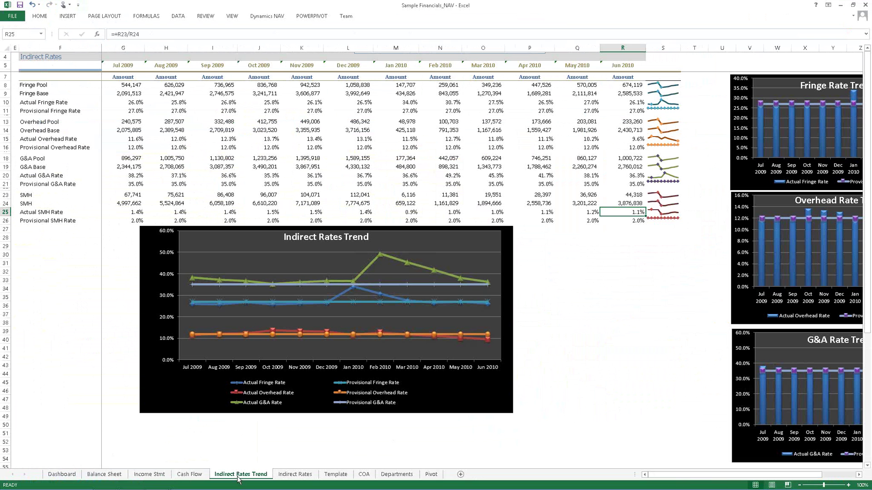
click(848, 485)
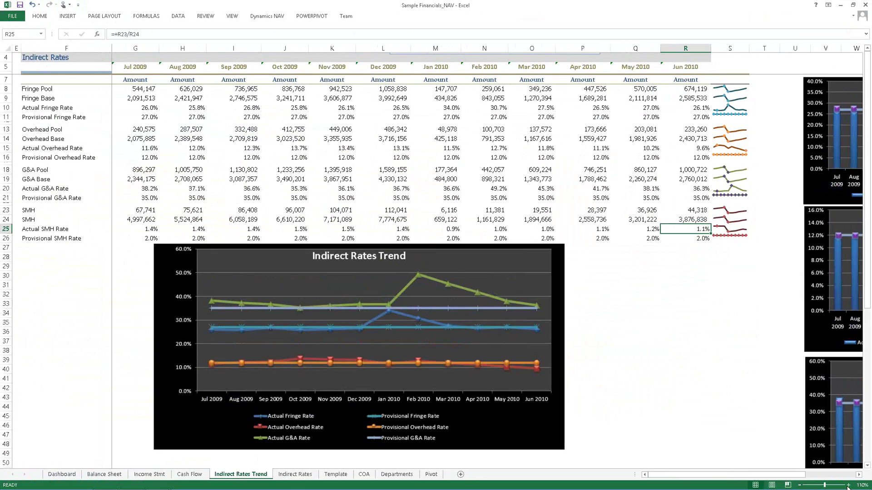
click(847, 486)
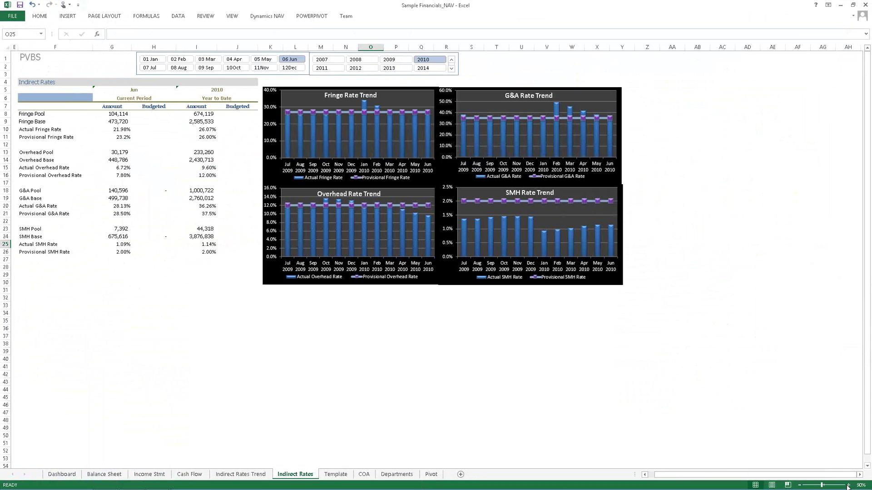
- Enlarge the Indirect Rates worksheet to 130% and examine its rate tables and trend charts
click(847, 485)
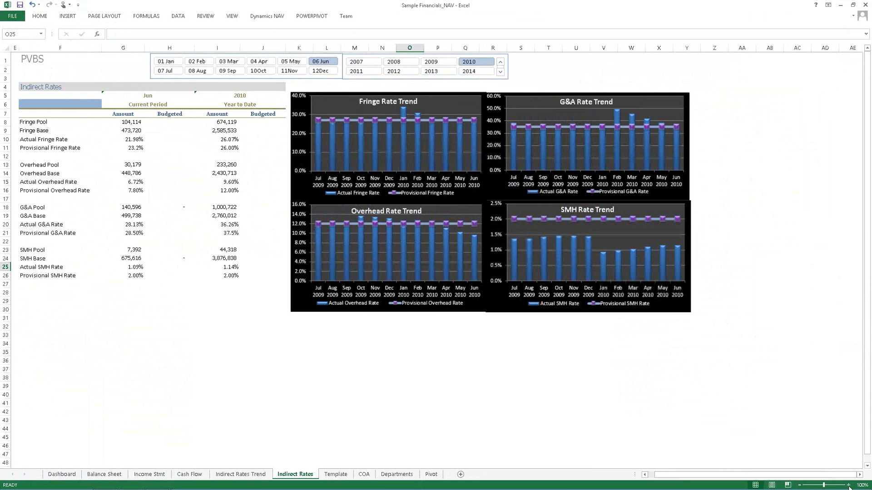
click(848, 486)
click(848, 485)
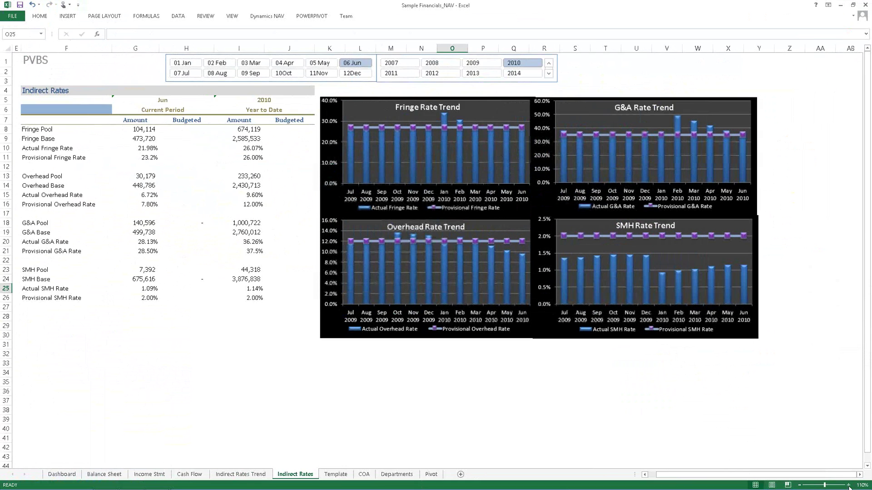
click(847, 485)
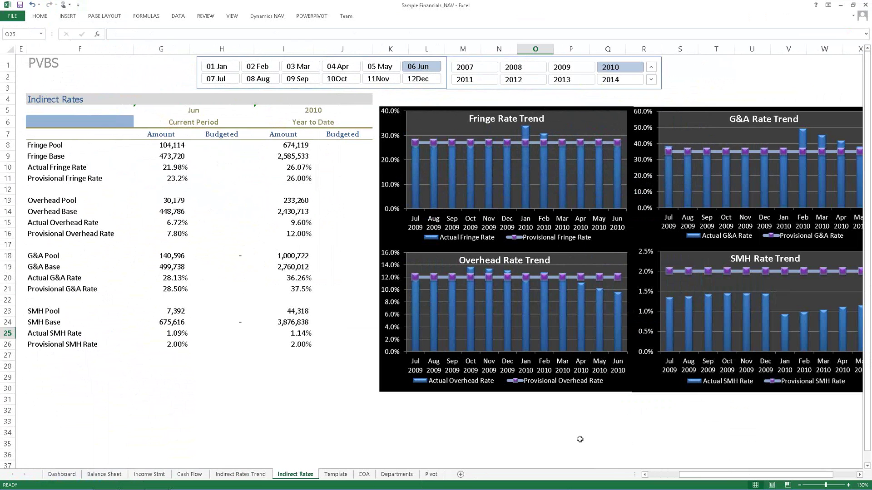
- Minimize the financials workbook, and open Burn Rates by Jobs and Tasks in the Projects_v2 5 - New Graphics-30-14 workbook
click(839, 5)
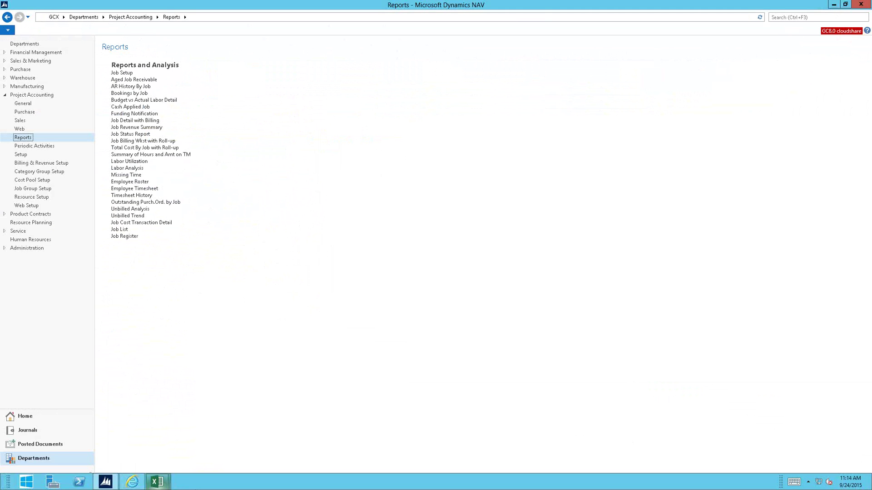
click(164, 485)
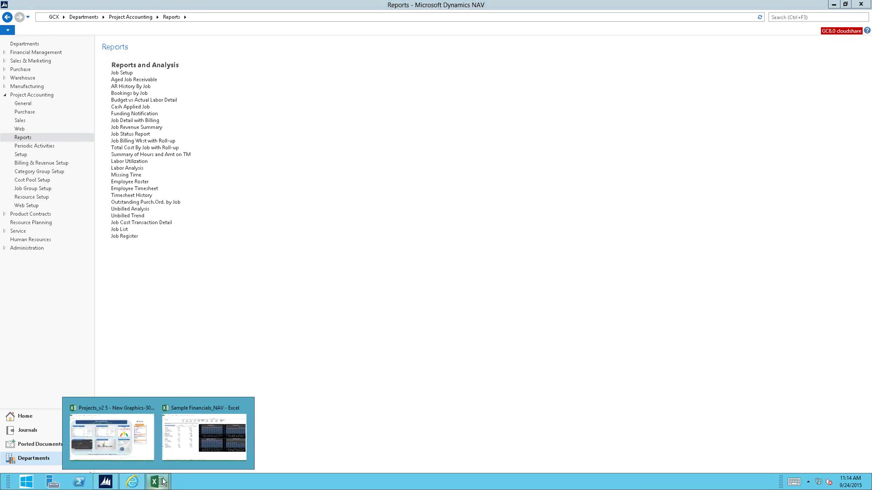
click(121, 445)
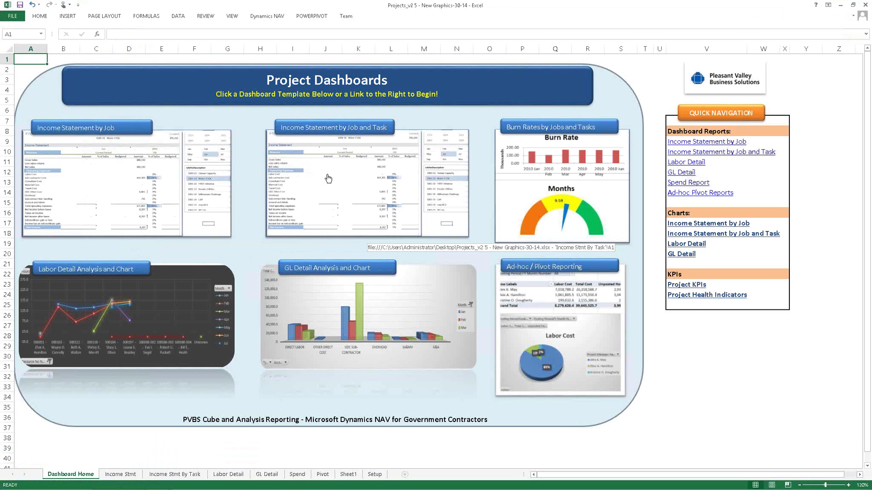
click(572, 167)
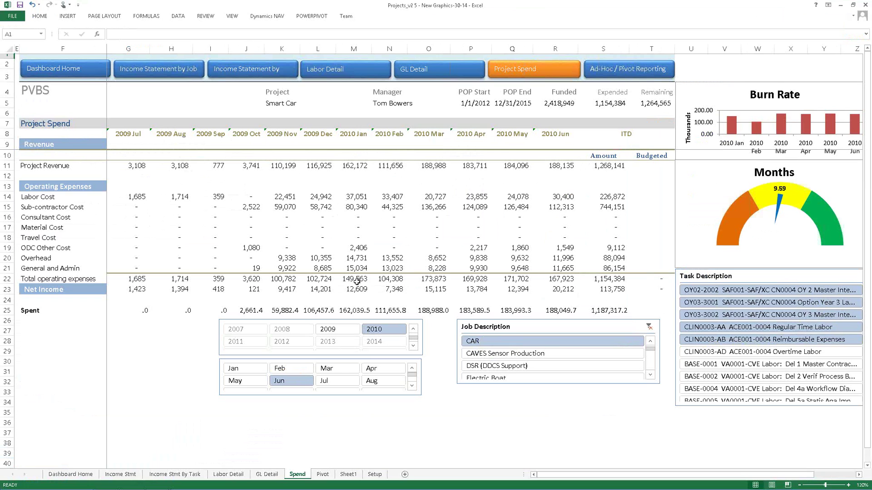
- Examine the monthly spend, burn rate chart and months gauge on the Spend worksheet, and the cost breakdown on the GL Detail worksheet
click(433, 314)
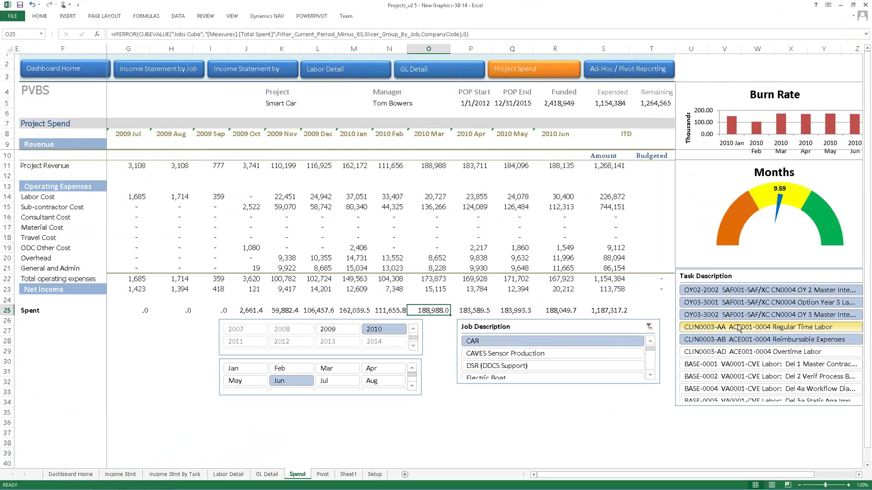
click(859, 474)
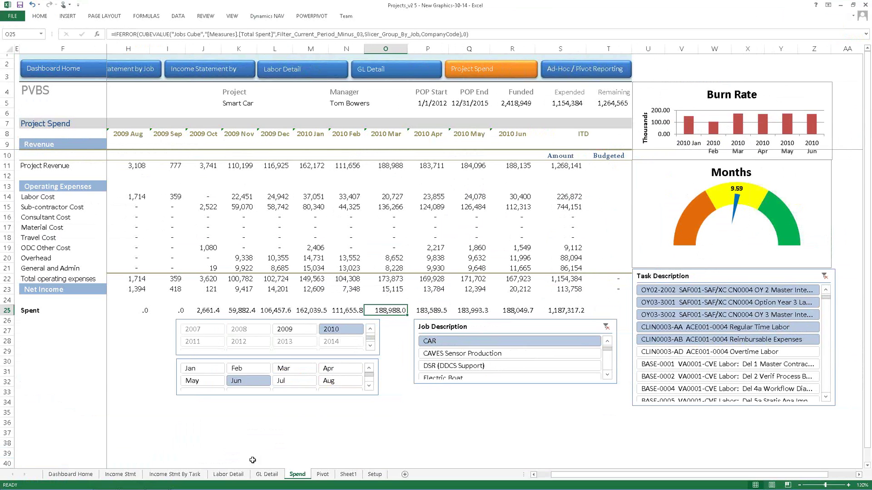
click(260, 473)
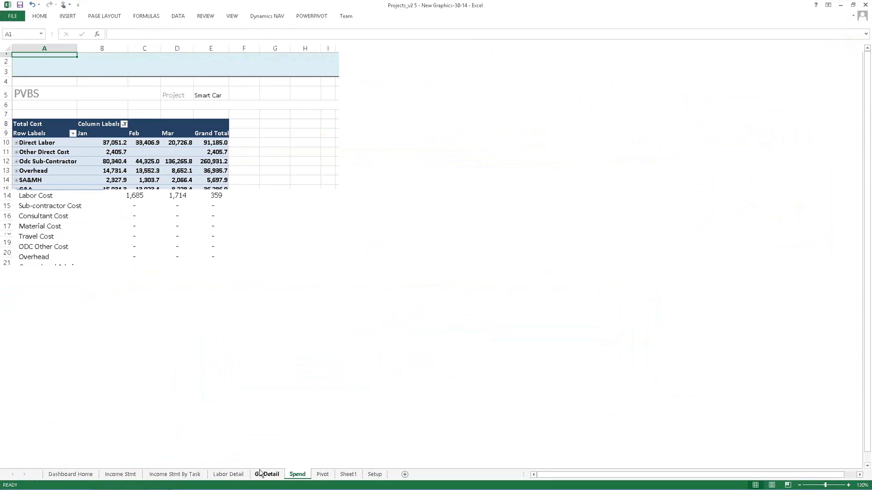
click(849, 485)
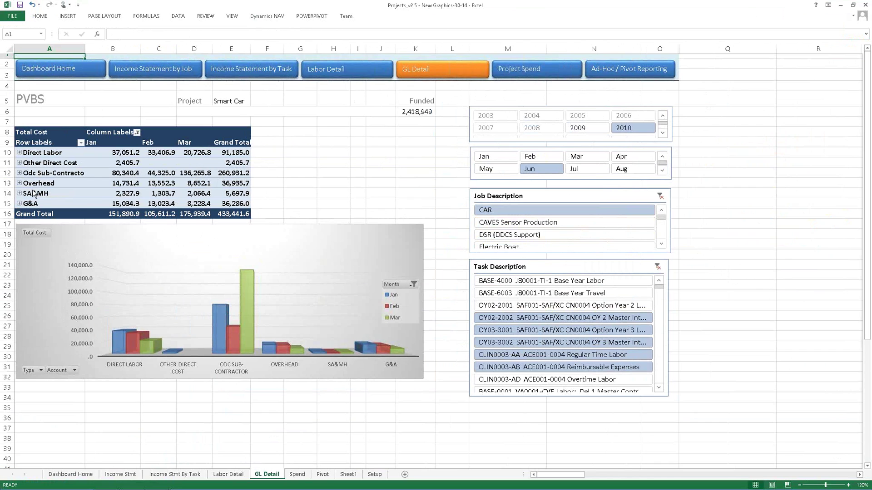
- Show the Labor Detail worksheet and enlarge it to 130% to examine the employees' monthly hours and chart
click(233, 475)
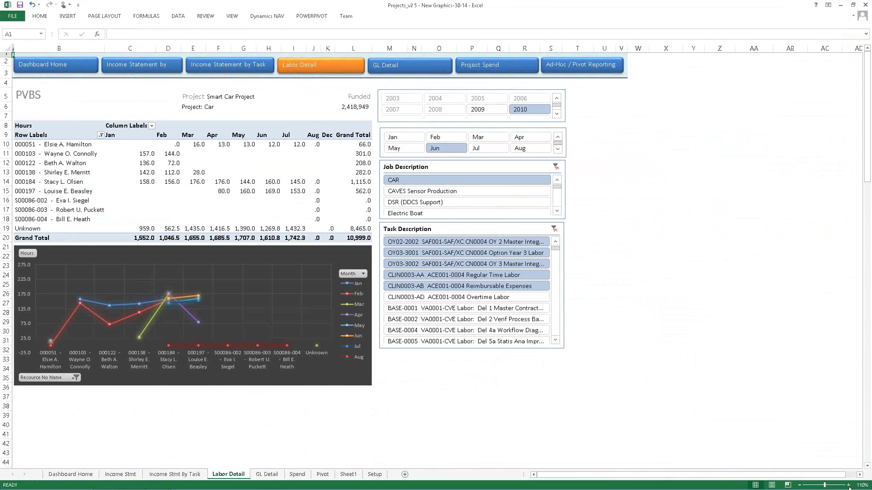
click(848, 485)
click(848, 485)
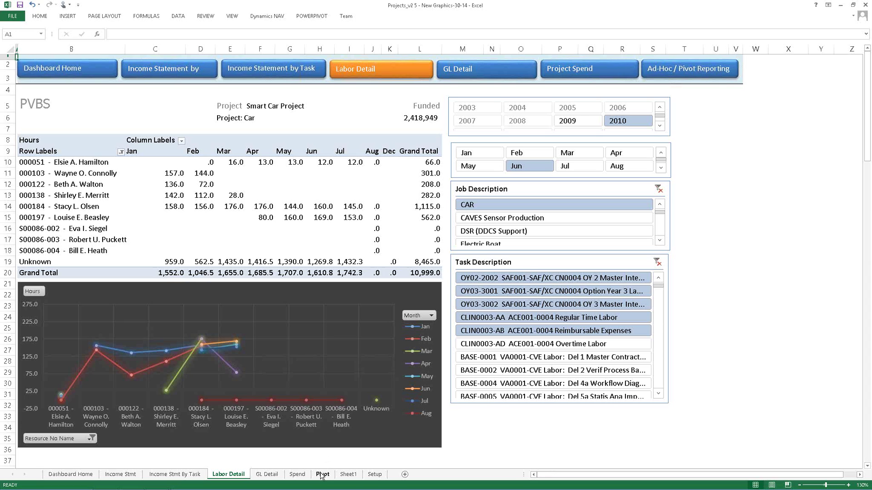
- Minimize the project workbook and Dynamics NAV, and open the Projects_v2.5 workbook from the desktop
click(839, 5)
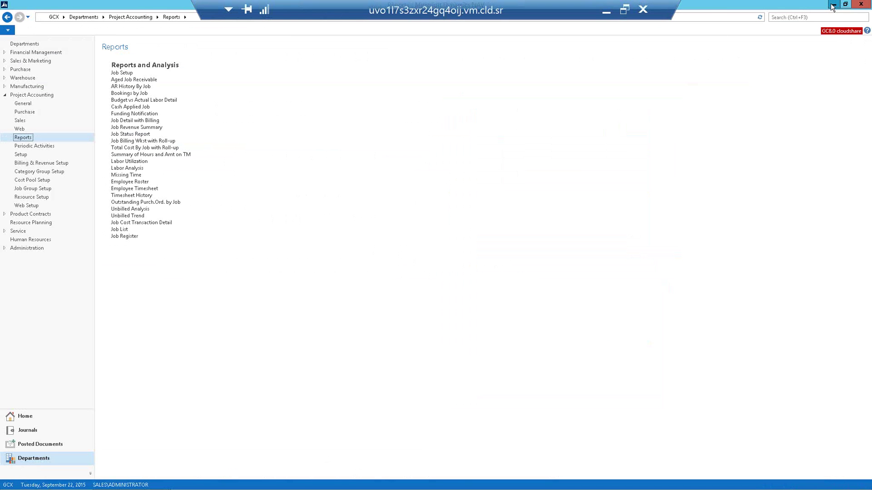
click(833, 5)
click(834, 5)
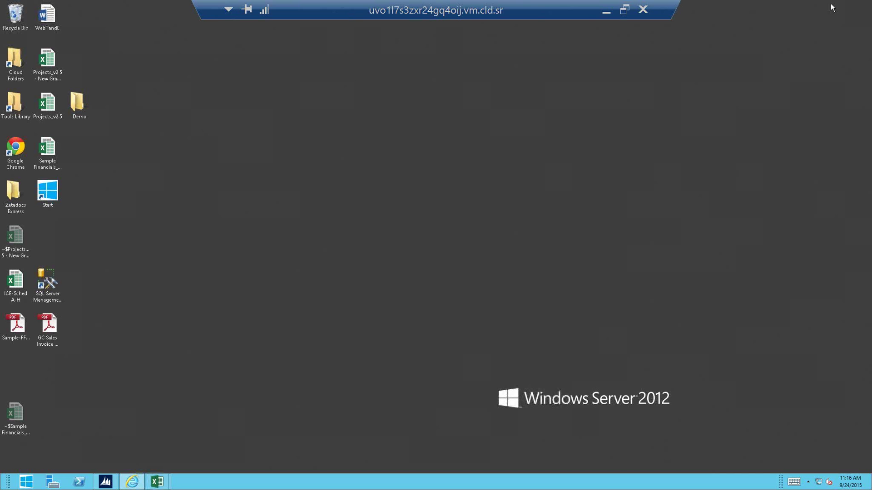
double_click(46, 112)
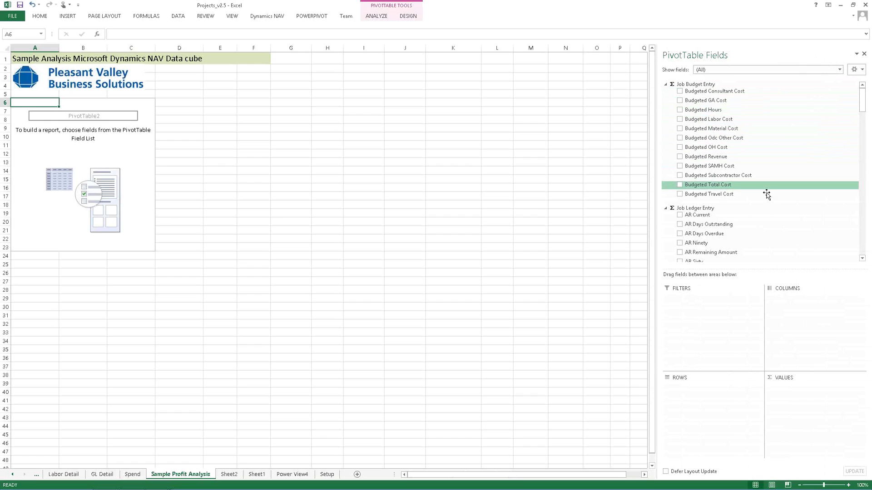
- Examine the measures and dimensions available for the empty PivotTable on Sample Profit Analysis, including the additional fields of the Job dimension
click(862, 260)
click(862, 260)
click(862, 259)
click(863, 259)
click(862, 259)
click(863, 259)
click(862, 260)
click(862, 259)
click(863, 260)
click(862, 259)
click(862, 259)
click(862, 259)
click(862, 259)
click(862, 259)
click(863, 259)
click(862, 259)
click(862, 259)
click(862, 259)
click(862, 260)
click(862, 259)
click(862, 260)
click(862, 259)
click(862, 259)
click(863, 259)
click(862, 259)
click(862, 259)
click(863, 259)
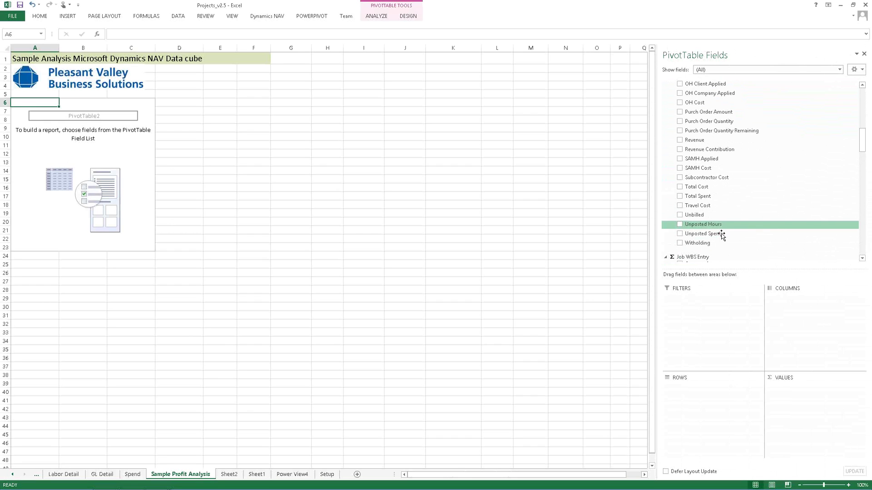
click(862, 258)
click(862, 258)
click(862, 259)
click(862, 259)
click(863, 259)
click(863, 259)
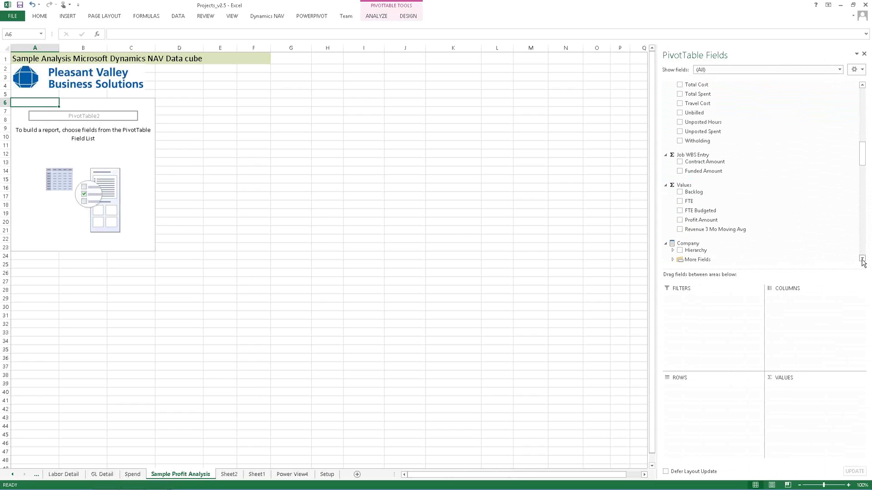
click(863, 258)
click(862, 259)
click(862, 258)
click(862, 258)
click(862, 259)
click(863, 259)
click(862, 258)
click(863, 258)
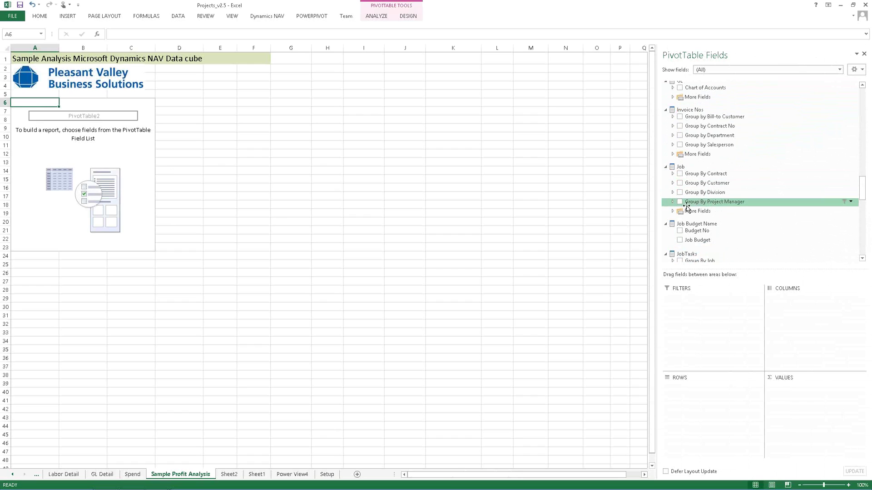
click(672, 212)
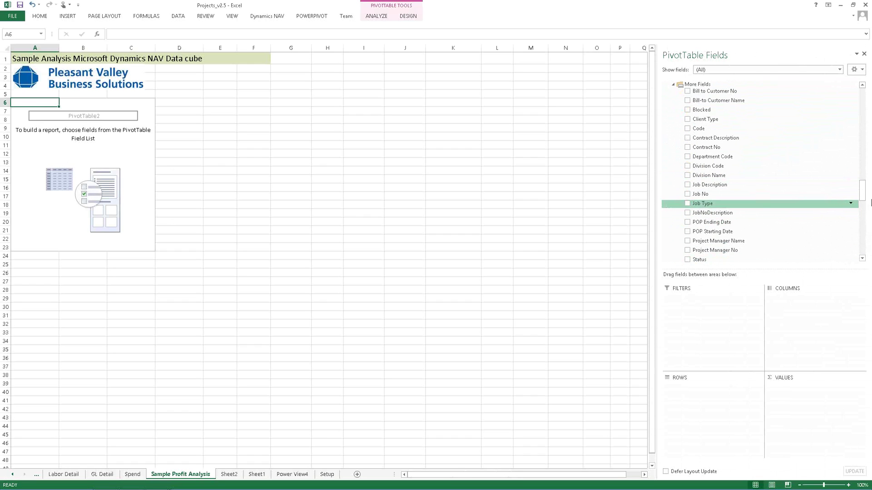
- Add the Unposted Hours and Hours measures as values in the PivotTable
drag(863, 196, 852, 145)
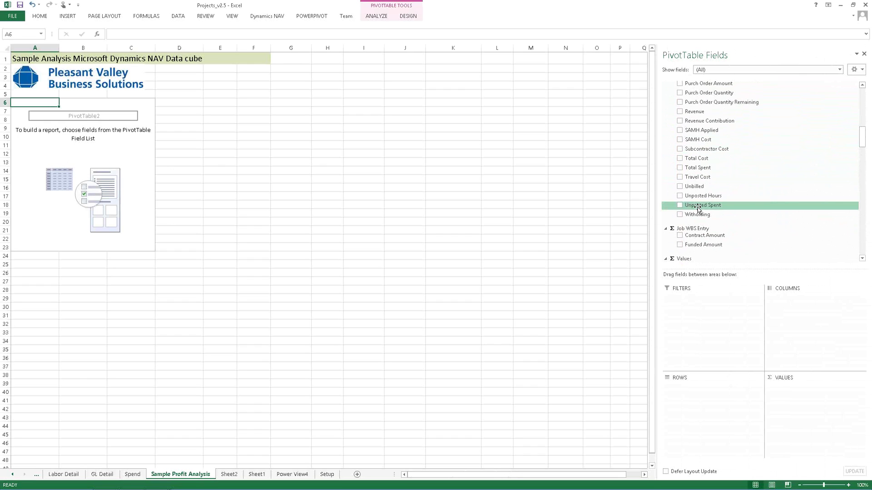
drag(698, 198, 802, 397)
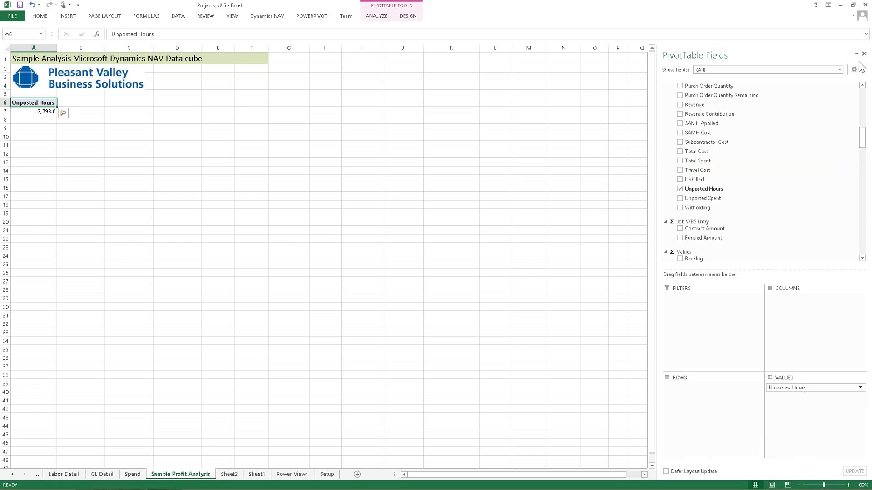
click(862, 85)
click(862, 85)
click(862, 85)
click(862, 85)
click(862, 85)
click(862, 85)
click(862, 86)
click(862, 86)
click(862, 85)
click(863, 86)
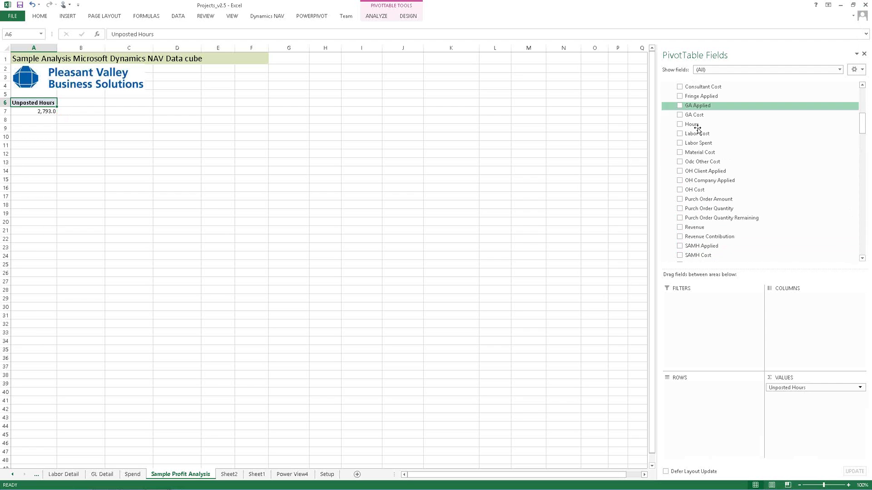
drag(690, 129, 798, 402)
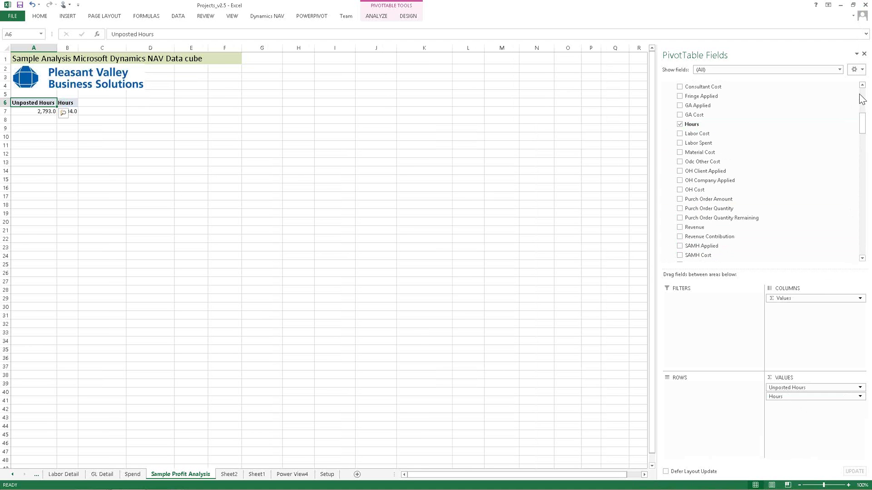
- Break the PivotTable rows down by contract using the Job dimension's Group By Contract hierarchy
scroll(864, 255, down, 6)
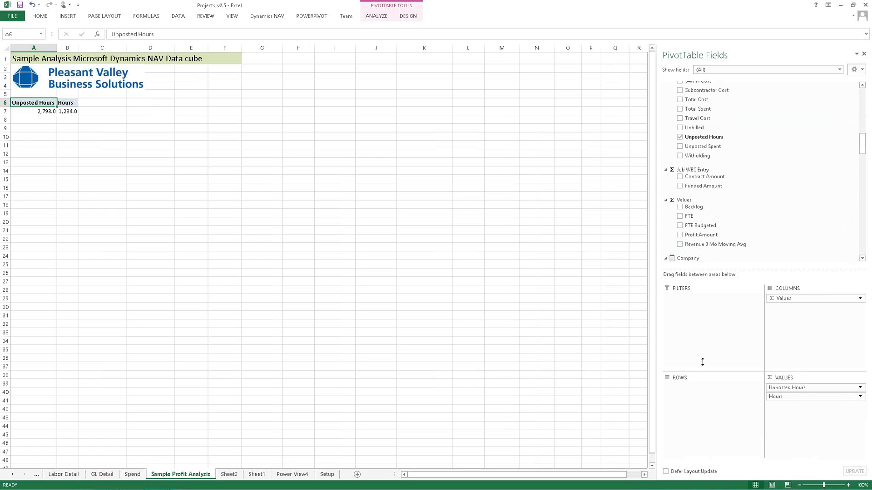
click(863, 249)
click(862, 258)
click(862, 258)
click(862, 258)
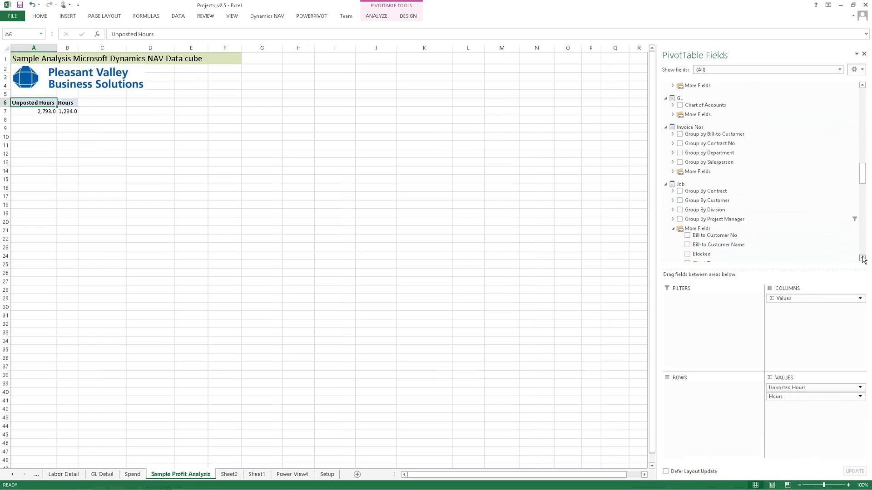
click(673, 191)
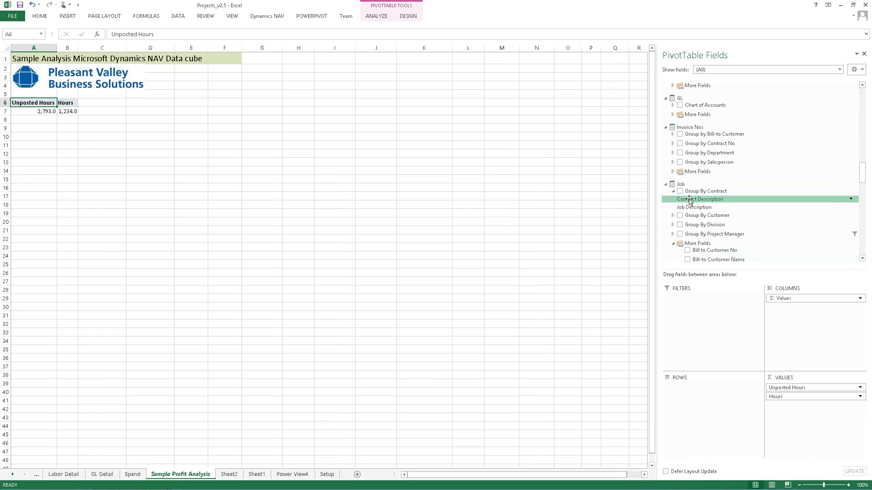
drag(683, 201, 690, 409)
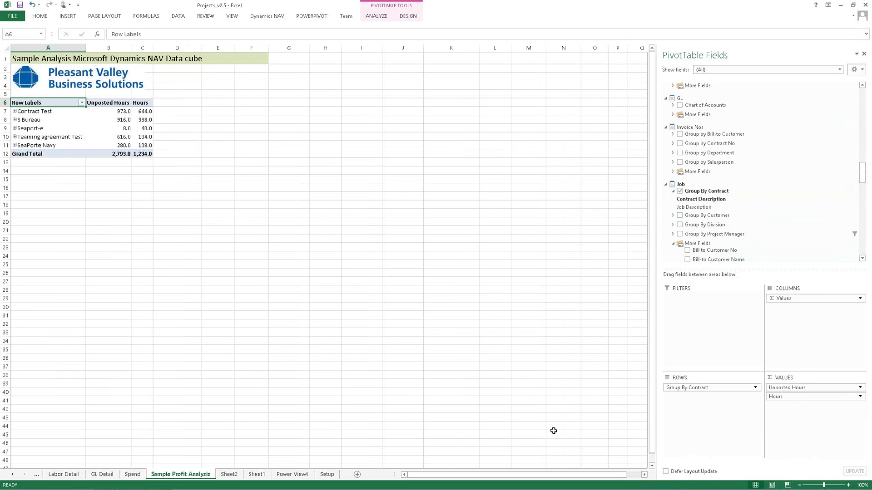
- Enlarge the worksheet to 120% and autofit the Hours column so its grand total fits
click(848, 485)
click(848, 485)
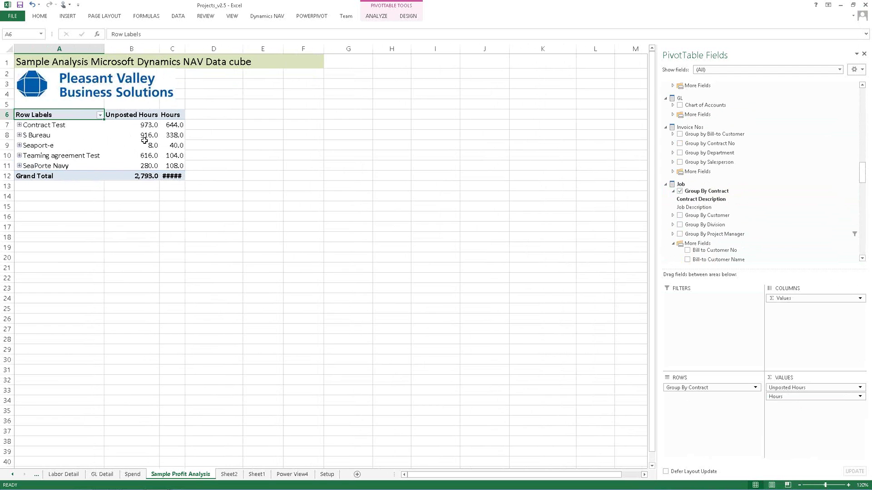
double_click(183, 49)
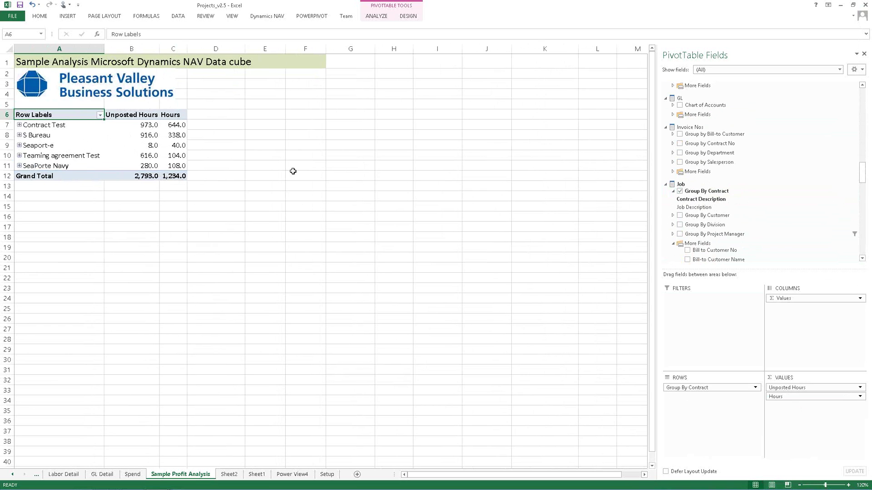
- Add the Group By Project Manager hierarchy to the PivotTable rows above Group By Contract
click(862, 259)
click(863, 258)
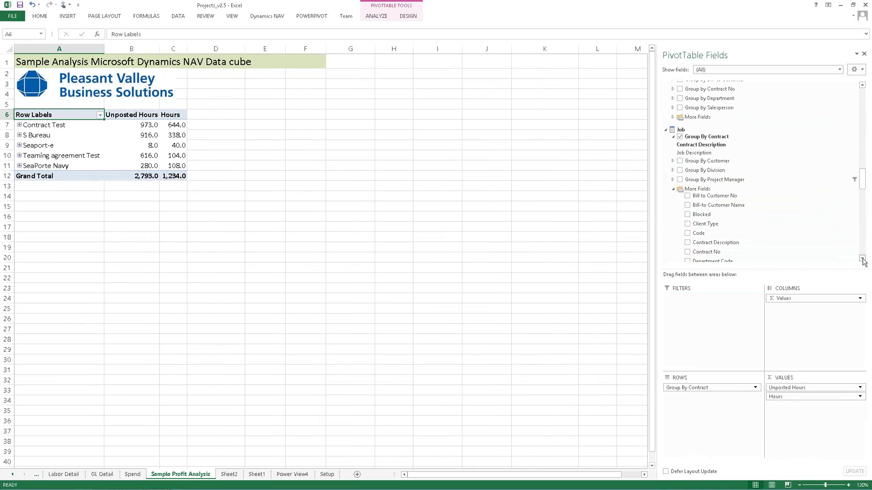
click(862, 259)
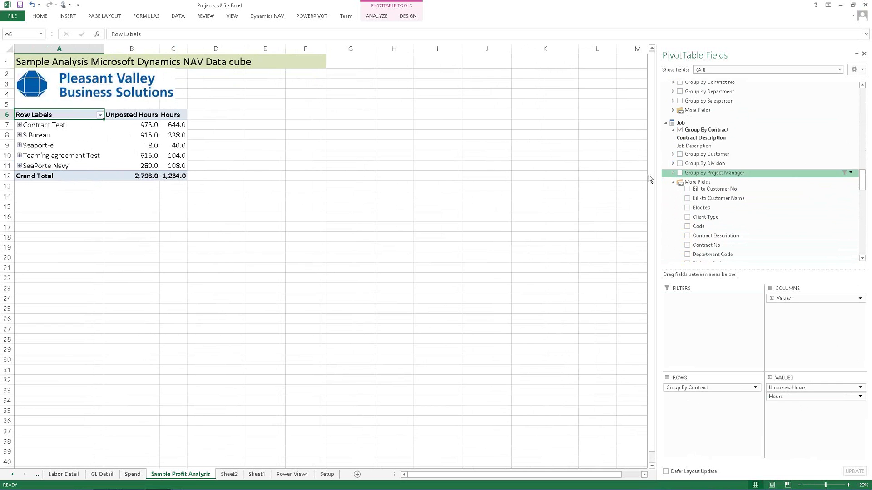
click(673, 173)
drag(689, 181, 697, 387)
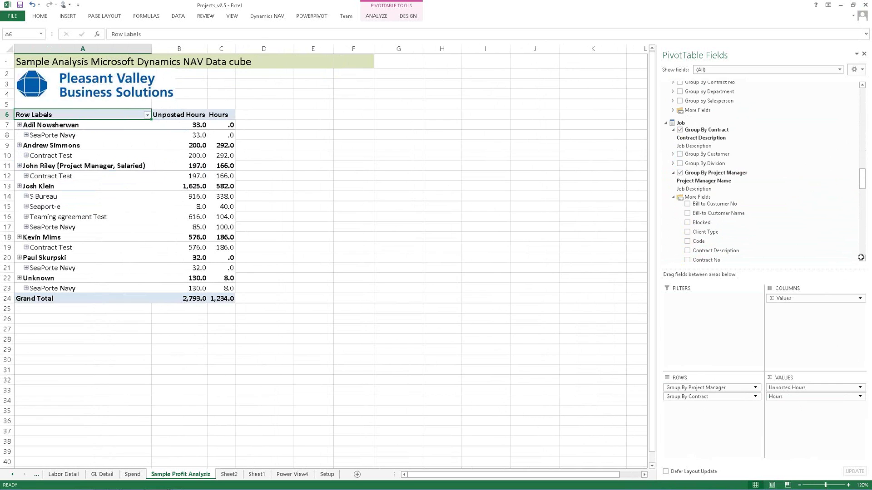
- Expand the Teaming agreement Test, Seaport-e, S Bureau and SeaPorte Navy contracts to their job descriptions
click(26, 216)
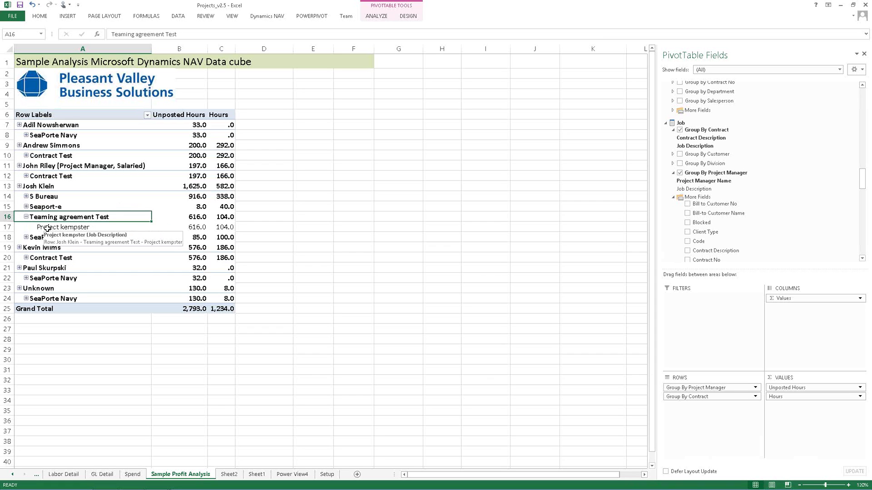
click(26, 207)
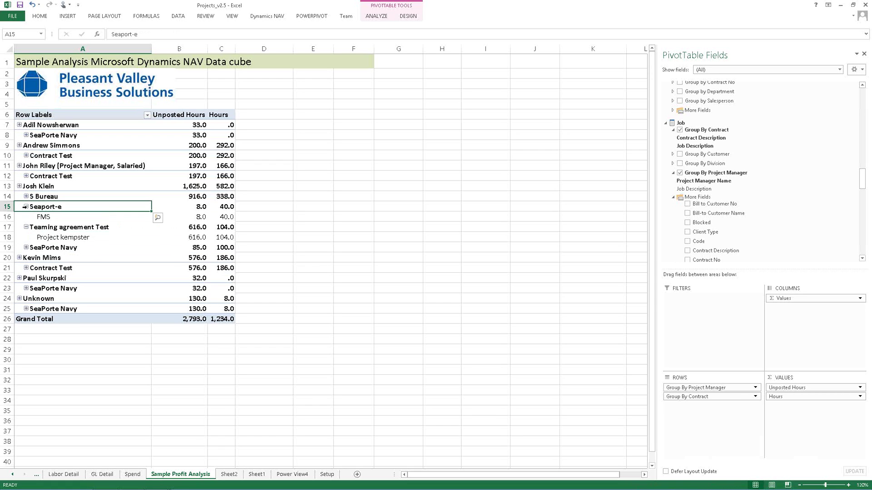
click(26, 198)
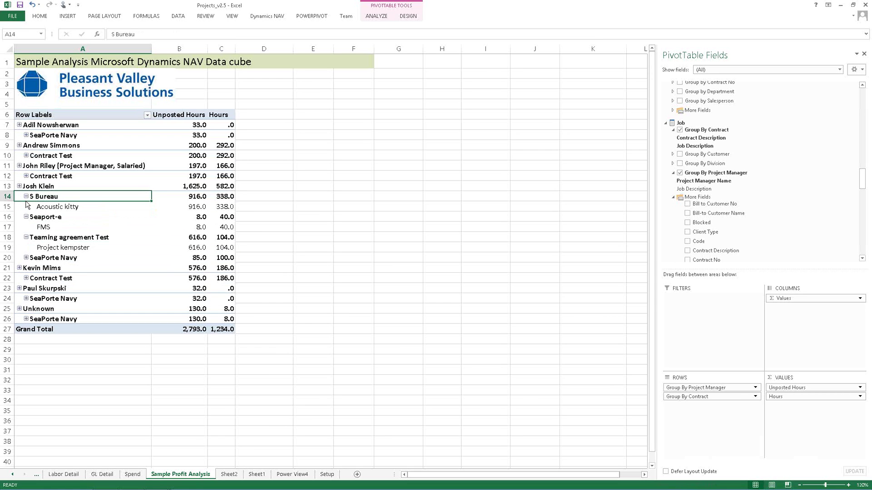
click(26, 258)
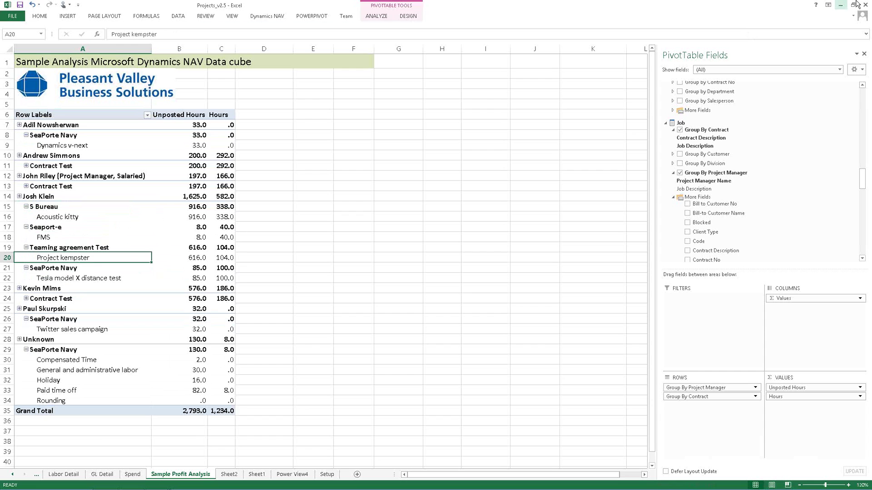
- Minimize both project workbooks and switch to Microsoft Dynamics NAV
click(840, 5)
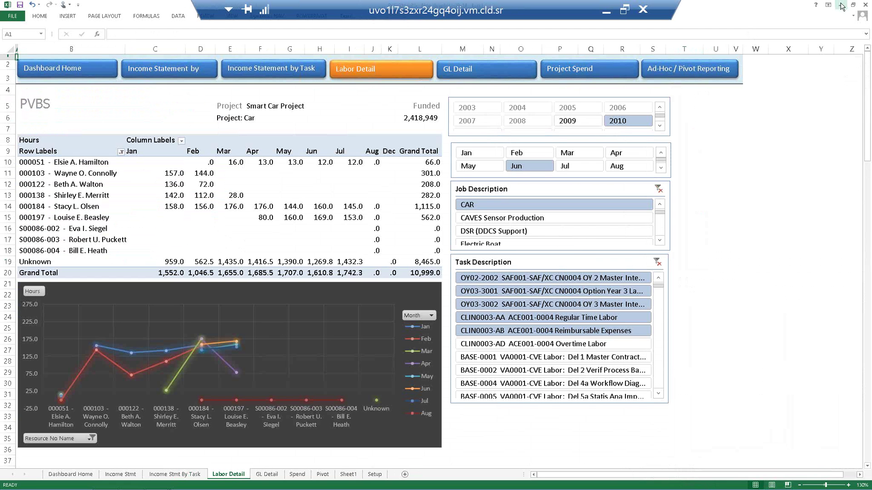
click(841, 5)
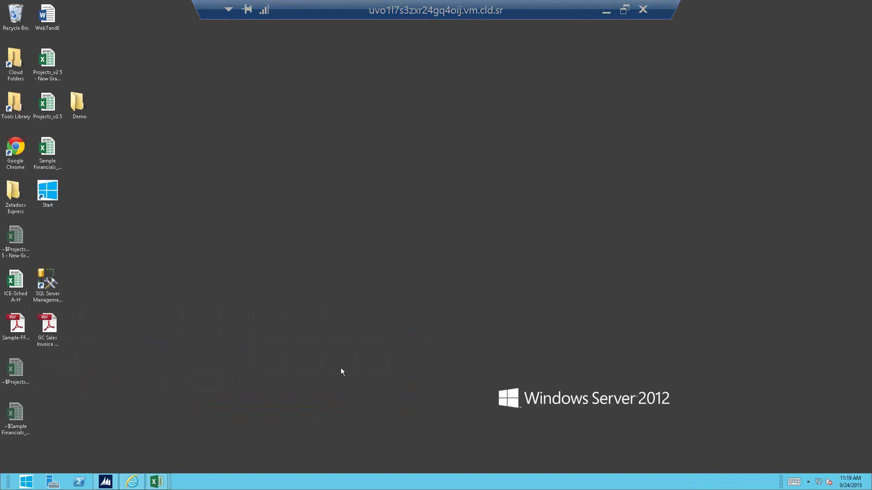
click(105, 482)
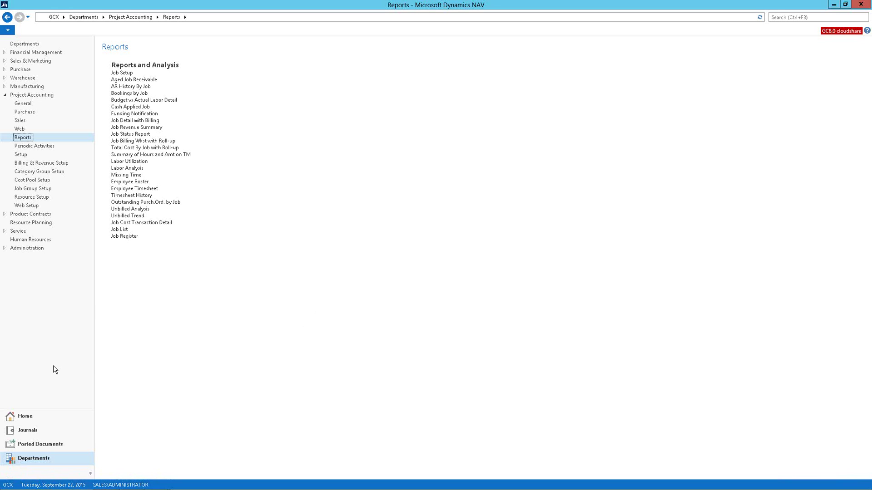
- Return to the Accounting Manager Role Center and open the job card of job 1002, Acoustic kitty, from My Jobs
click(35, 418)
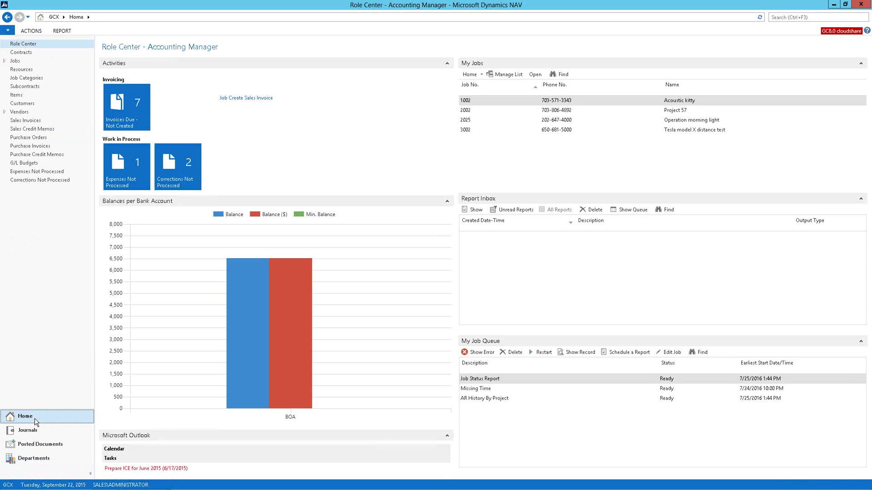
double_click(547, 104)
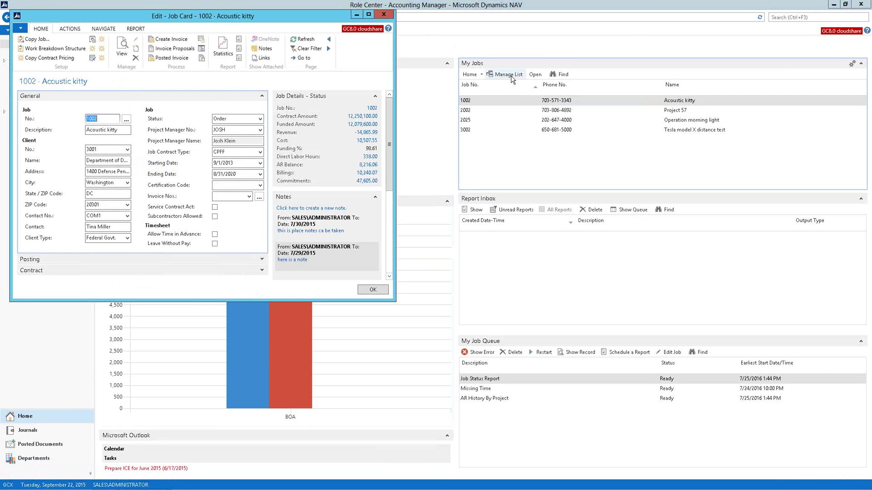
- Open the My Jobs list for editing, view the jobs available for a new line, and close it without adding one
key(Escape)
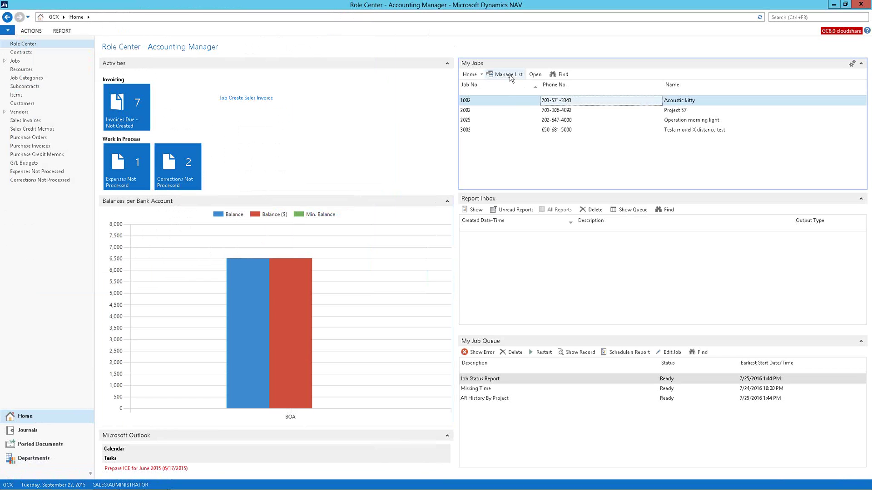
click(509, 75)
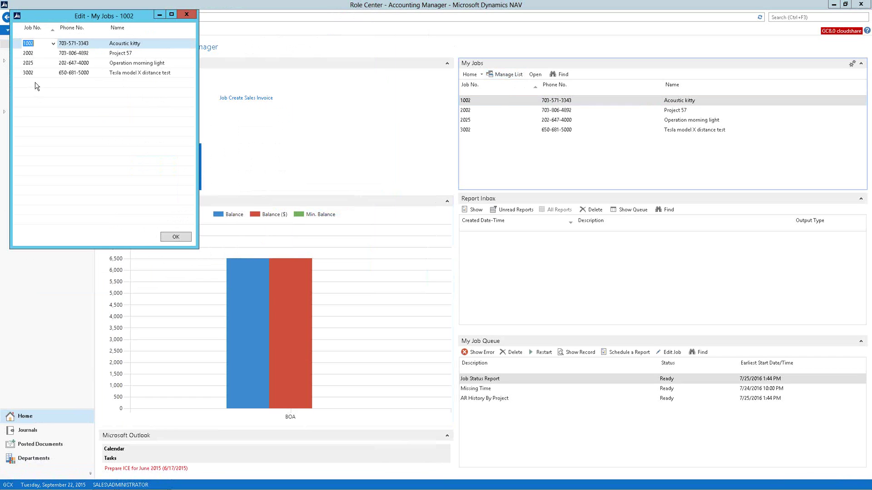
click(45, 83)
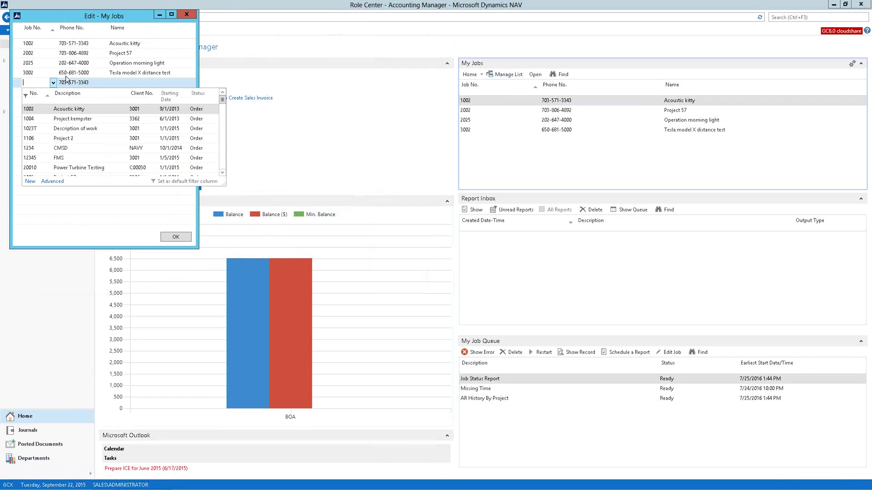
click(186, 15)
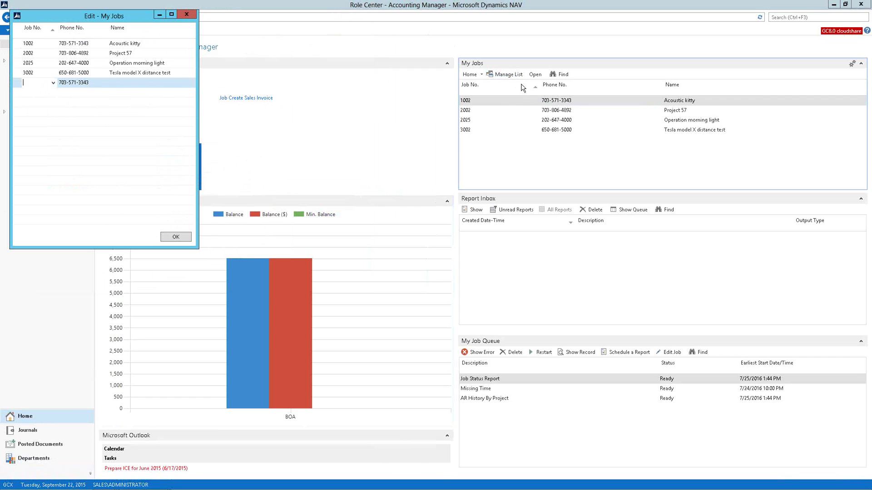
click(186, 14)
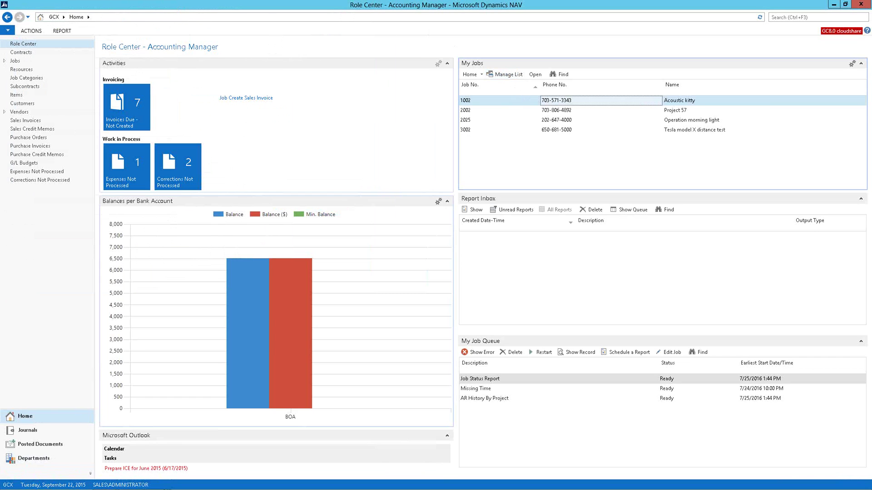
- Bring the still-open job card of job 1002, Acoustic kitty, to the front and maximize its window
mouse_move(131, 484)
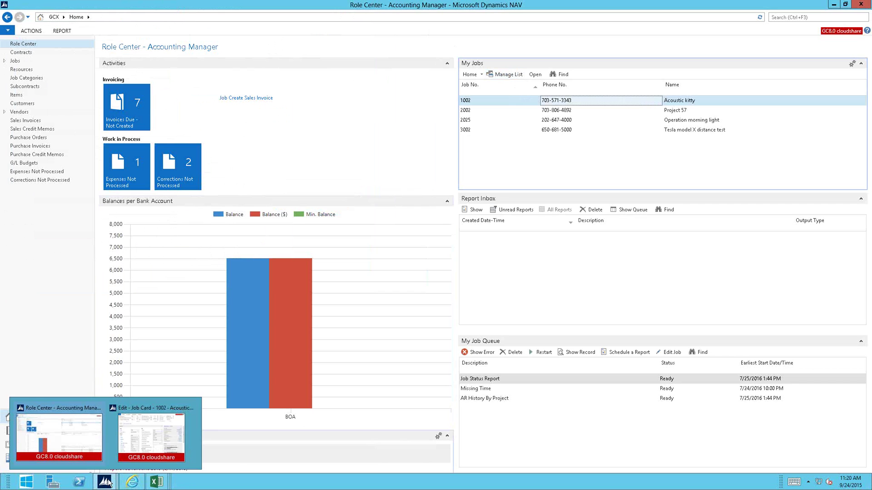
click(152, 434)
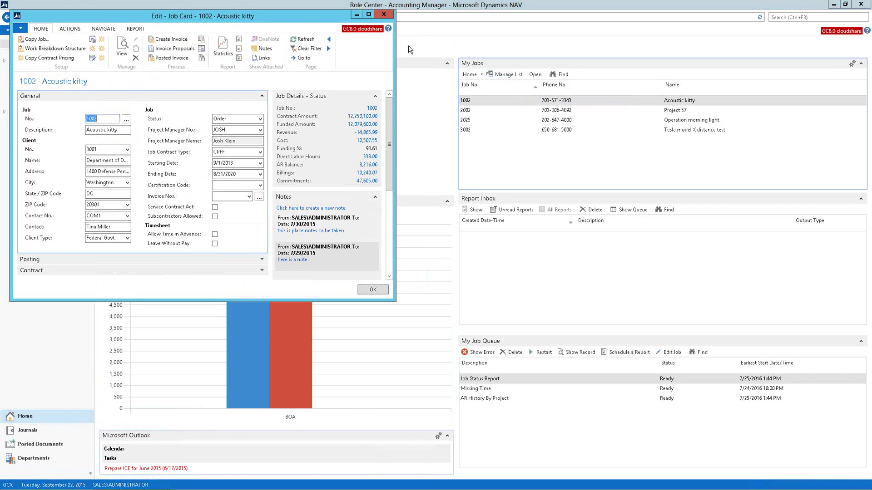
click(368, 18)
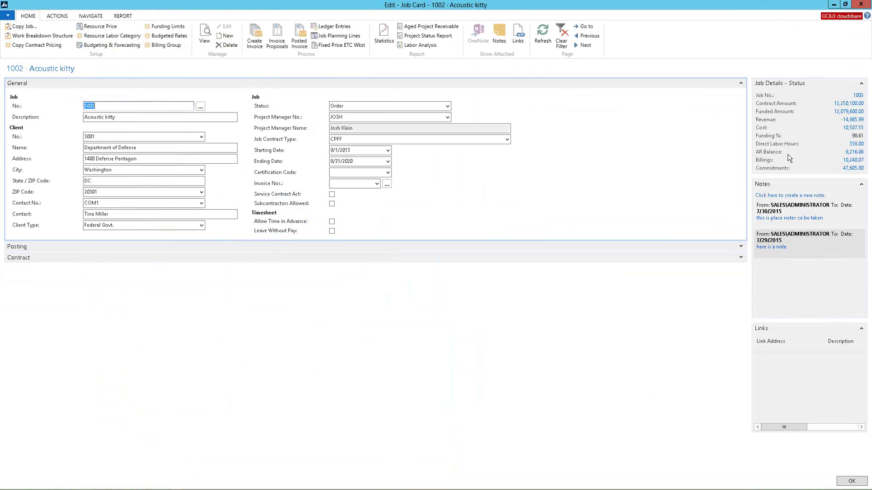
- Drill down from the job's AR Balance to its customer ledger entries and select the invoice posted 10/1/2013
click(853, 153)
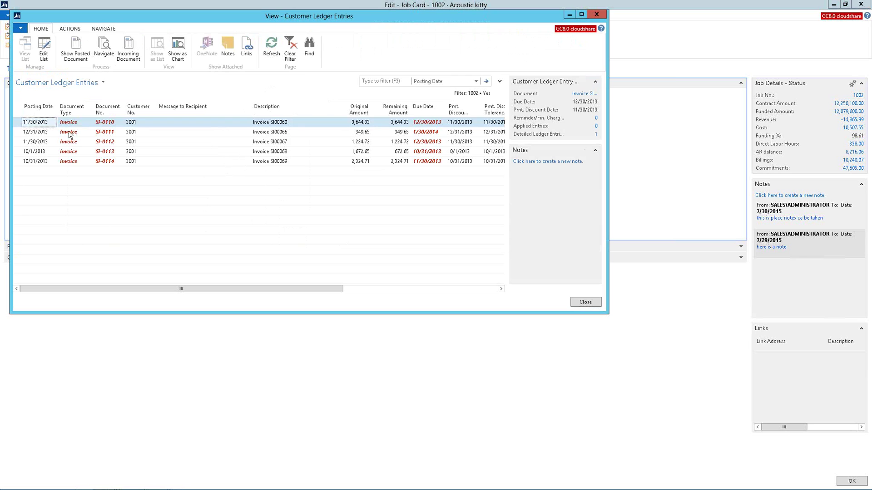
drag(22, 125, 22, 162)
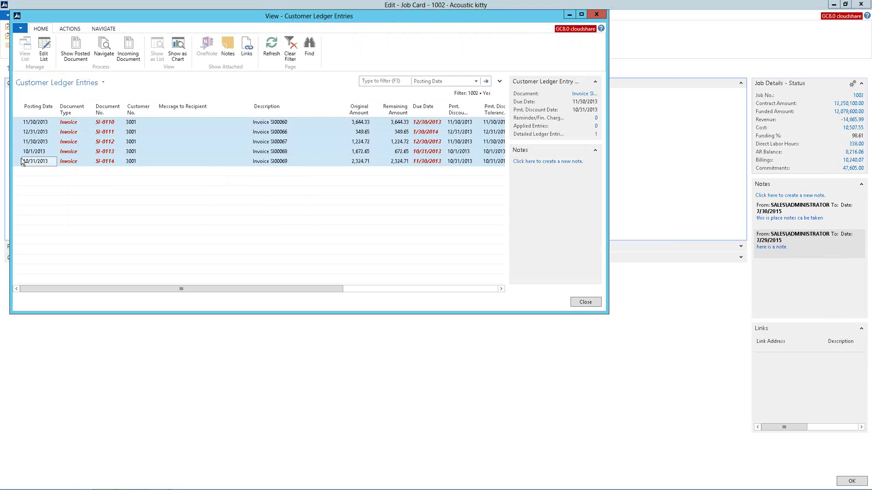
click(269, 154)
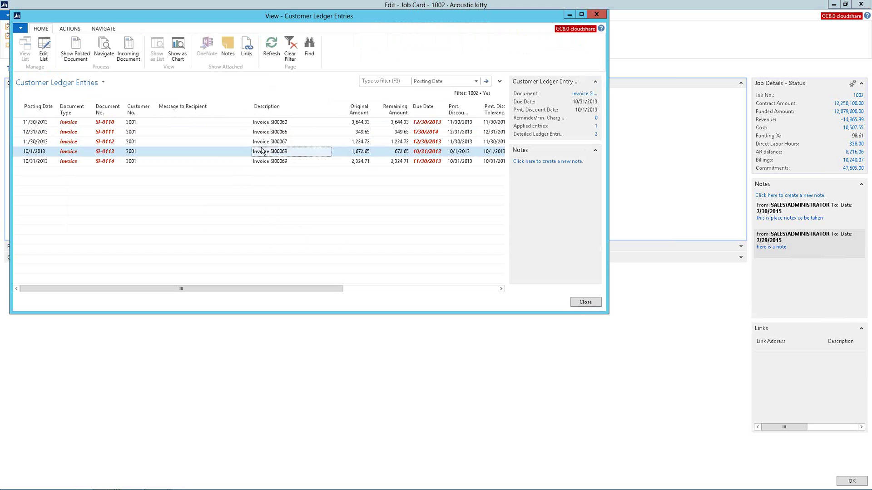
- Show the posted document of the 10/1/2013 invoice, view its GC Sales Invoice print options, and close both
click(76, 58)
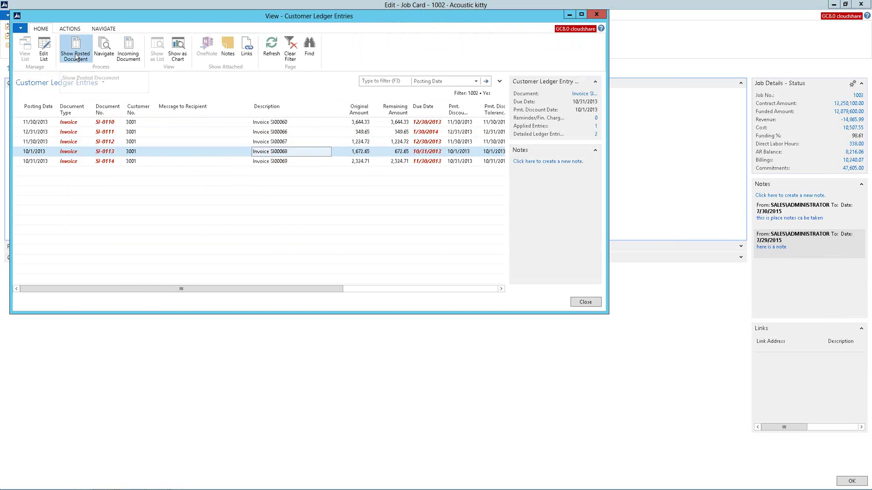
click(173, 62)
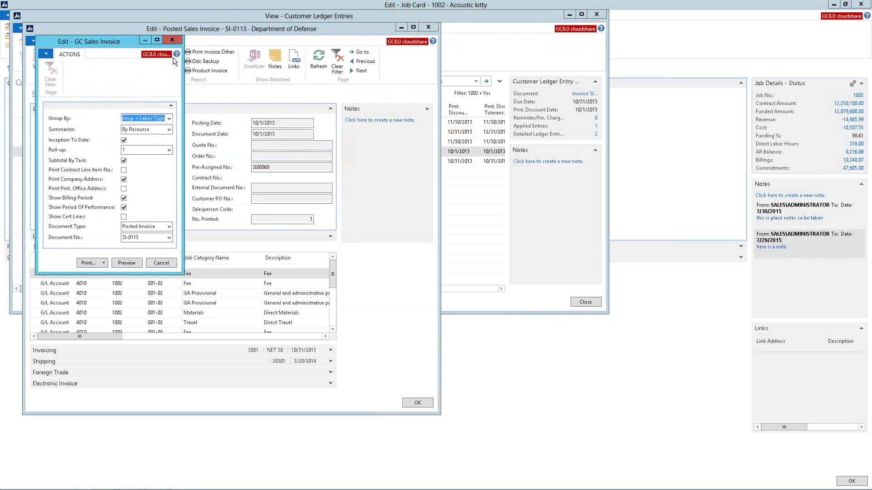
key(Escape)
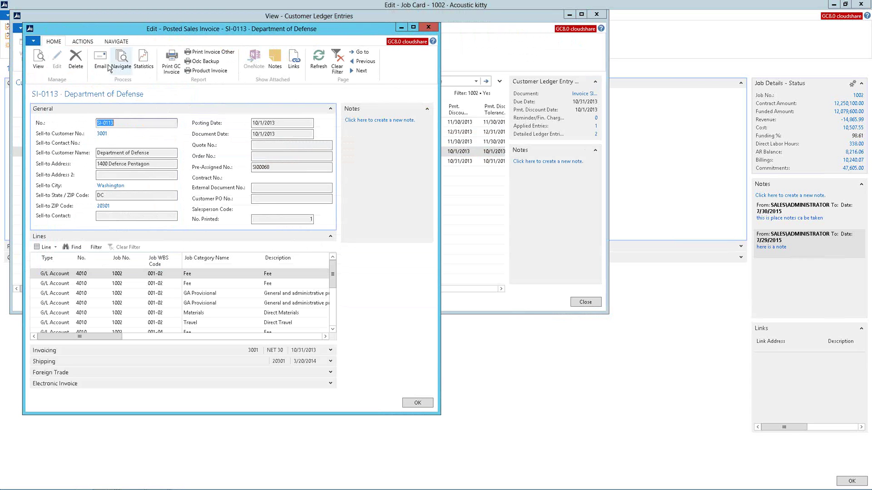
click(429, 27)
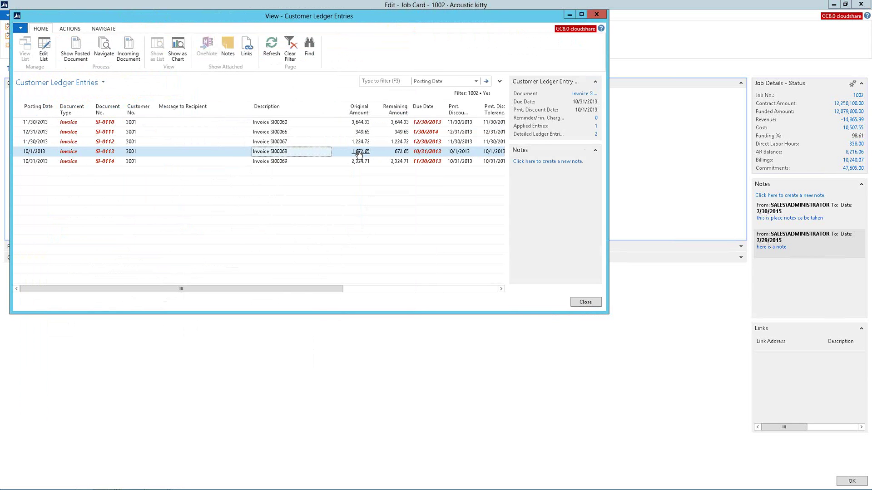
- Drill down into the 10/1/2013 invoice's remaining amount and navigate from the 1/25/2015 application entry to its related entries
click(397, 154)
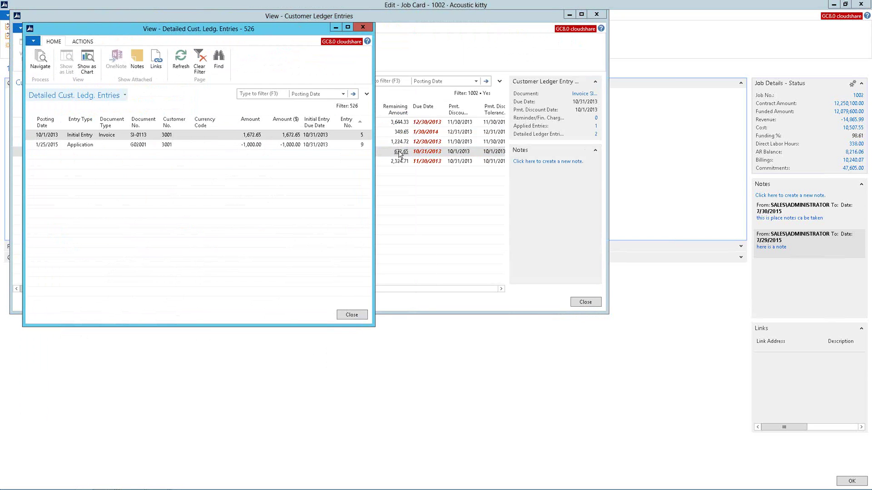
click(139, 145)
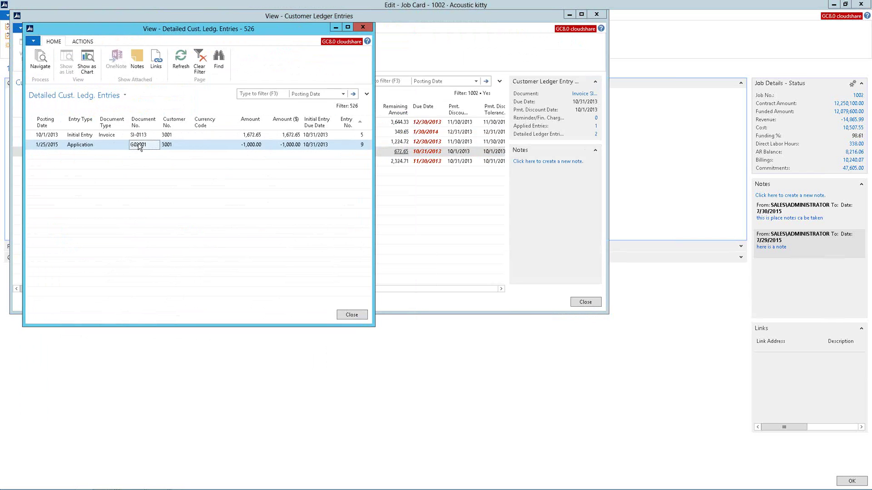
click(39, 61)
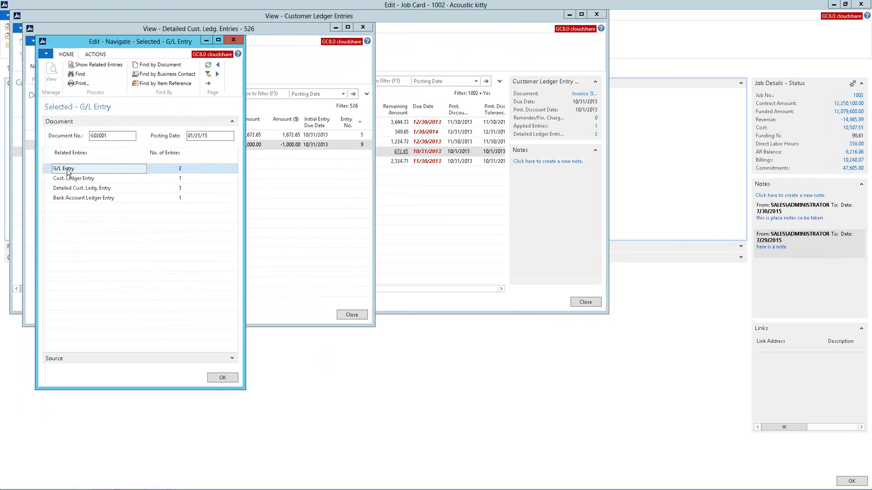
- Show the related Bank Account Ledger Entry in a widened window, and close all ledger windows to return to the job card
click(74, 179)
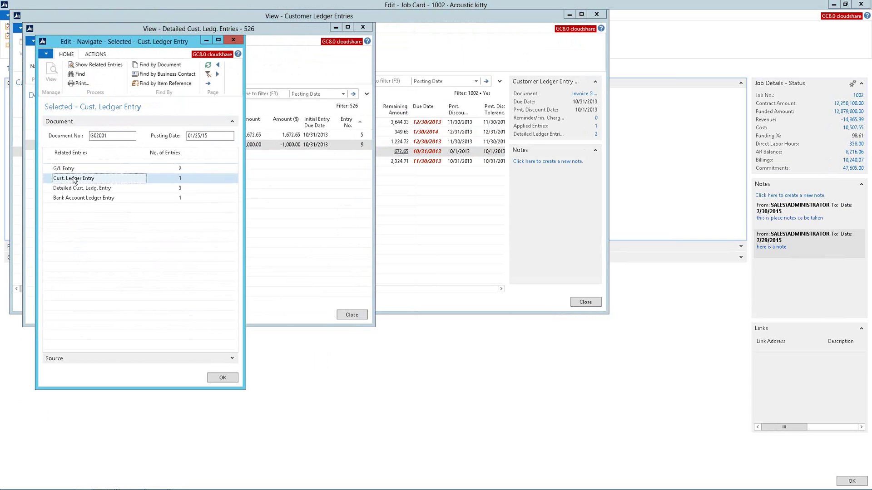
click(79, 200)
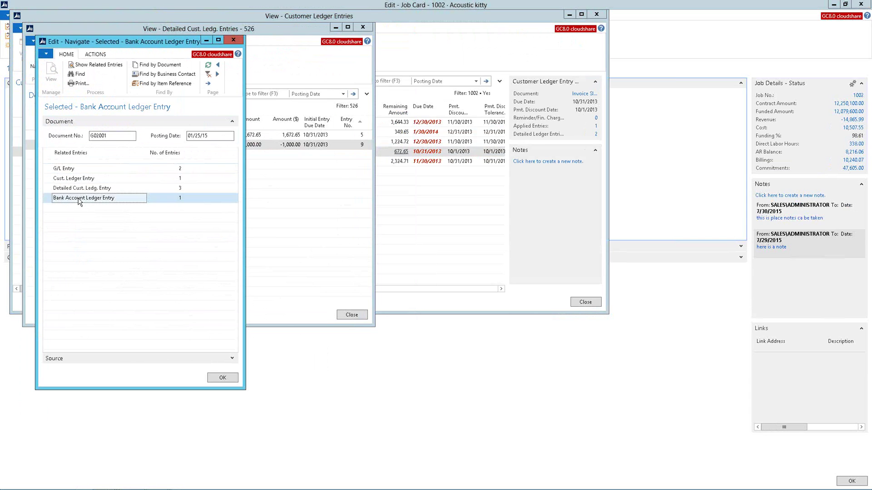
click(96, 66)
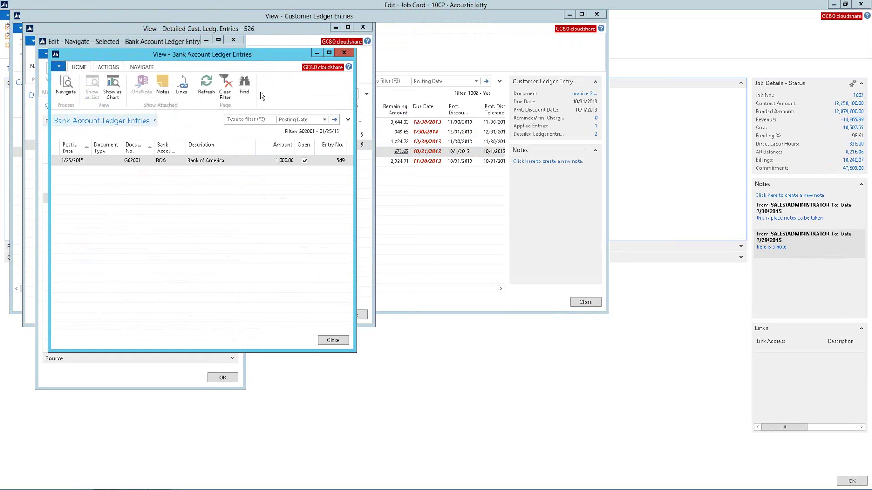
drag(216, 56, 282, 57)
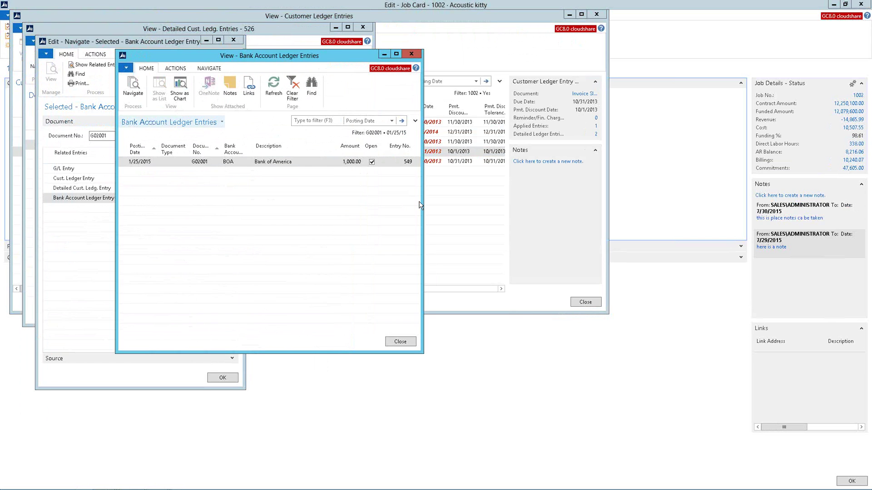
drag(420, 205, 583, 188)
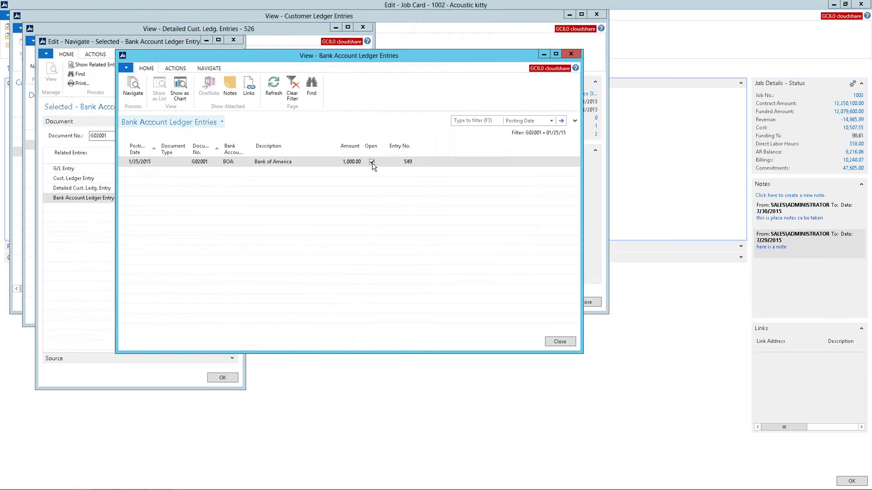
key(Escape)
key(Escape)
key(Escape)
key(Escape)
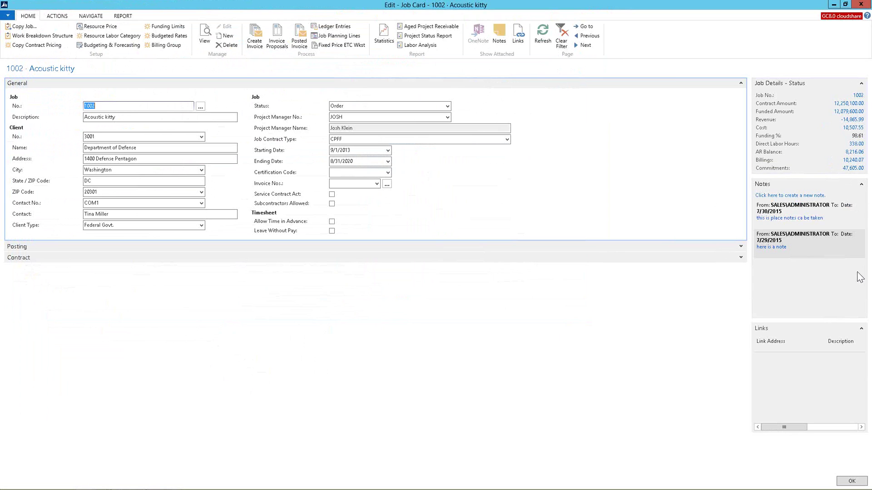
- Collapse the job card's Notes section and place the cursor in the client number field
click(861, 186)
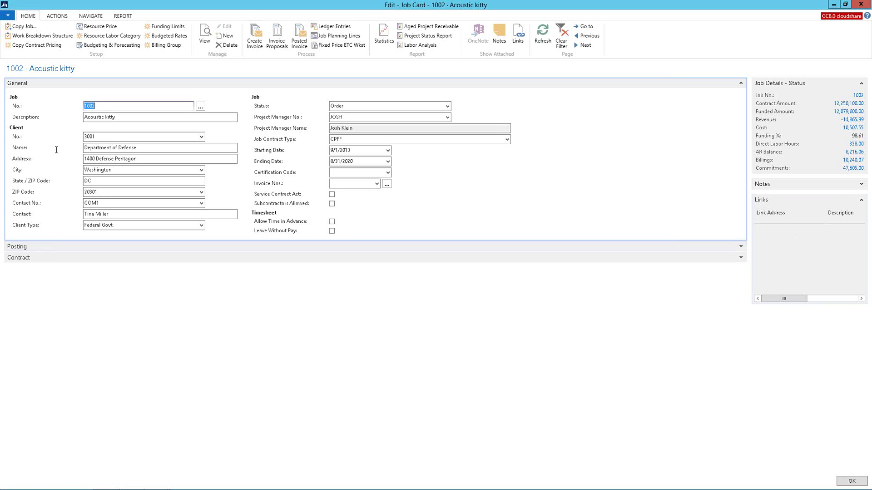
click(99, 107)
click(115, 112)
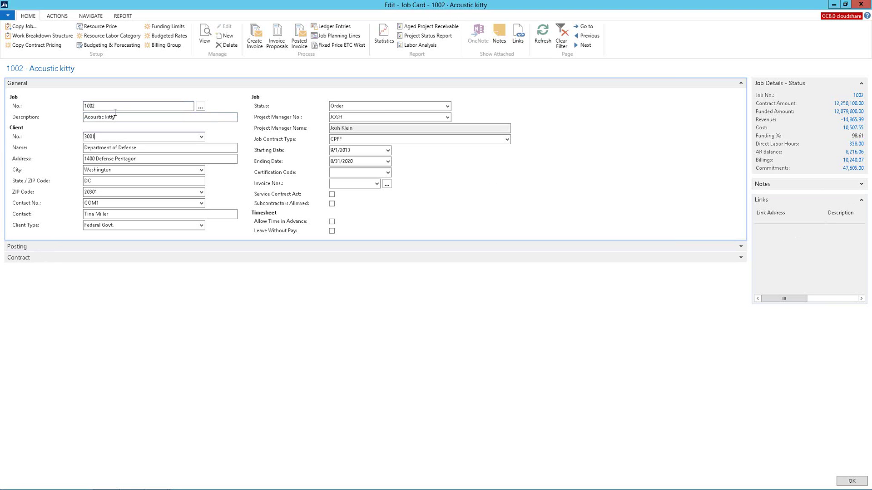
- Review the available client numbers, client types and Department of Defense contacts without changing the job card
click(201, 138)
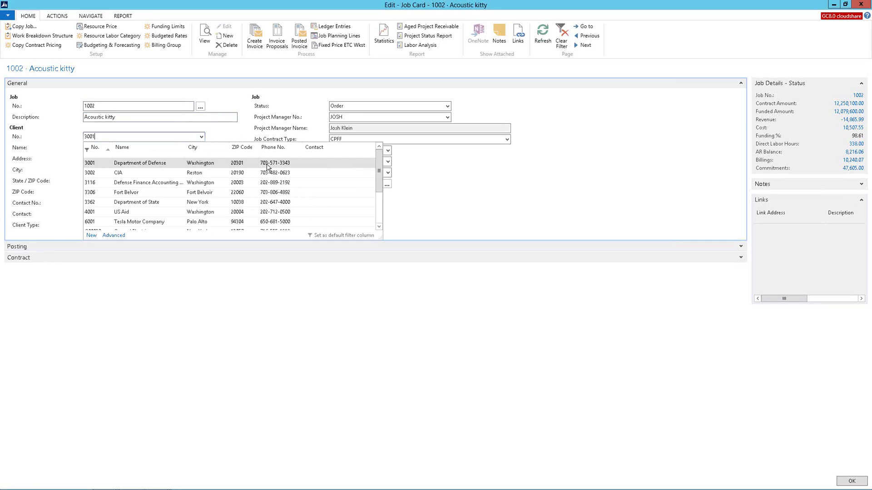
click(228, 136)
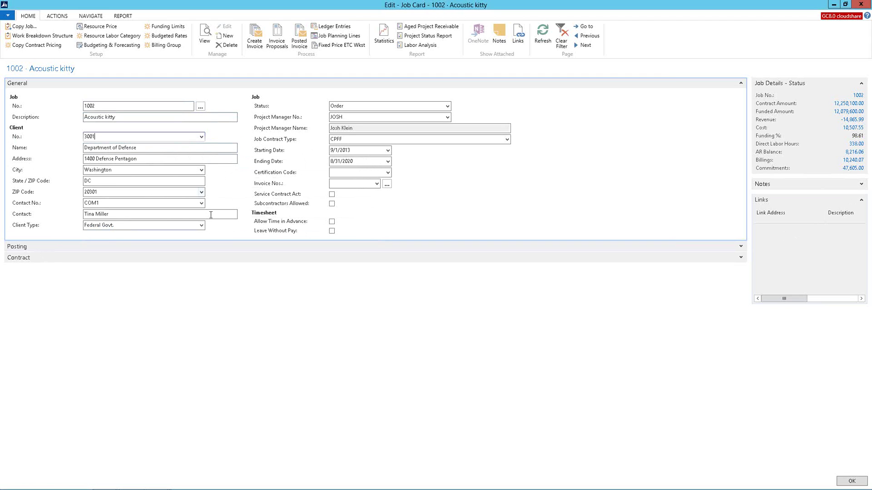
click(201, 225)
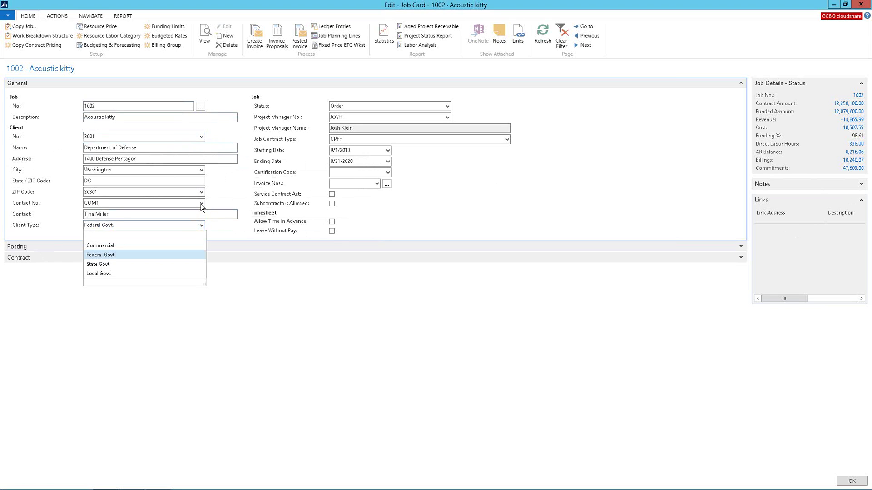
click(202, 207)
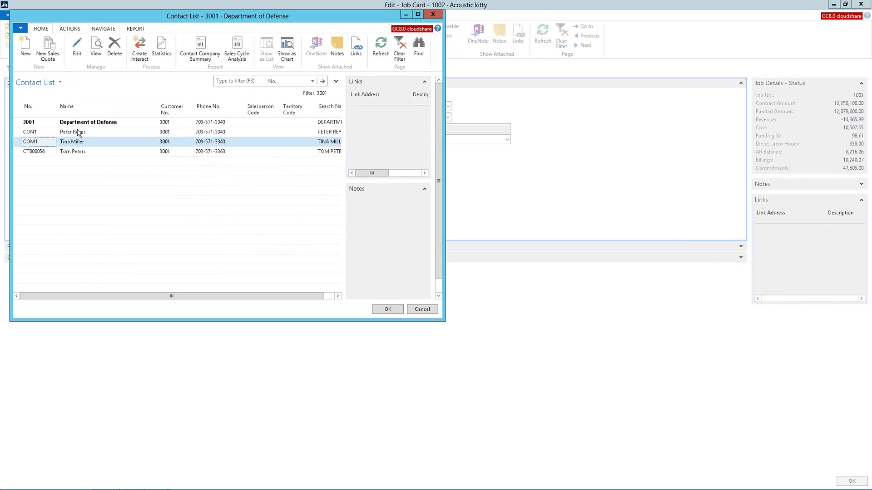
click(432, 16)
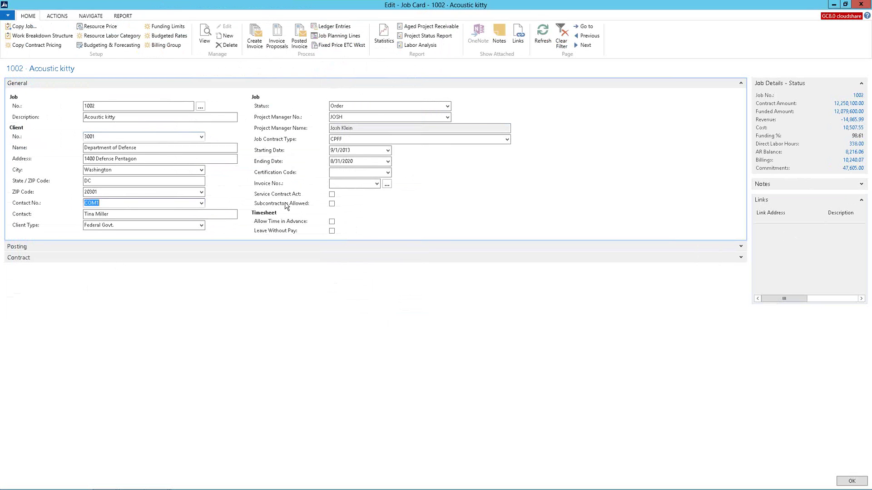
- Collapse the General section, expand Posting on the job card, and view the Billing Pool Group options without changing the selection
click(741, 83)
click(741, 94)
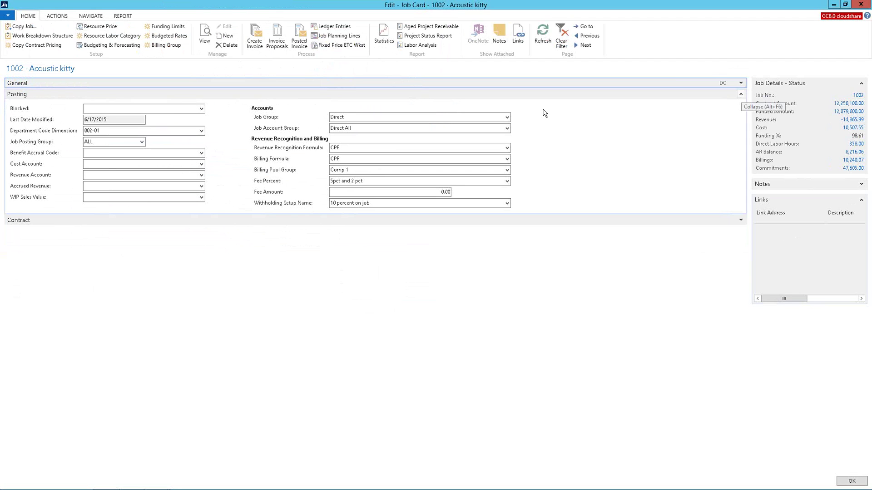
click(161, 132)
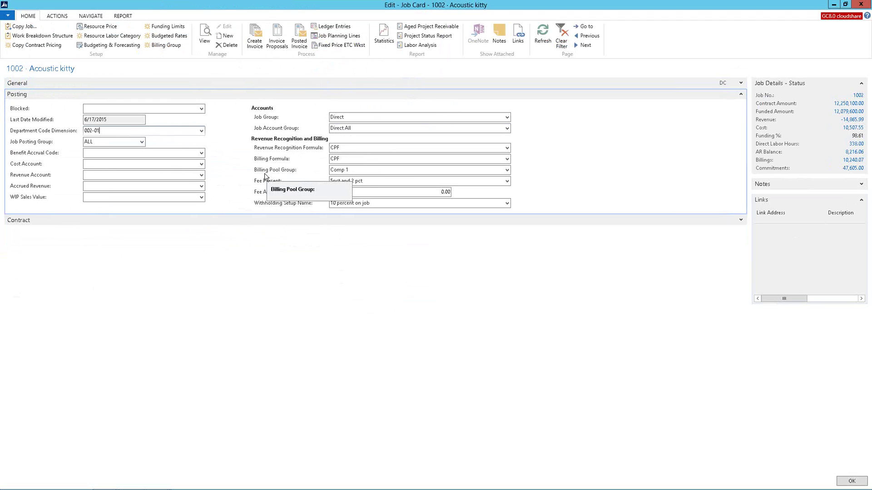
click(507, 171)
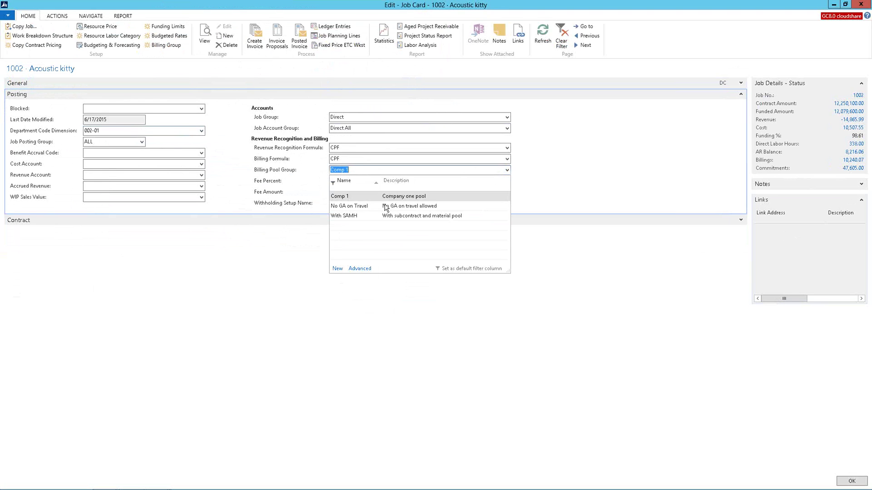
click(279, 192)
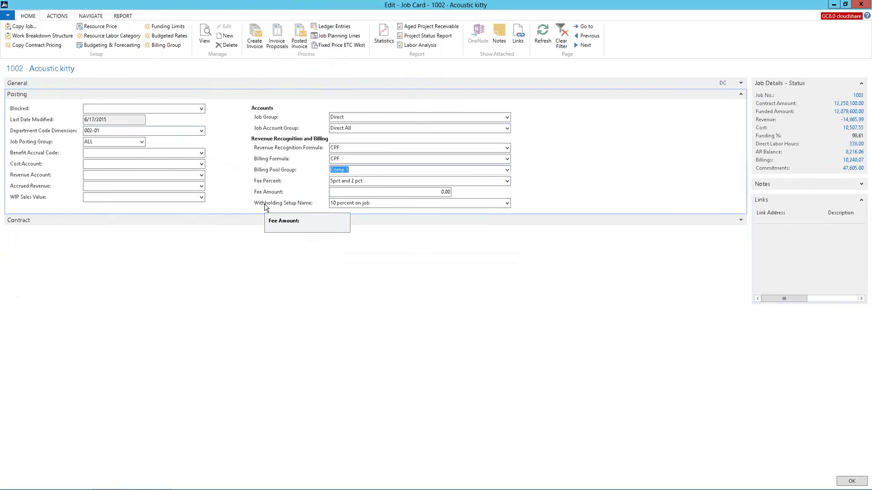
- Collapse Posting, expand Contract on the job card, and view the Primary Contract No. options without changing the selection
click(741, 94)
click(740, 106)
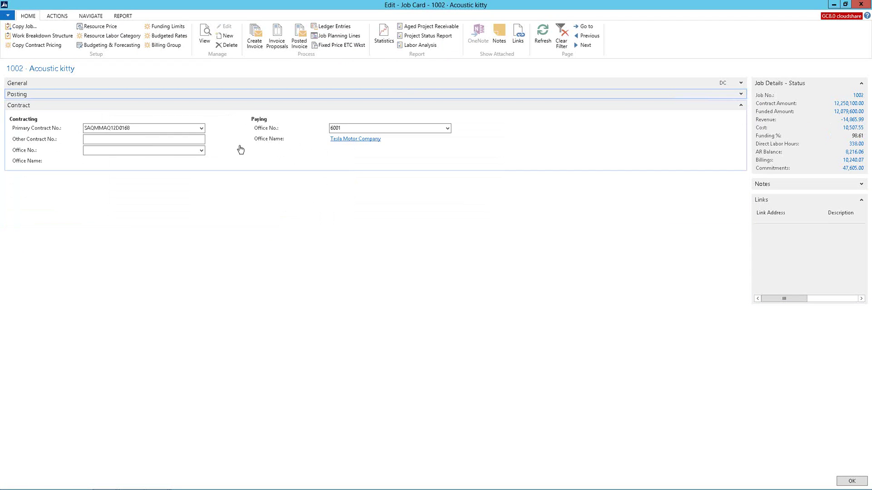
click(201, 129)
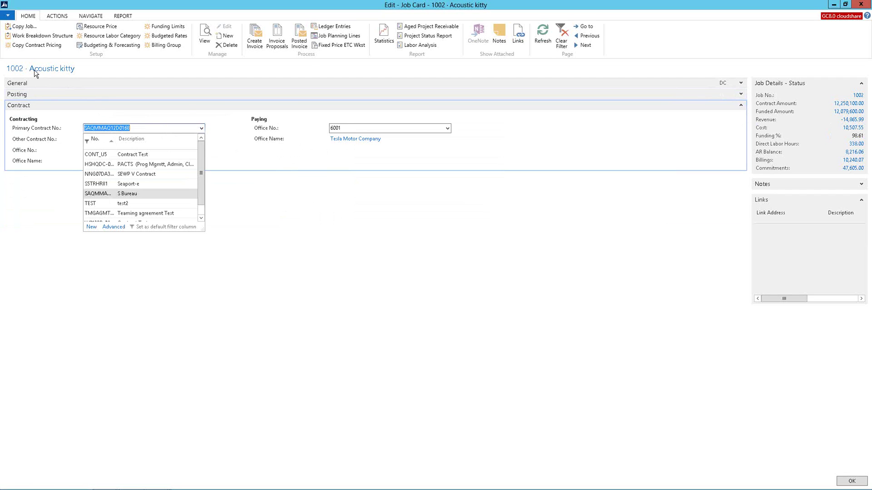
click(233, 131)
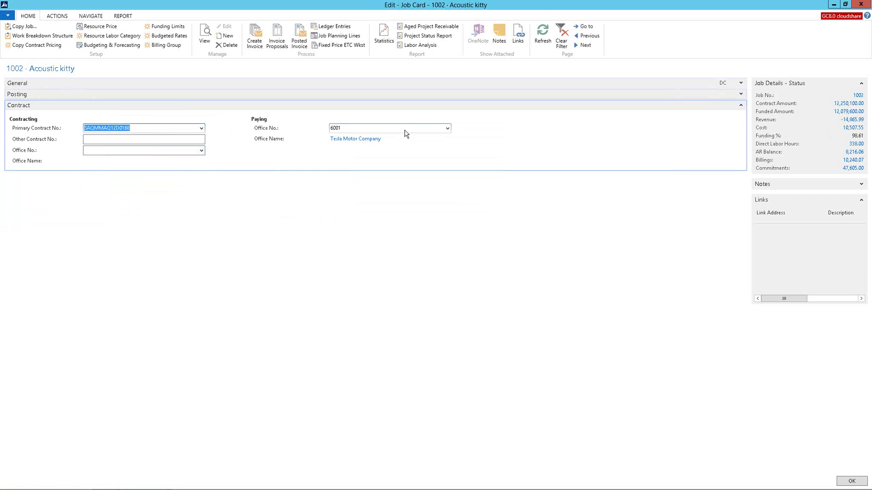
click(741, 83)
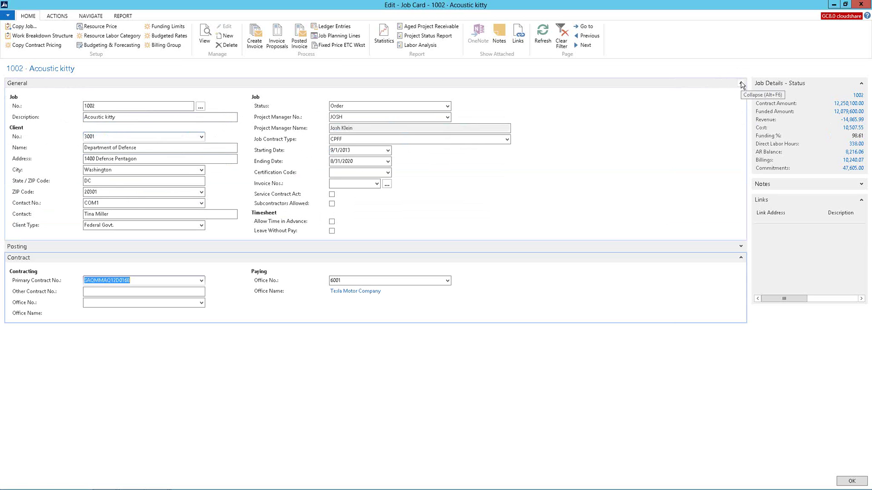
click(741, 83)
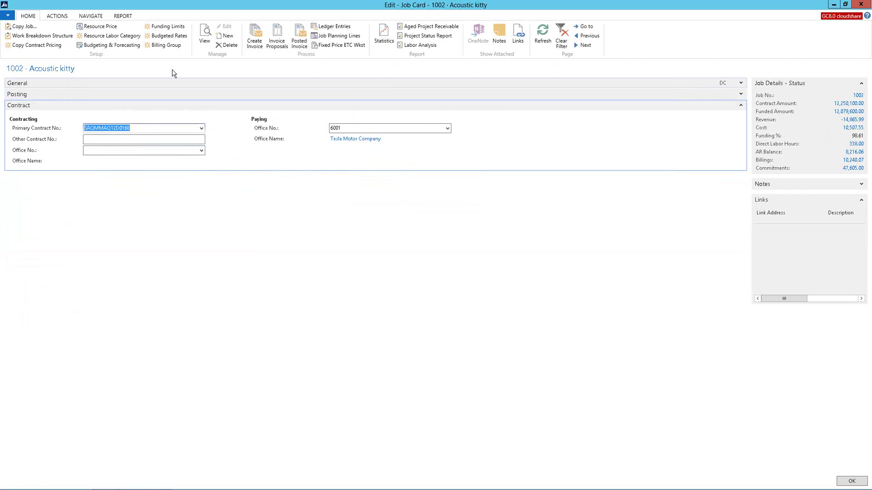
- Open the Work Breakdown Structure of job 1002 in a widened window below the job card's sections and expand task 001
click(46, 36)
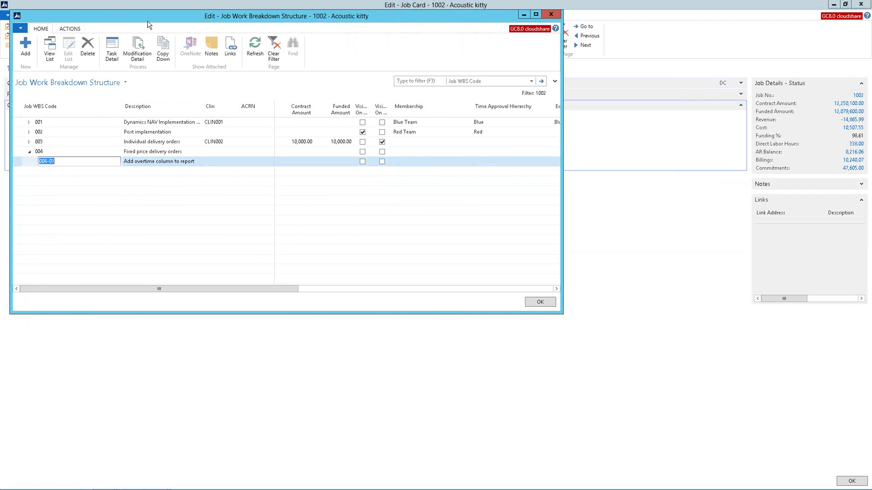
drag(150, 24, 148, 169)
drag(564, 263, 770, 240)
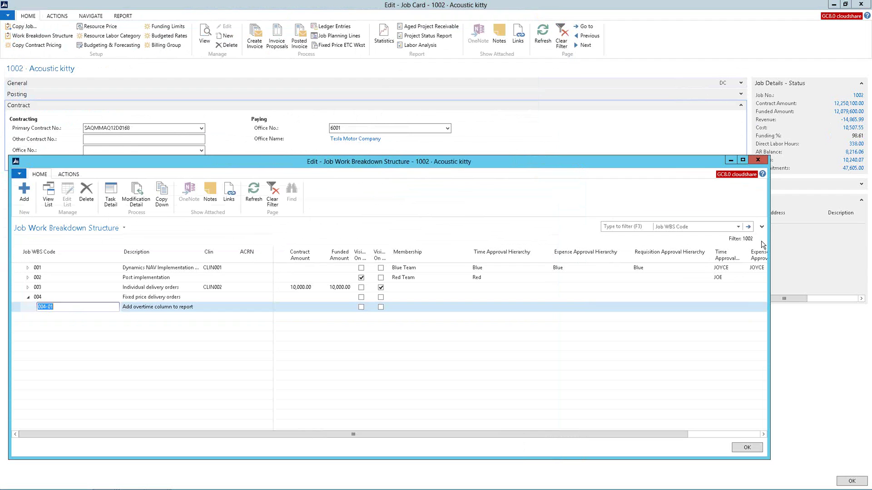
click(26, 270)
click(27, 268)
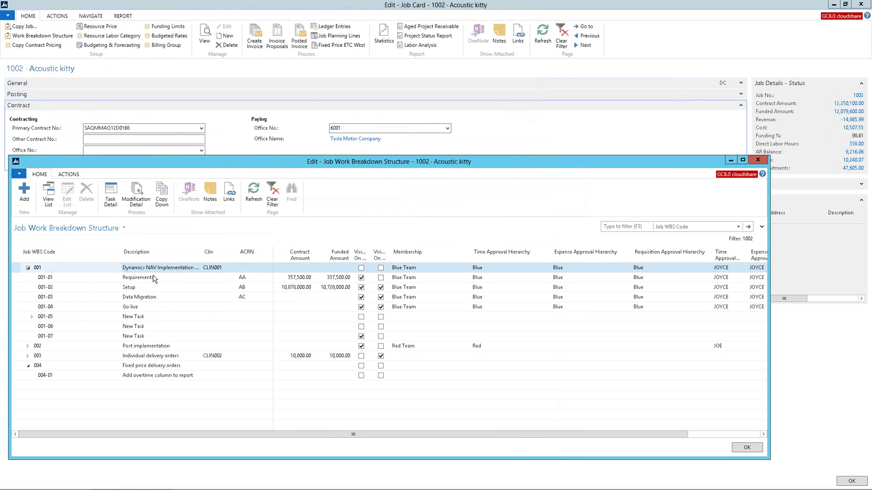
- Inspect the subtask under 001-05, collapse it again, and highlight tasks 001-01 through 001-07
click(32, 317)
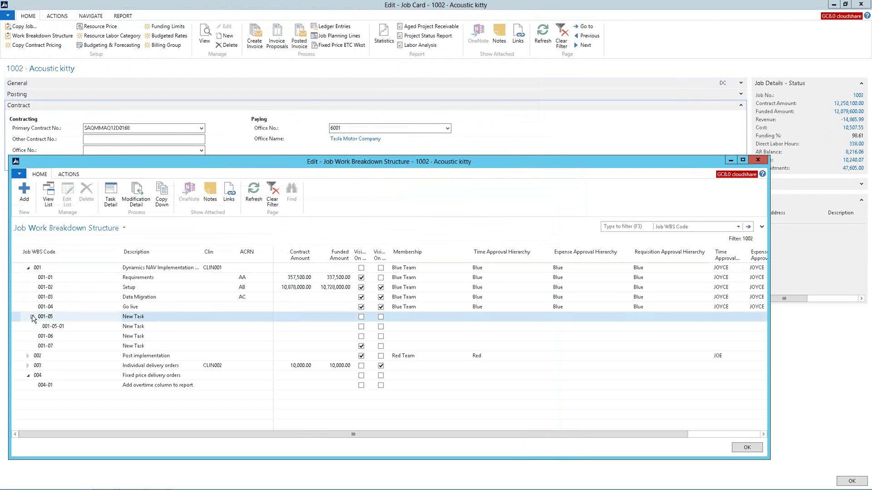
click(33, 317)
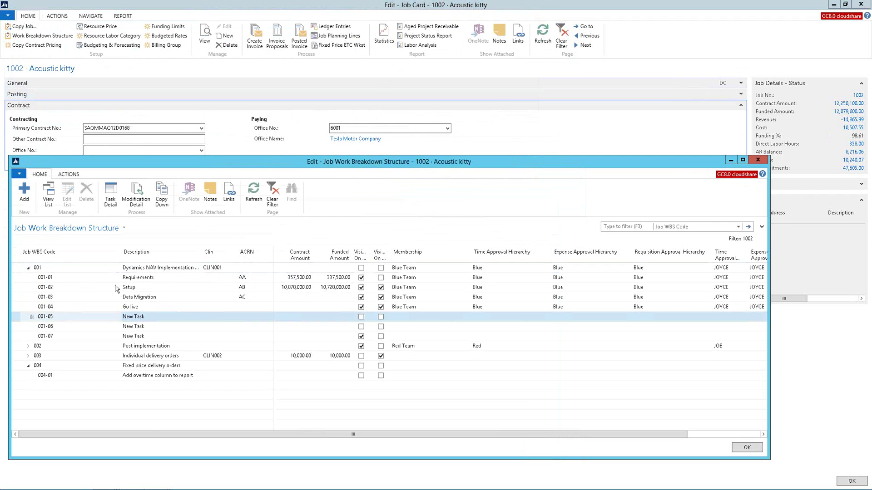
click(55, 268)
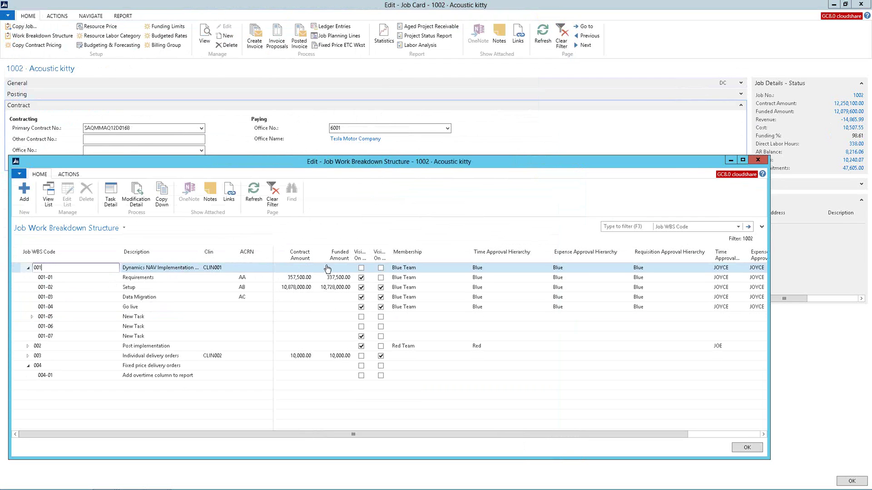
click(21, 282)
shift+click(20, 299)
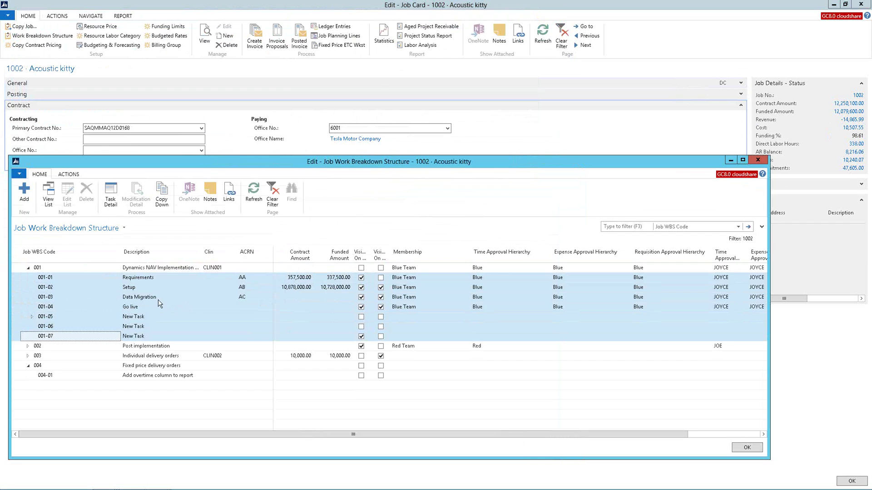
- Open the modification detail of task 001-02 Setup, show its latest funding changes, and move the window clear of the task list
click(139, 289)
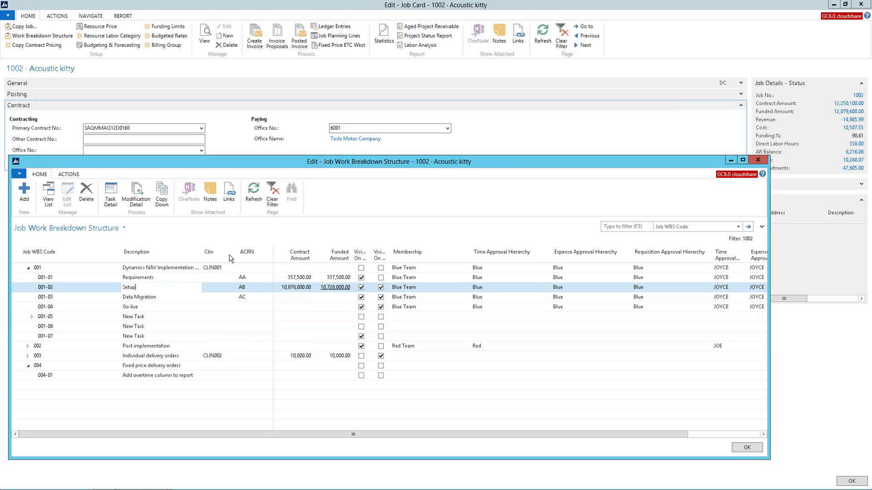
click(140, 201)
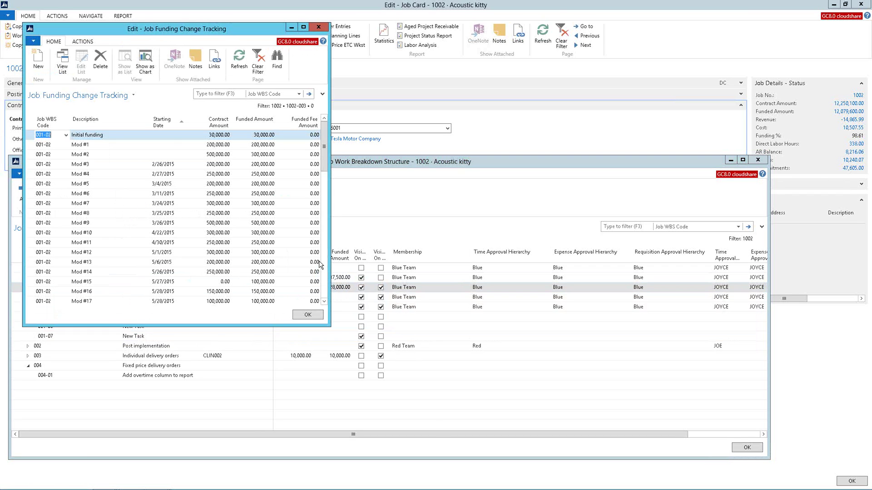
scroll(326, 278, down, 9)
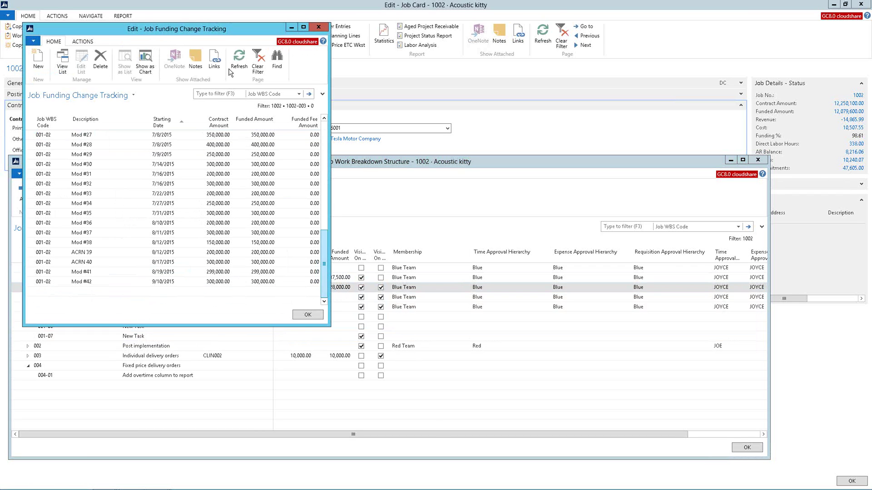
drag(267, 31, 673, 27)
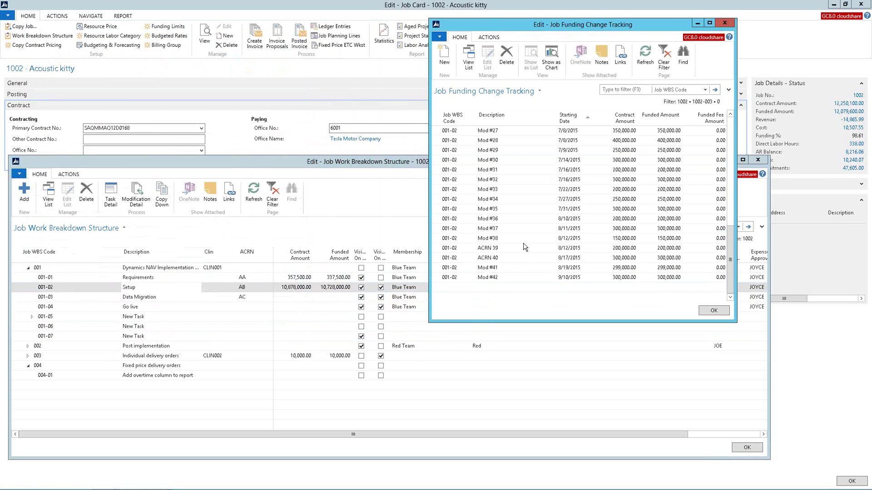
- Add a funding change line for 001-02 described as Mod #43 with starting date 9/24/2015
click(498, 286)
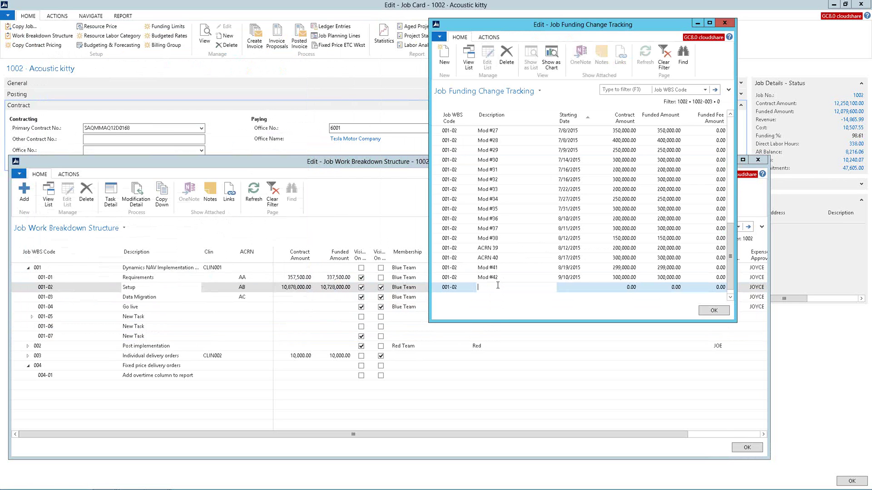
key(F8)
click(507, 287)
key(BackSpace)
text(3)
key(Tab)
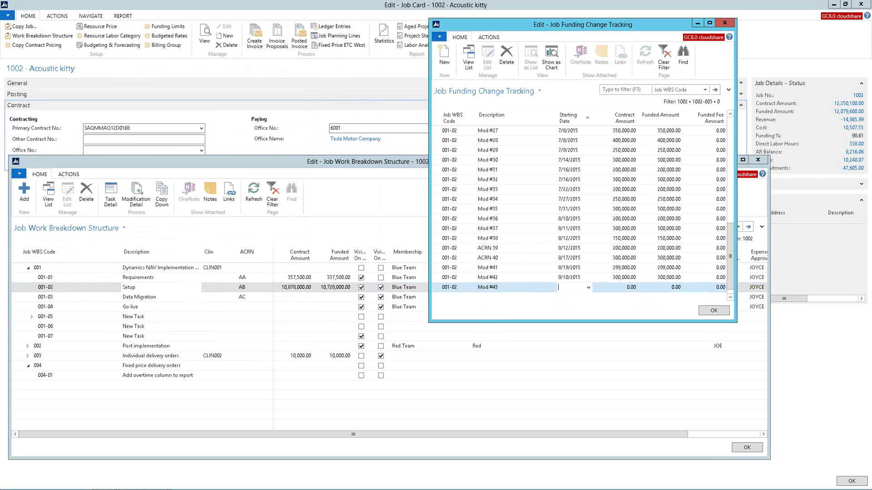
text(t)
key(Tab)
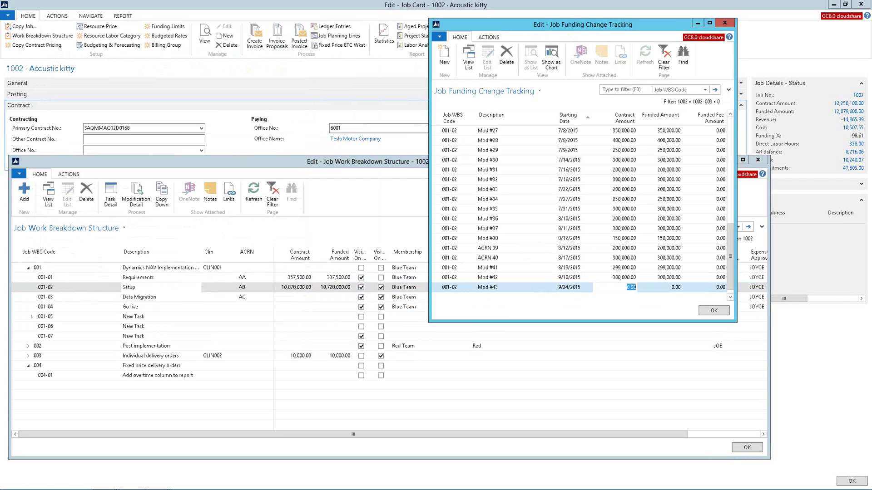
- Set Mod #43's contract amount and funded amount to 250,000 each, and close the funding and work breakdown windows
text(250,000)
key(Tab)
text(250,000)
key(Tab)
click(705, 313)
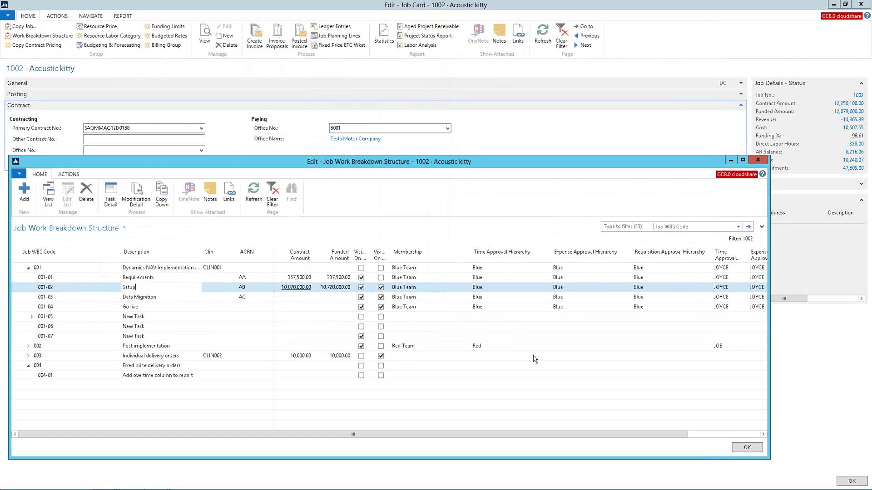
click(744, 450)
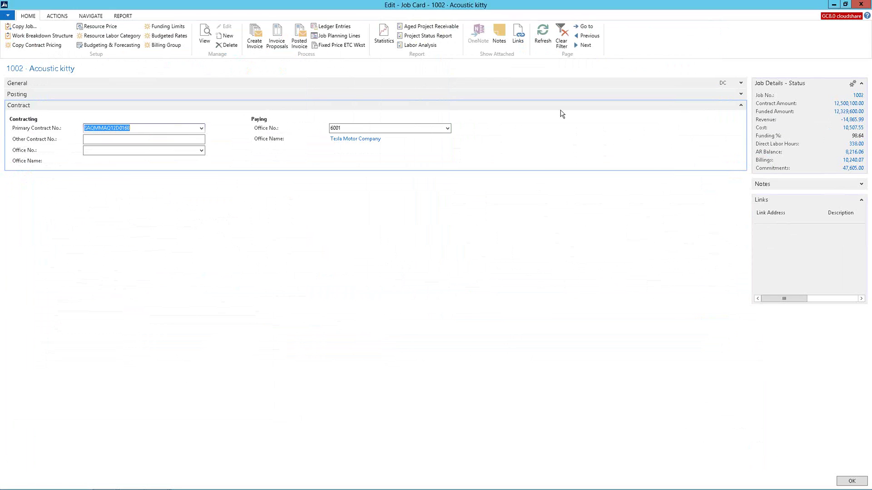
- Reopen the Work Breakdown Structure, expand task 001, and widen the timesheet and expense/requisition visibility columns to show their full headings
click(42, 35)
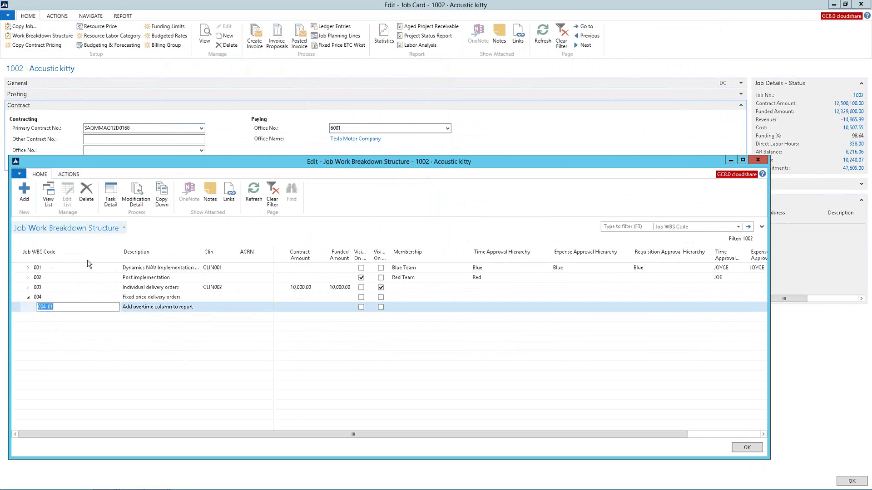
click(28, 268)
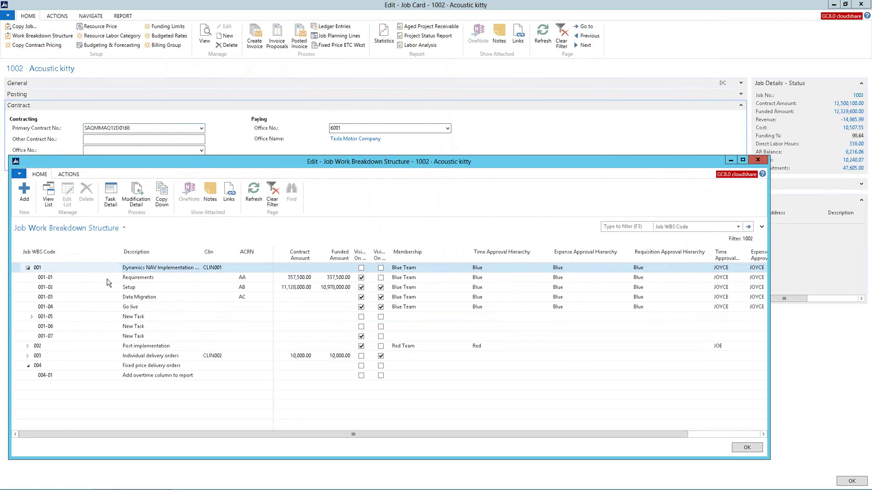
click(123, 288)
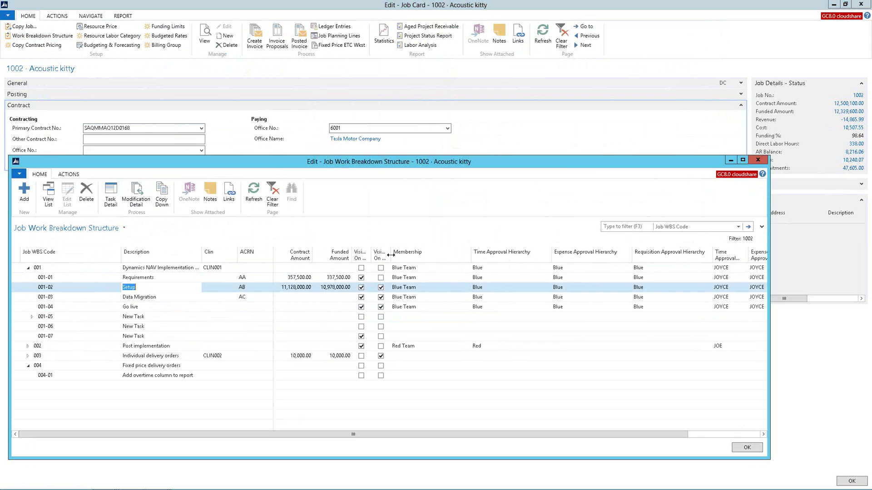
double_click(390, 256)
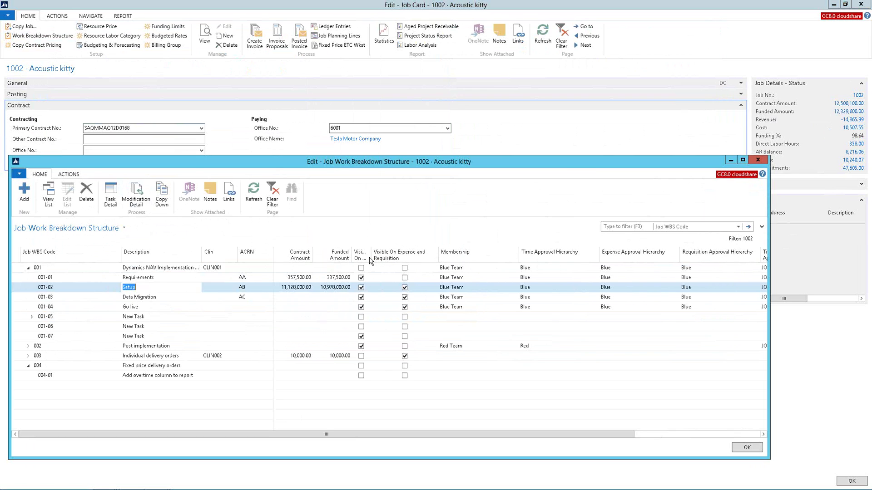
drag(369, 257, 399, 257)
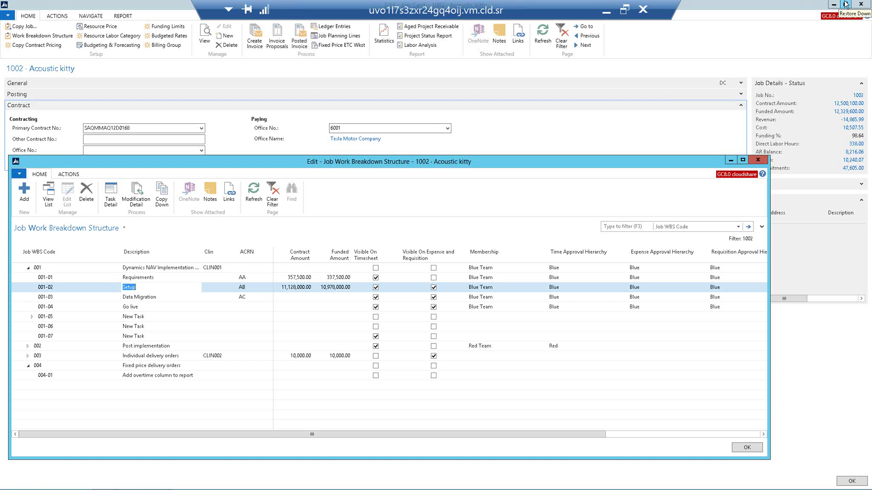
- Clear the other windows to place the job card's Links area beside the GC Sales Invoice PDF on the desktop, and maximize the card again
click(758, 160)
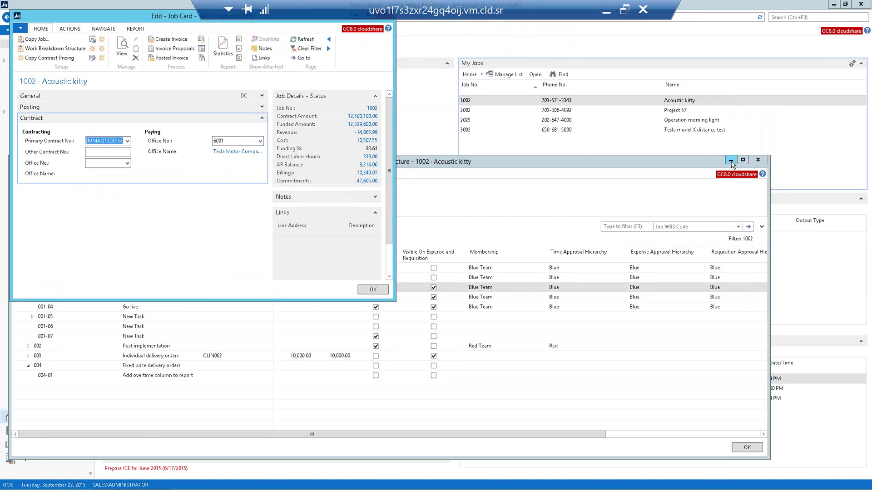
click(731, 160)
click(832, 5)
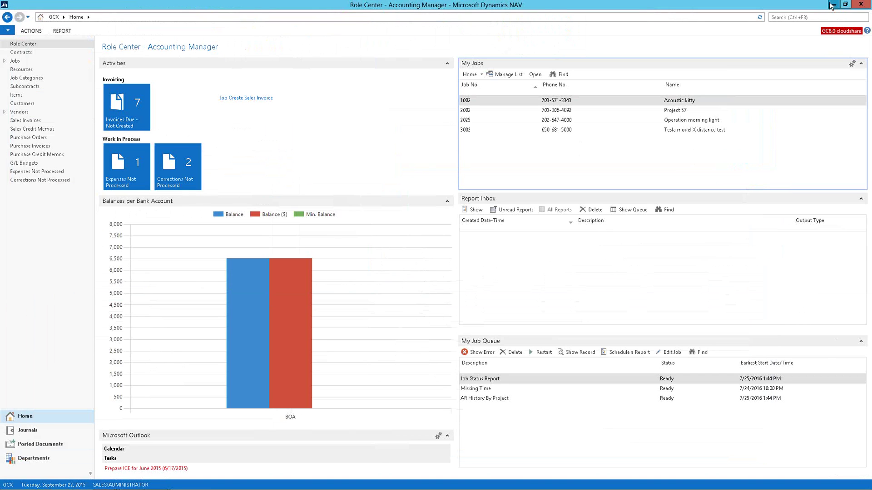
click(831, 6)
drag(292, 15, 620, 32)
drag(47, 324, 206, 280)
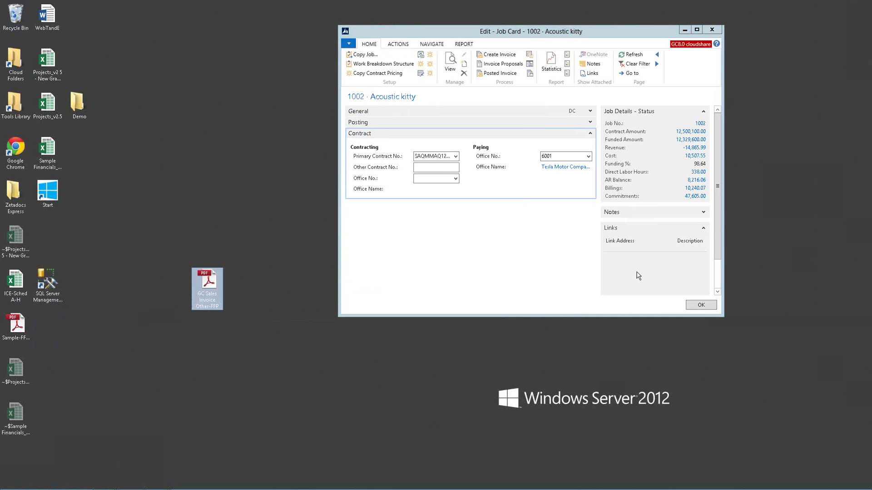
click(697, 30)
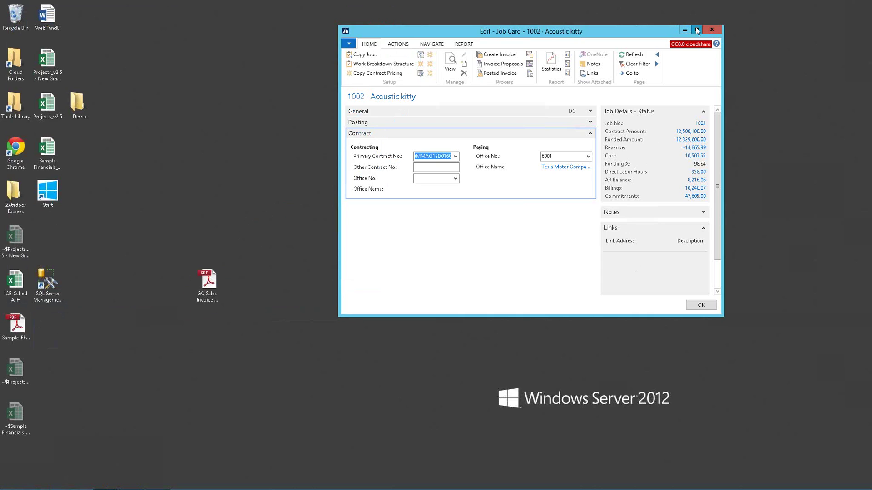
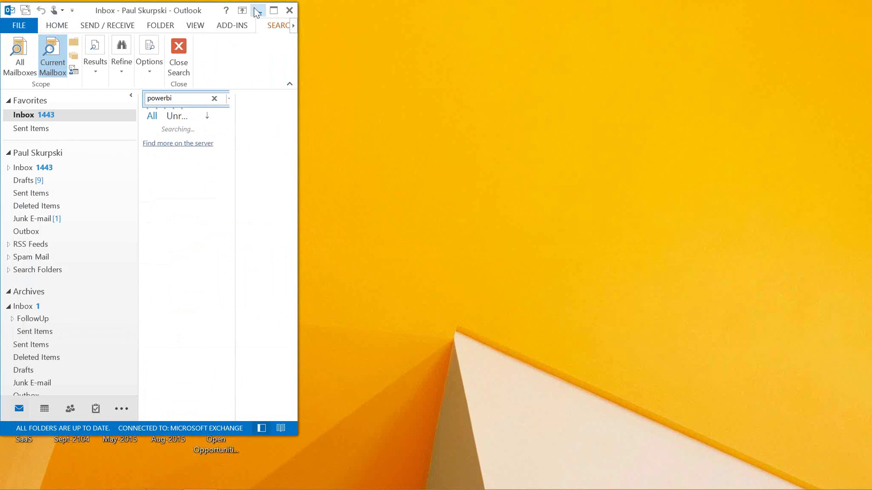
- Minimize Outlook, return to job 1002's Work Breakdown Structure, and expand task 001 with both visibility column headings fully readable
click(254, 7)
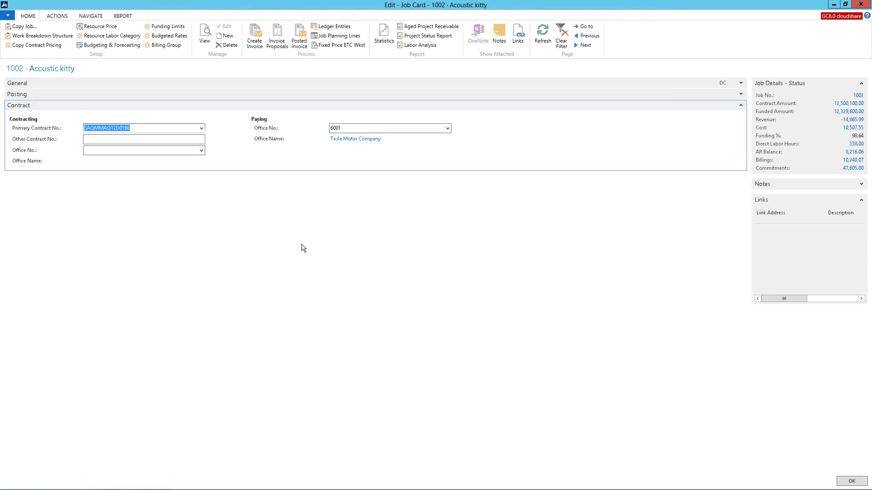
click(20, 36)
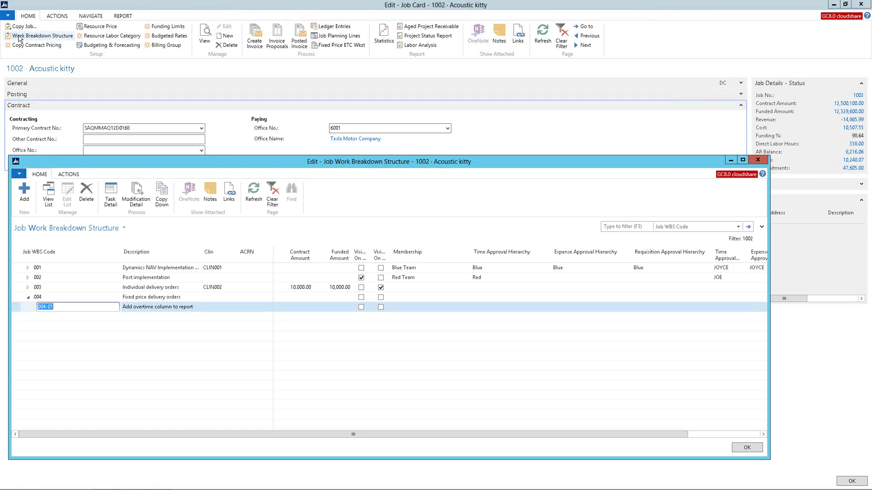
click(28, 268)
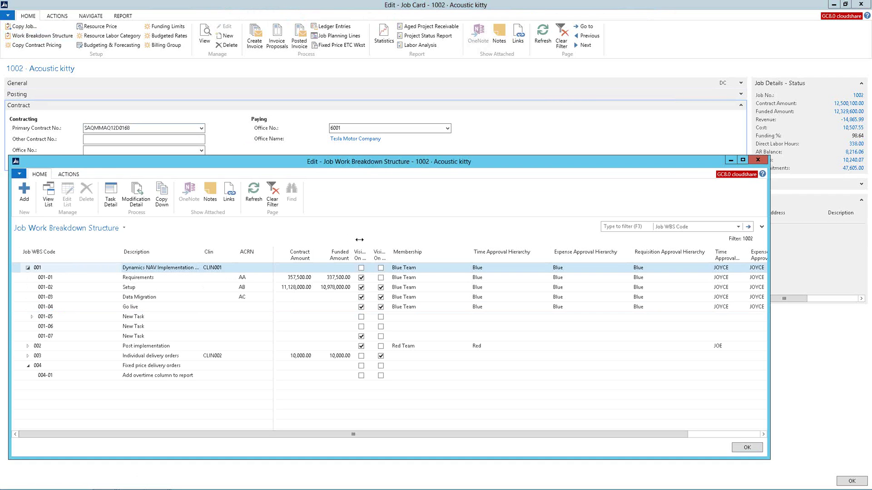
drag(372, 256, 461, 253)
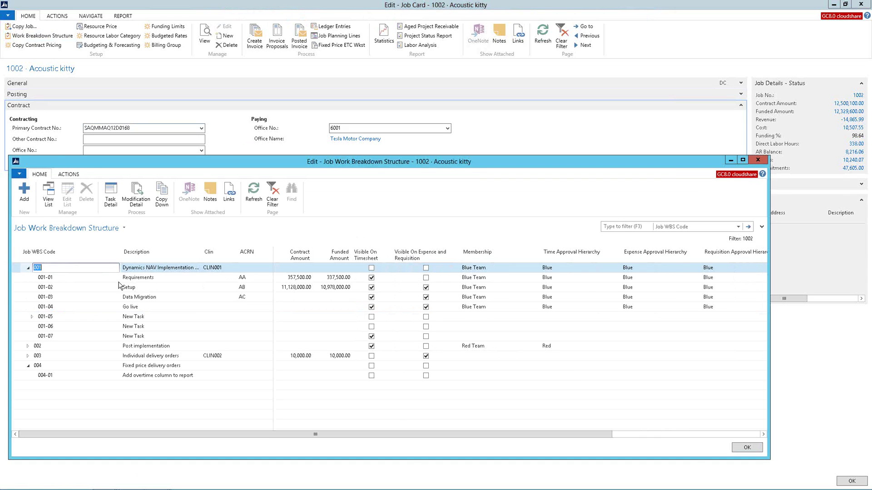
- Widen the Description column of the work breakdown, and view the Membership Detail of task 001-02 Setup before closing it
click(20, 288)
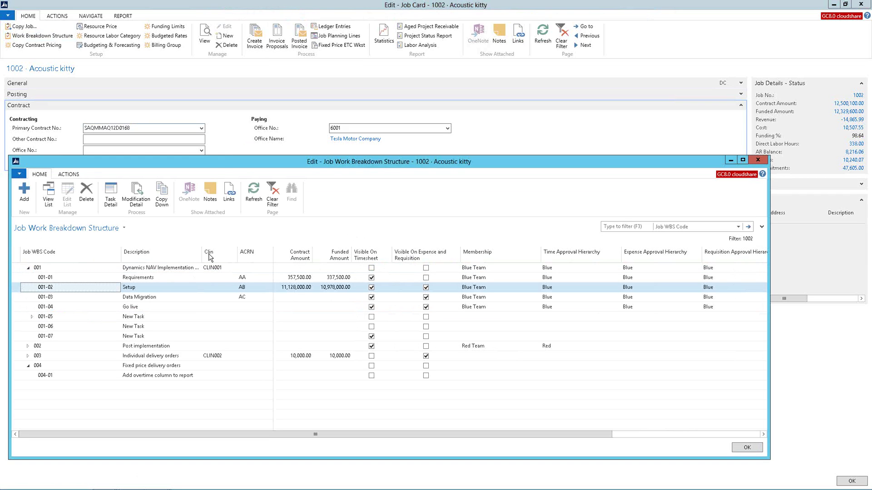
drag(202, 254, 221, 253)
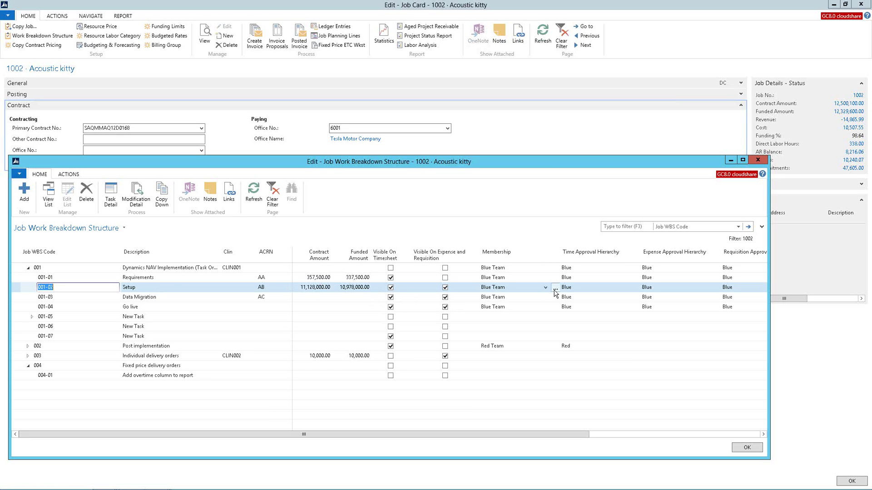
click(555, 290)
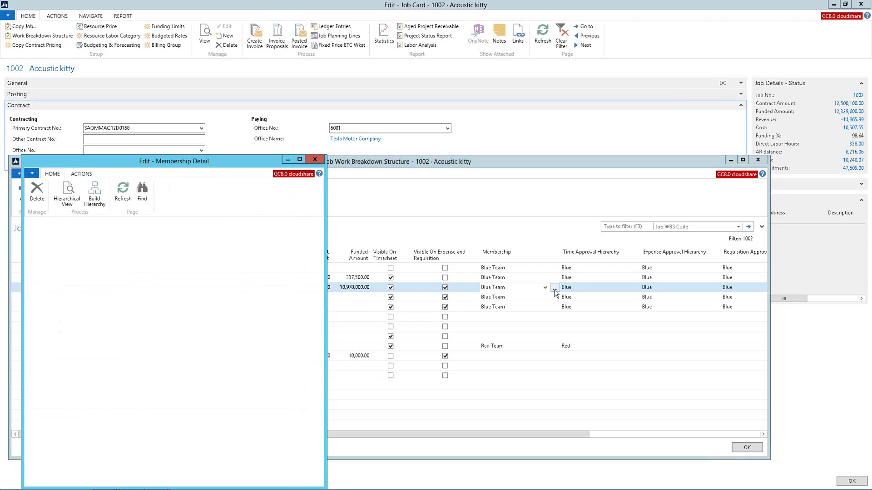
drag(196, 163, 610, 140)
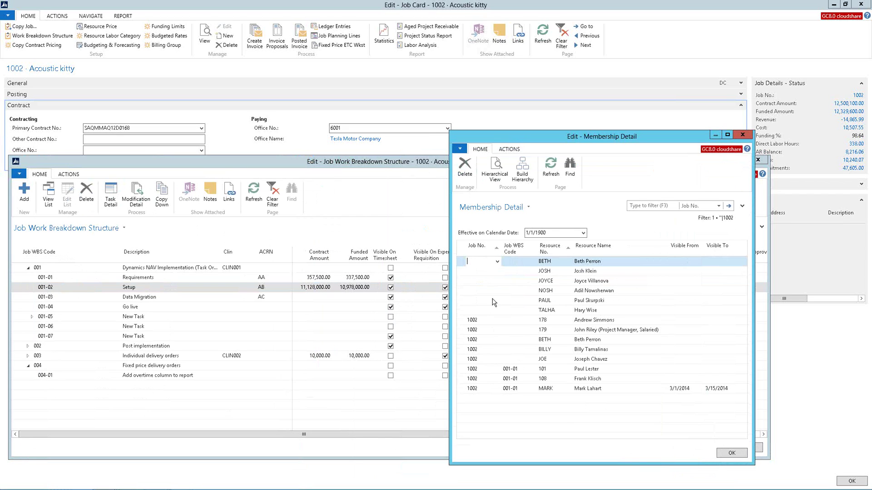
drag(600, 135, 650, 130)
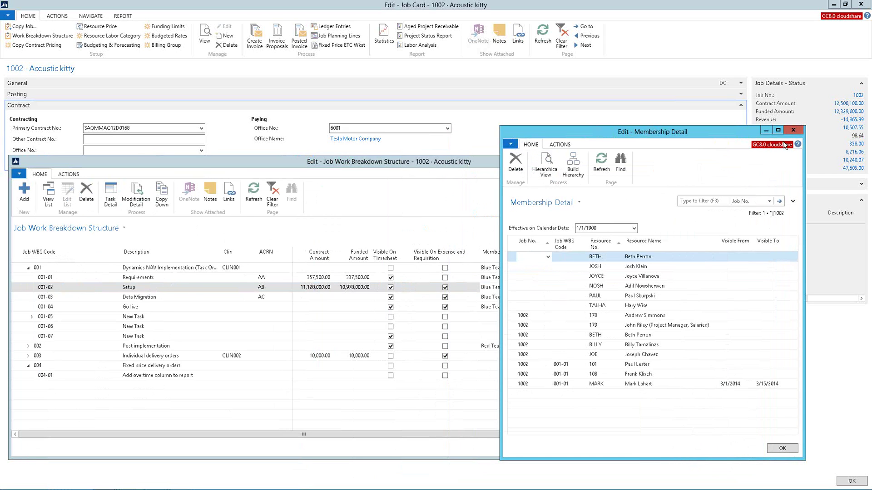
click(793, 130)
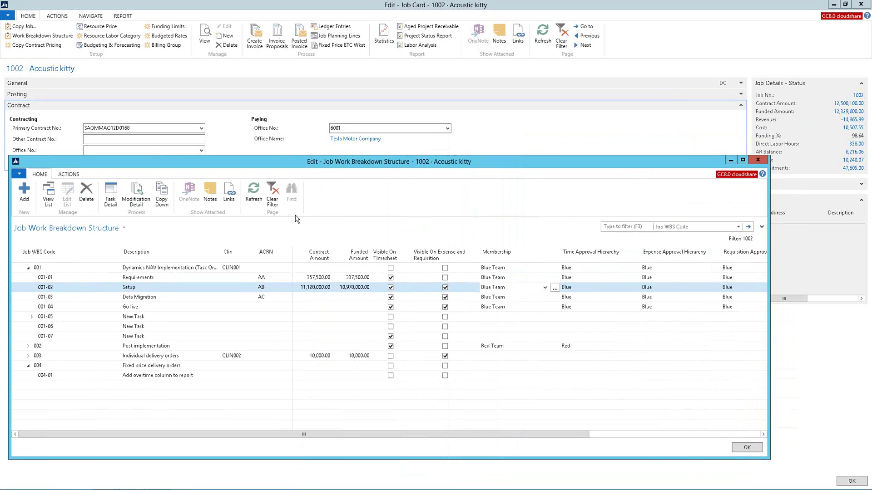
- On task 001-02's Job Task Card, set the starting date to 1/1/2015 and the ending date to 12/31/2015, and close the card
click(113, 200)
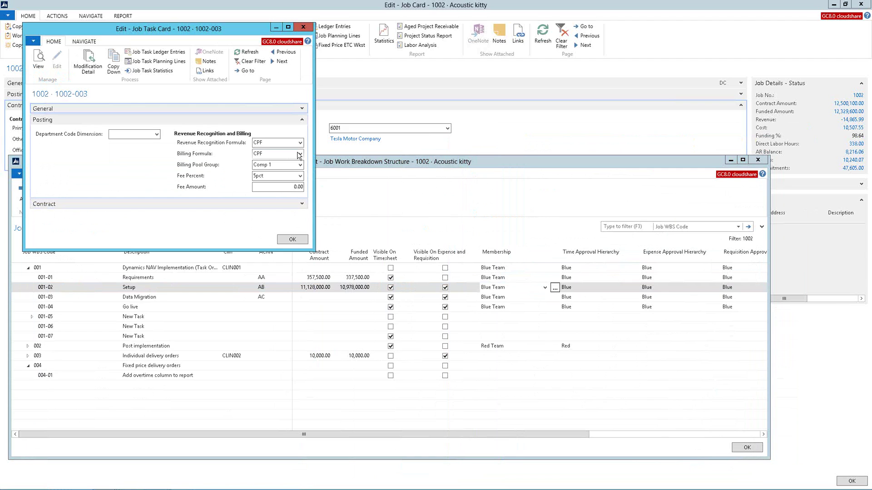
click(303, 109)
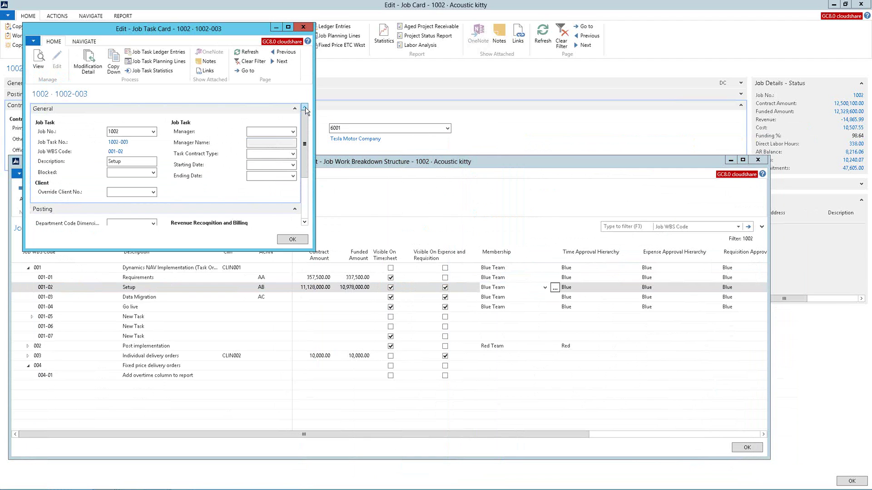
click(293, 165)
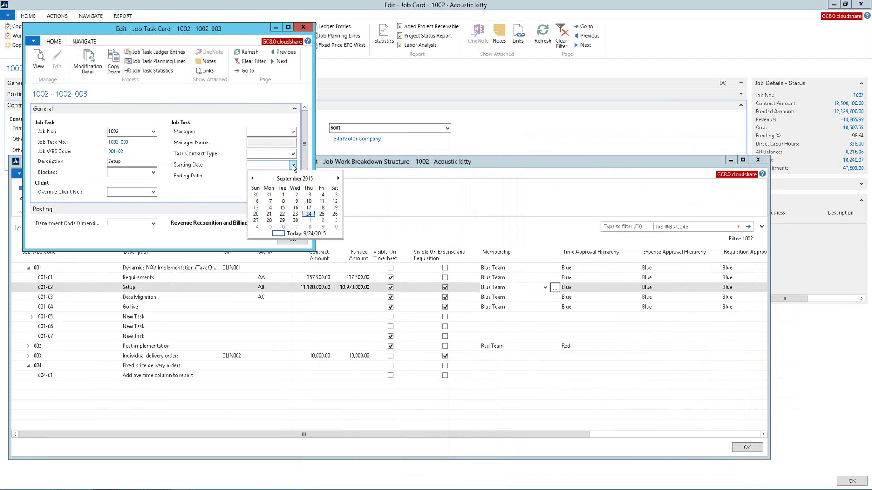
click(293, 166)
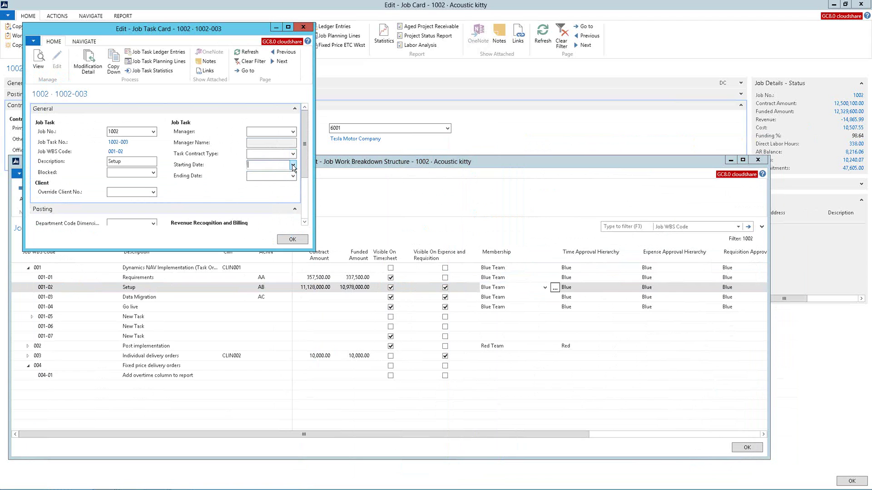
click(293, 166)
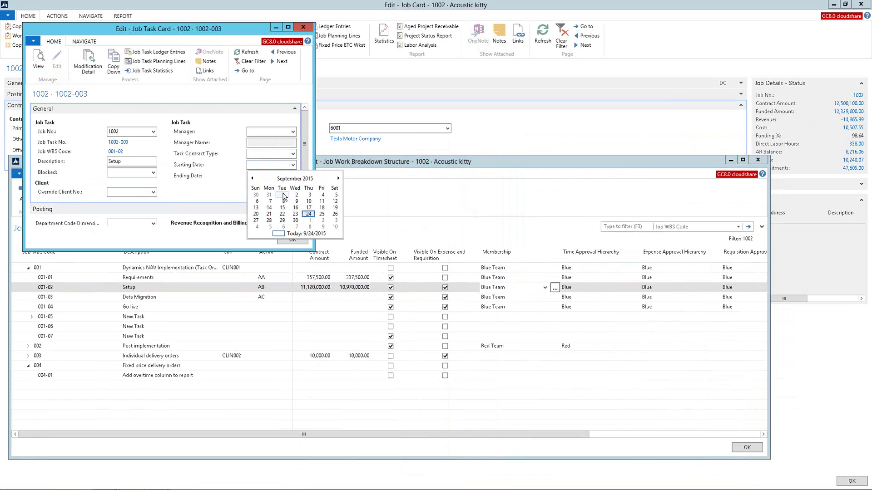
key(Escape)
text(1/1)
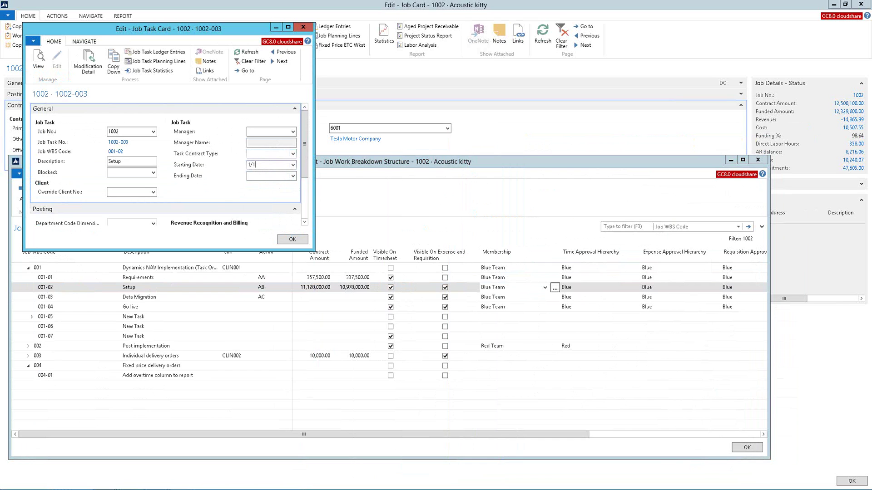
key(Tab)
text(12/31)
key(Tab)
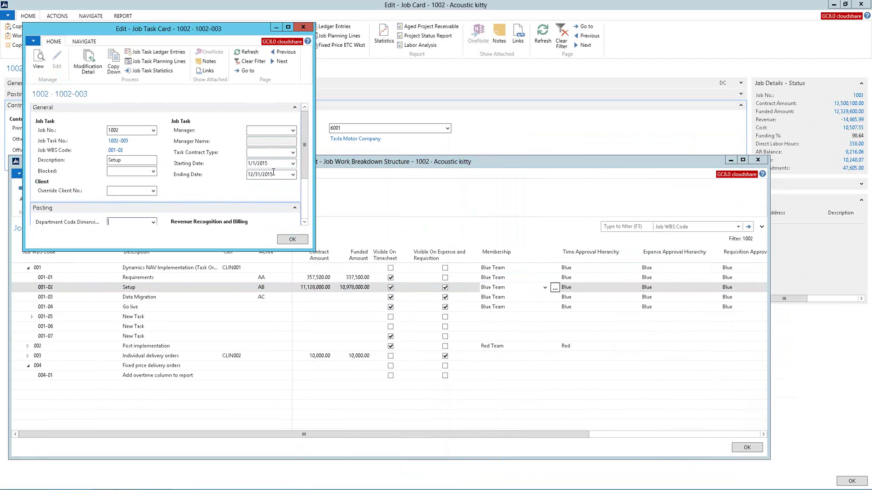
click(295, 108)
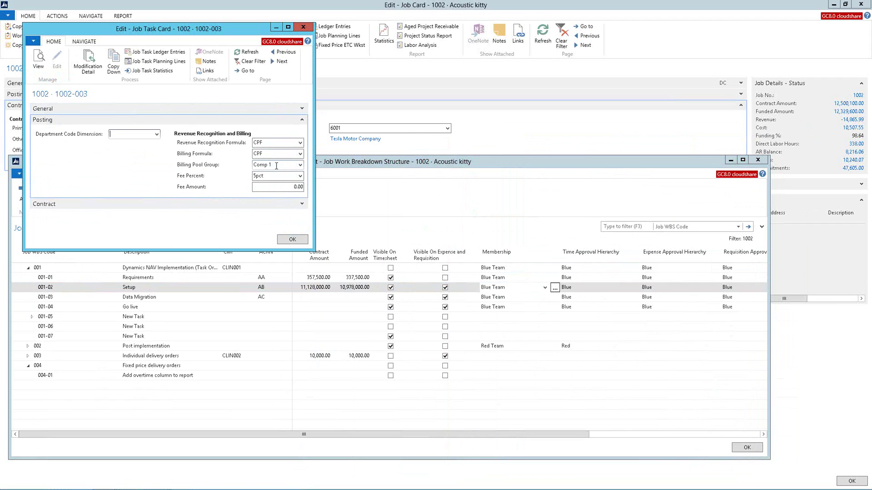
click(301, 28)
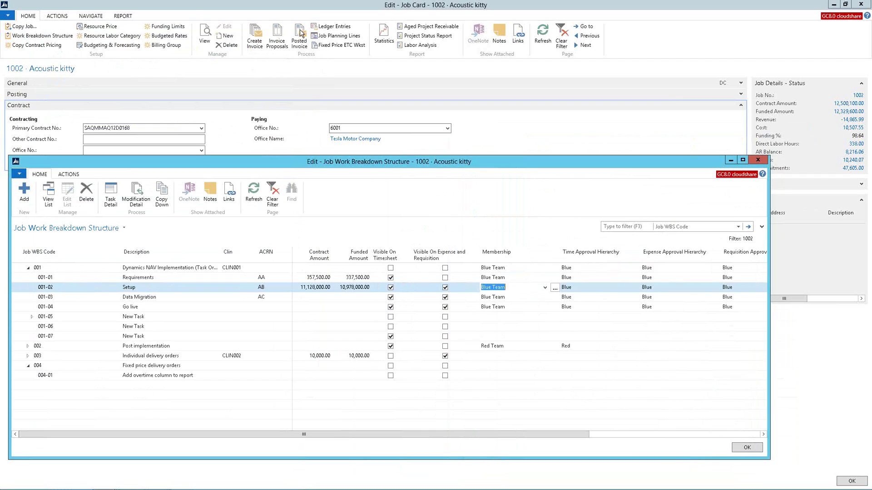
- Reopen task 001-02's Membership Detail, check the 001-01 entry for resource MARK with its visibility dates, and close the detail
click(556, 290)
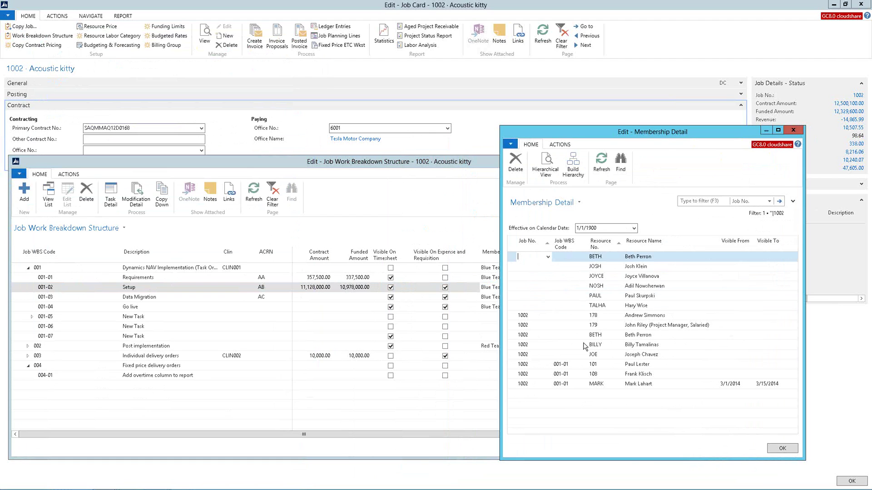
click(514, 386)
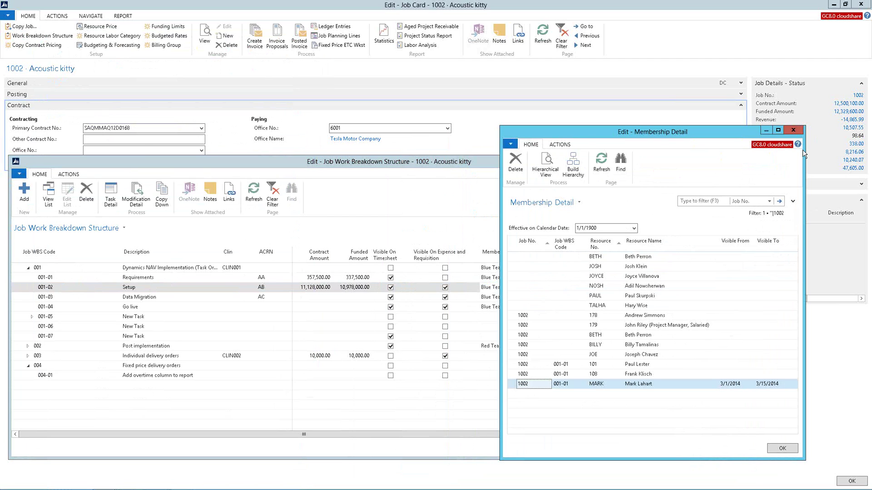
click(794, 130)
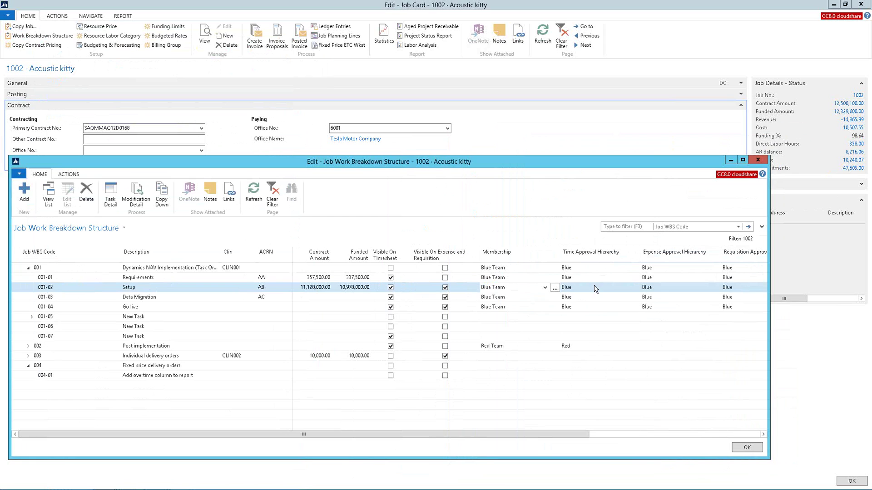
- Examine the time, expense and requisition approval hierarchy columns, and close the Work Breakdown Structure
mouse_move(571, 290)
drag(538, 434, 594, 441)
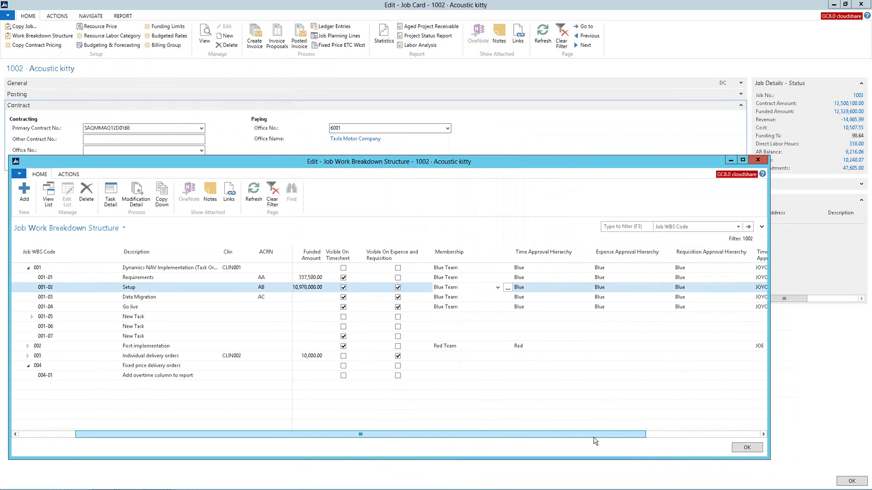
drag(594, 441, 469, 443)
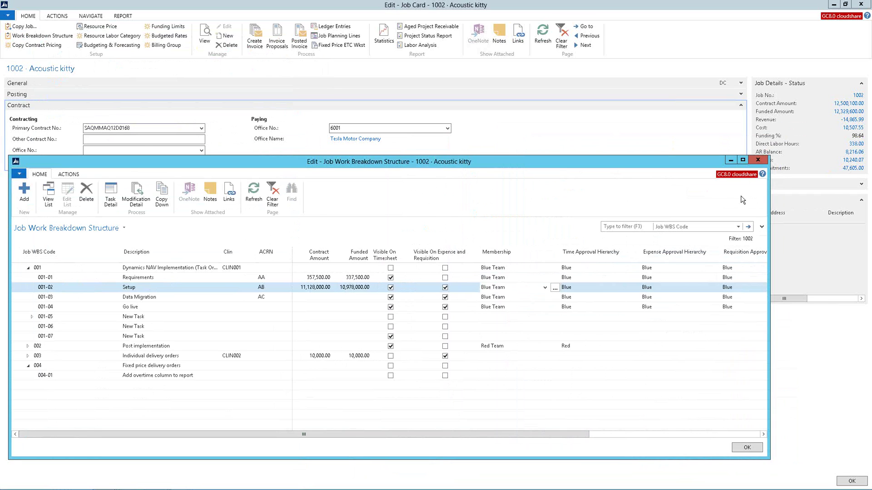
click(756, 164)
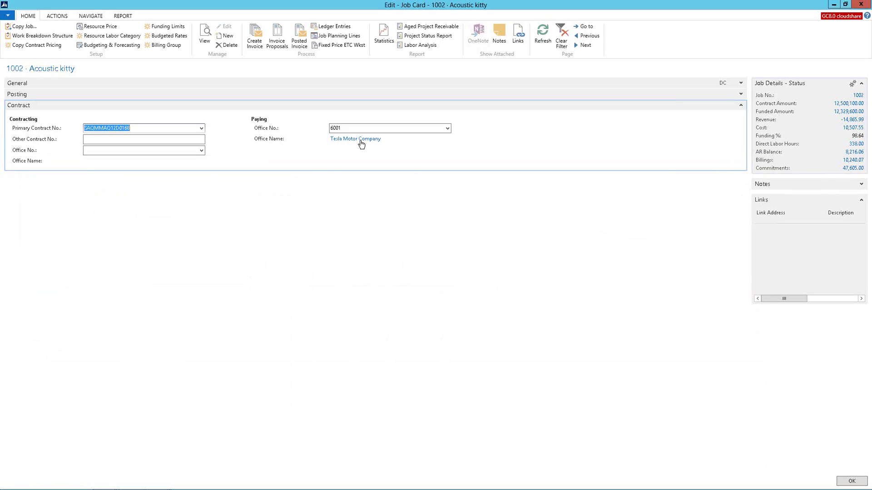
- Open job 1002's Budgeting & Forecasting, enlarge its window, and budget 150 hours in May 2016 on the Consultant I line
click(108, 46)
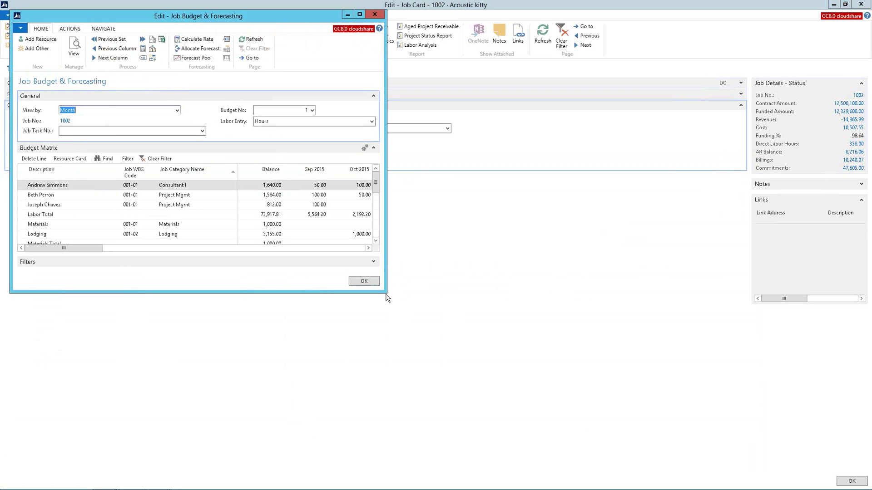
drag(385, 292, 768, 425)
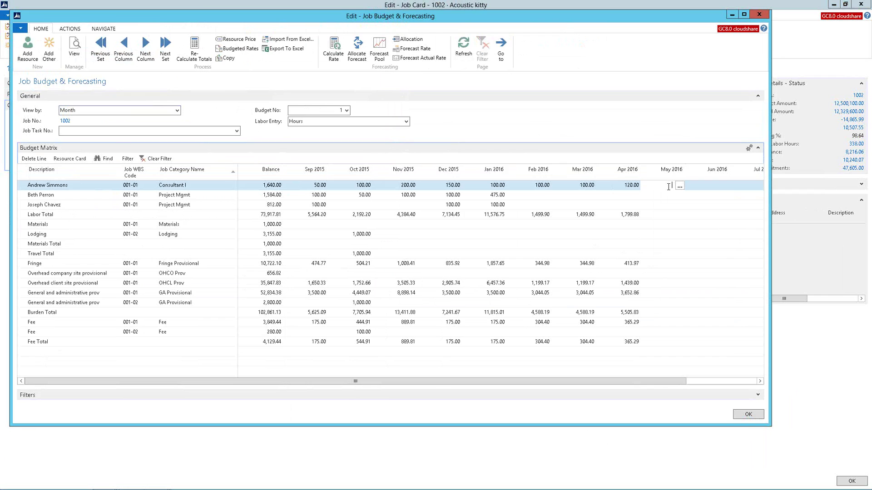
text(50)
key(Tab)
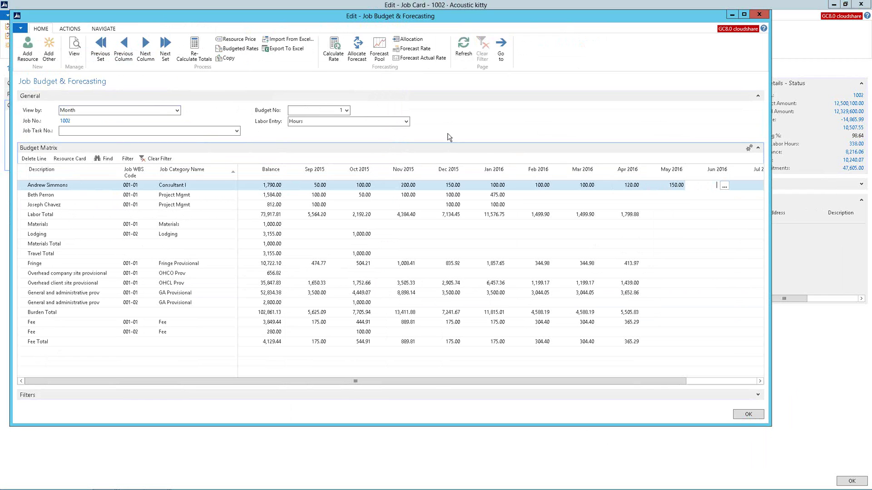
- Look over the Job Budget Copy options and cancel without copying
click(226, 59)
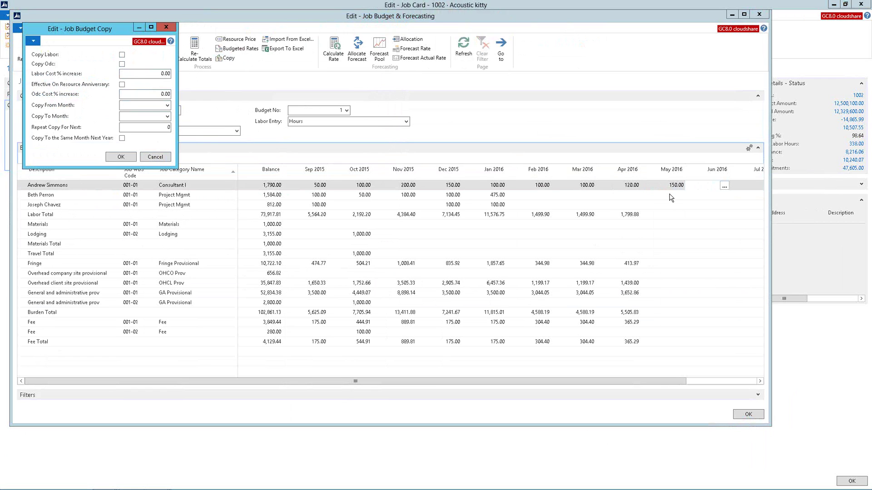
click(157, 157)
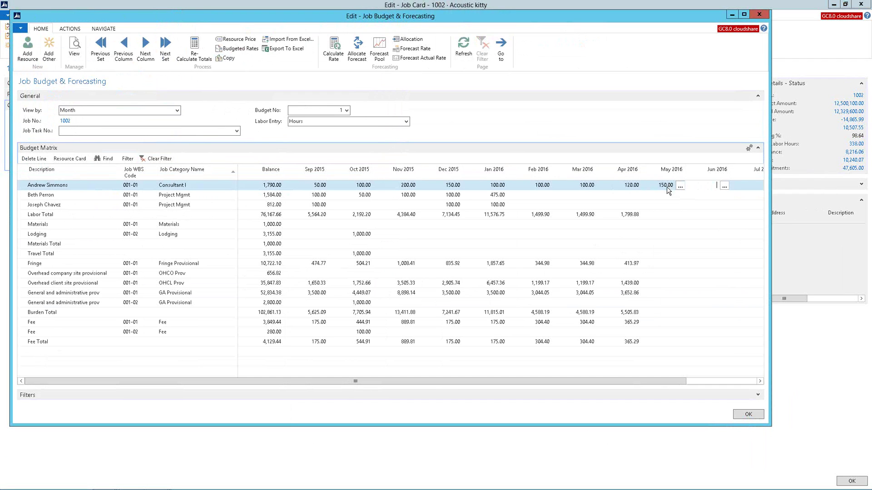
- Recalculate the budget totals to include the Consultant I line's May 2016 hours
click(667, 189)
click(667, 188)
click(193, 55)
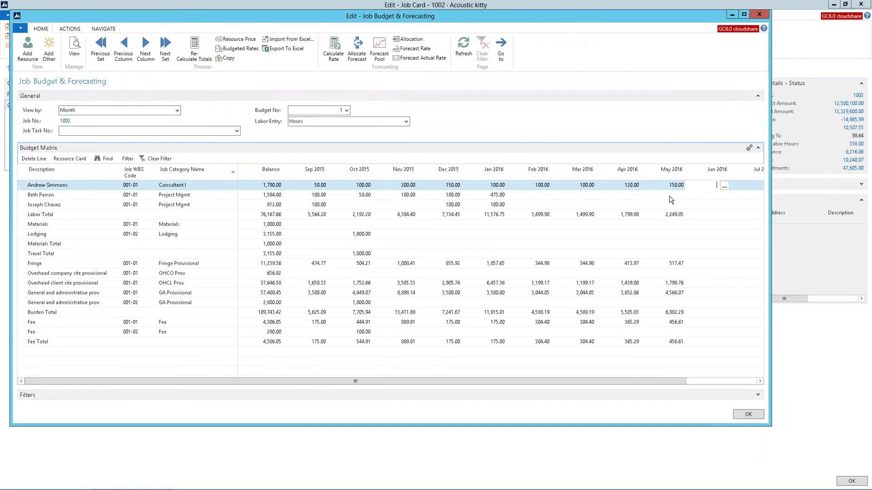
mouse_move(669, 219)
mouse_move(678, 343)
- View the budget versions available for job 1002, keep the current one, and close the budgeting window
click(346, 111)
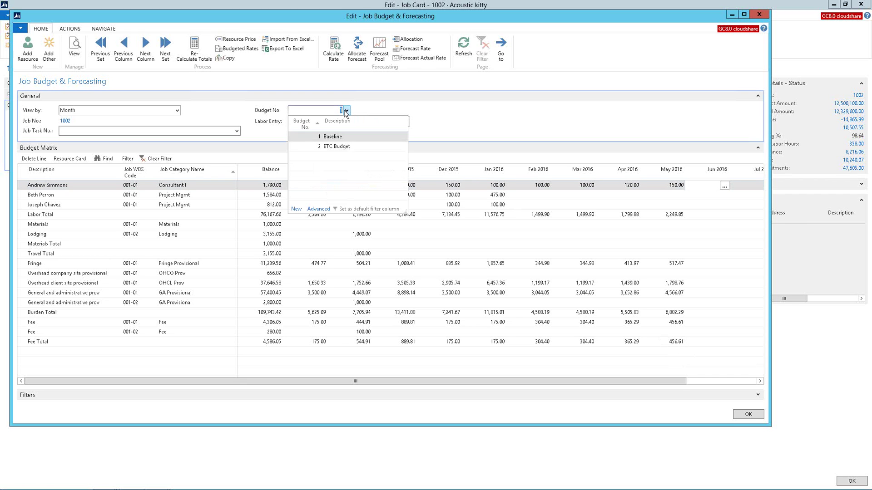
click(392, 105)
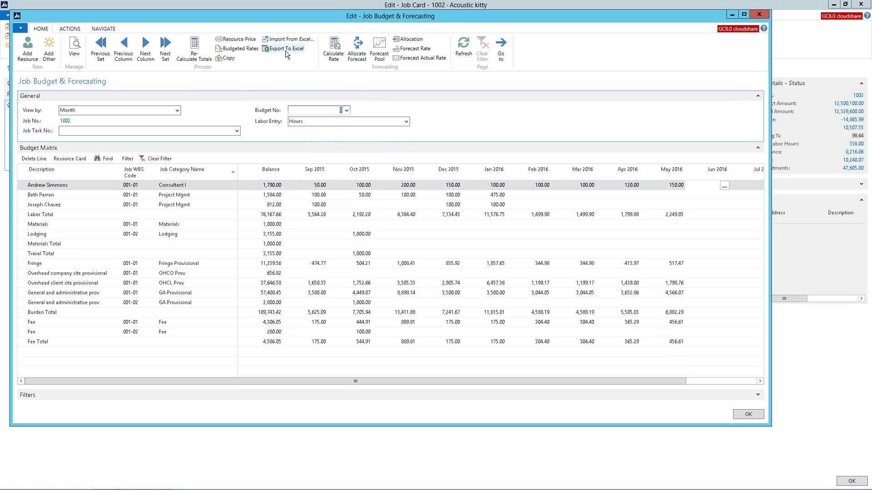
click(761, 14)
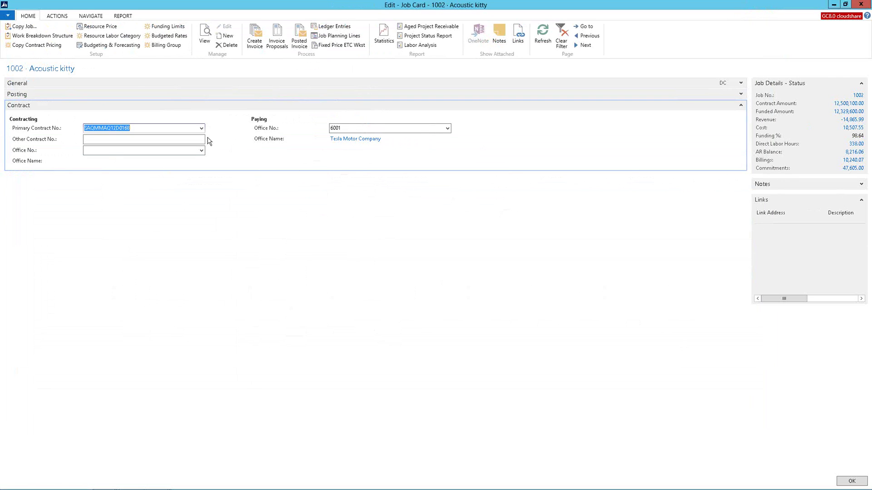
- Open the Job Alerts for job 1002, and move and widen the window to show the recipient e-mail columns
click(57, 17)
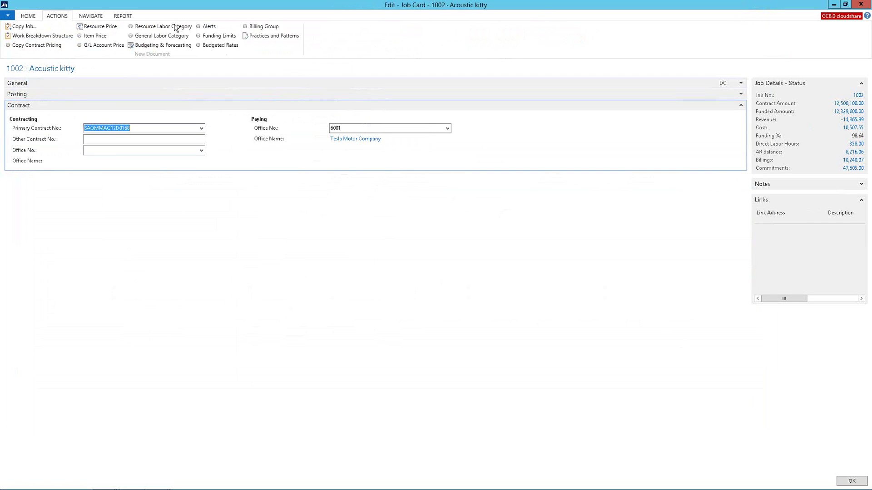
click(207, 27)
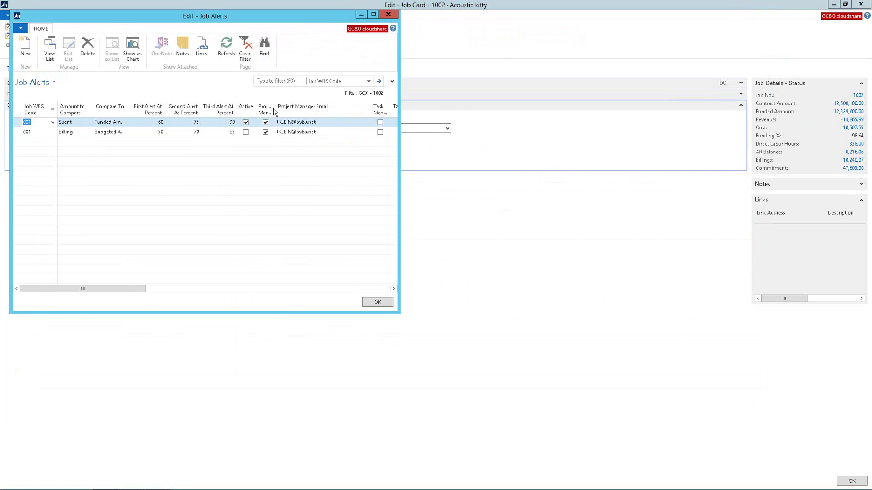
drag(296, 131, 315, 138)
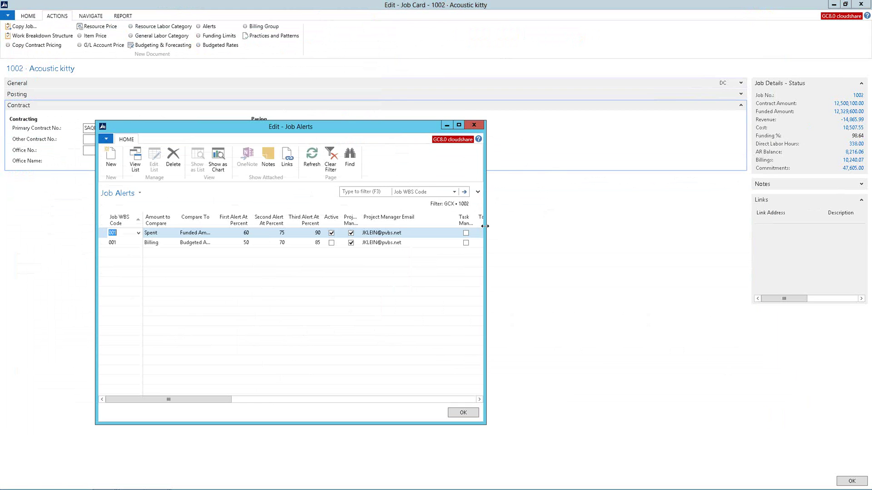
drag(519, 220, 781, 214)
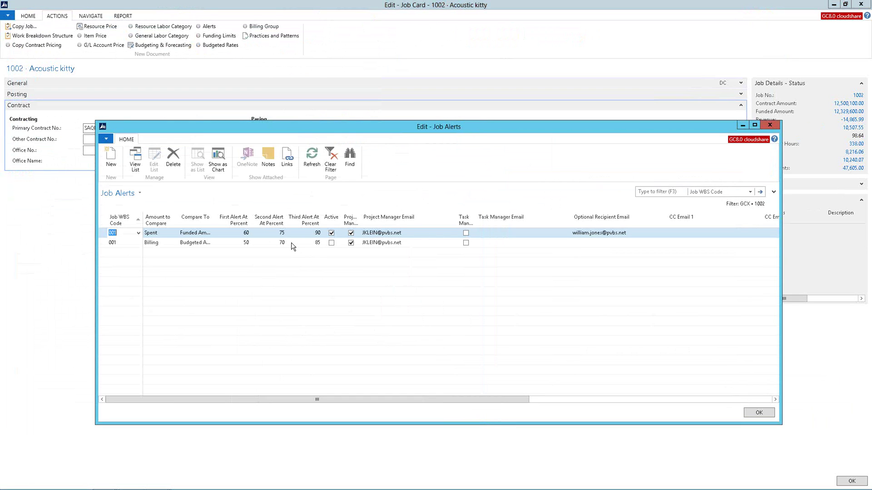
- Review the Amount to Compare and Compare To choices on the Spent alert without changing them, widening the Compare To column to fit
click(174, 234)
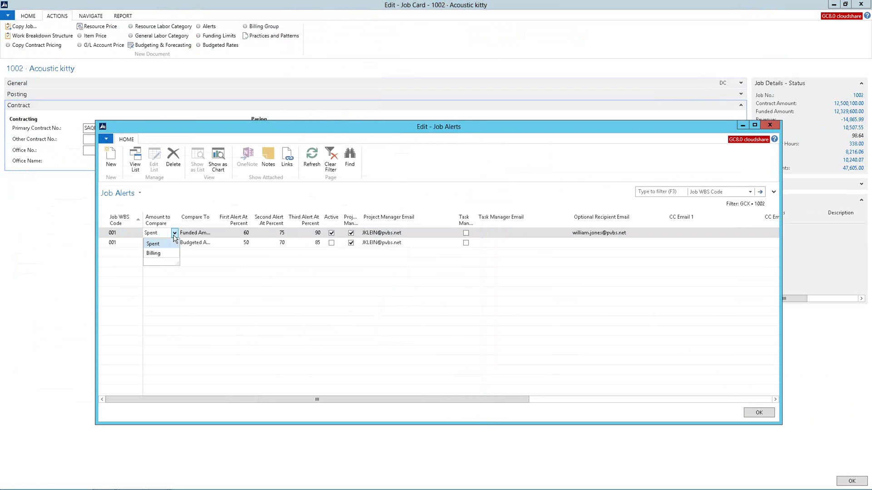
click(207, 247)
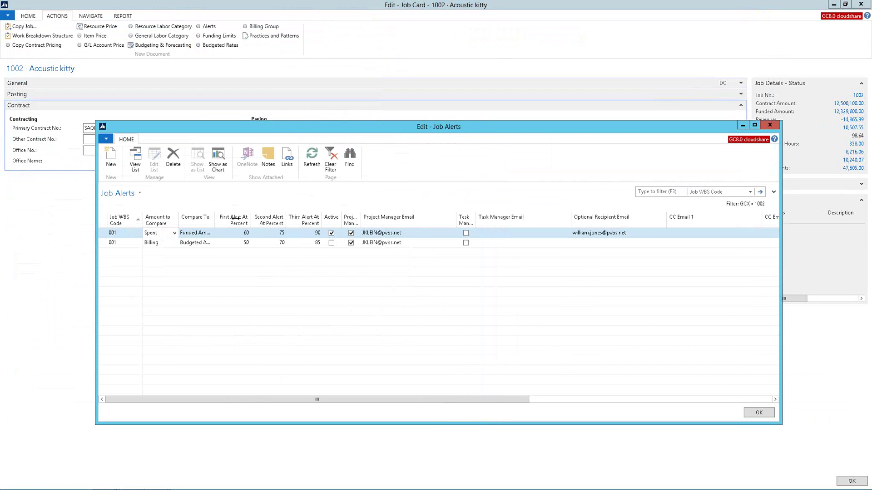
drag(235, 219, 236, 219)
click(226, 236)
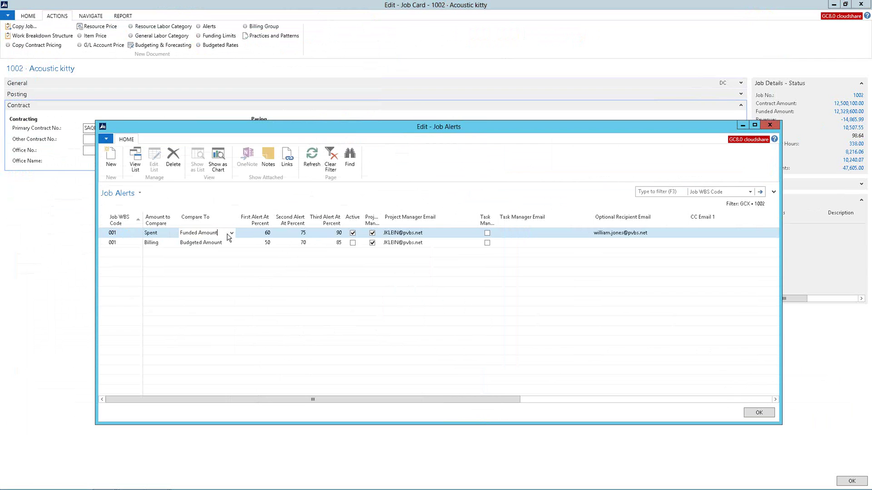
click(231, 233)
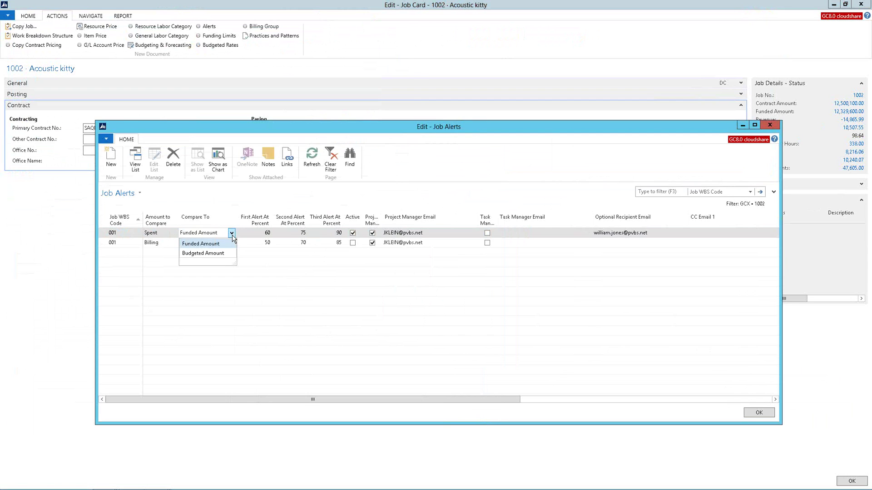
click(232, 234)
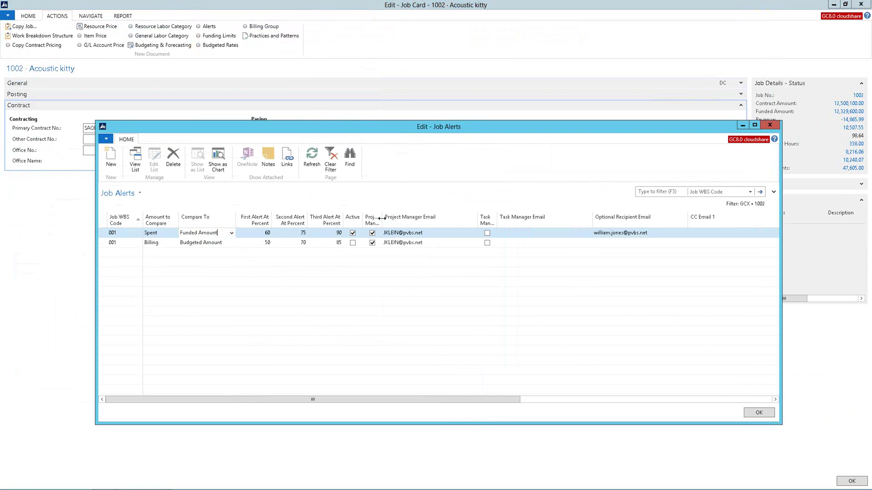
- Widen the Project Manager and Task Manager columns, view the remaining alert recipient columns, and leave the job alerts
drag(398, 218, 400, 218)
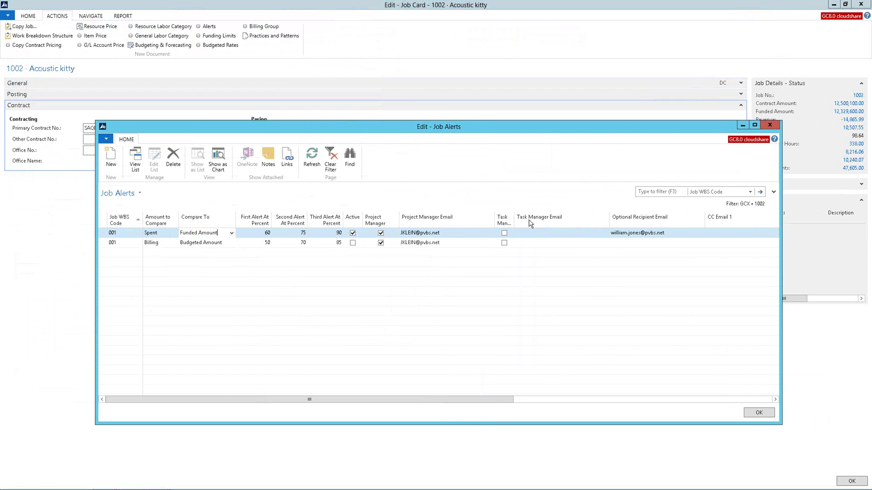
drag(528, 217, 544, 217)
drag(455, 399, 536, 404)
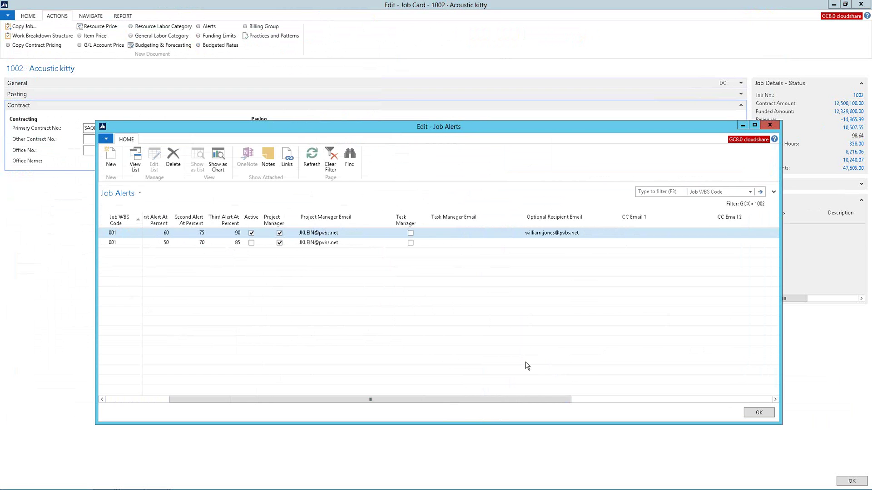
key(Escape)
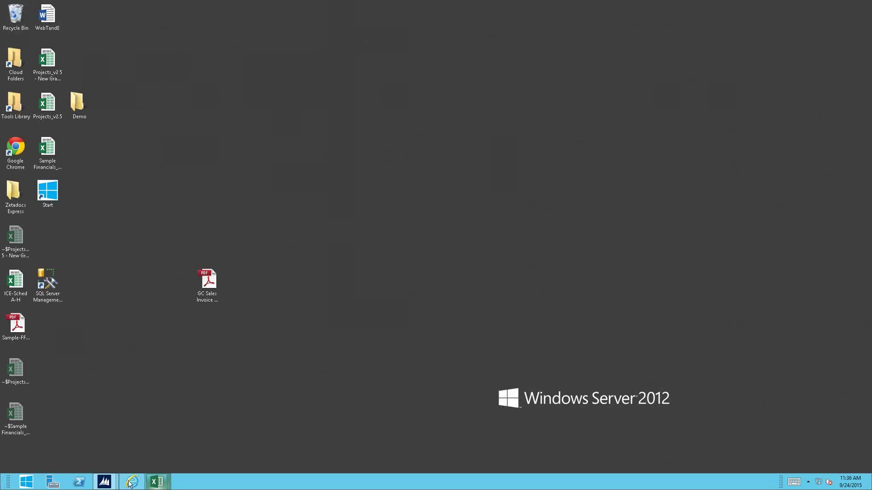
- Return to the Role Center, open the job card for 2025 Operation morning light, and expand its Posting details
mouse_move(107, 483)
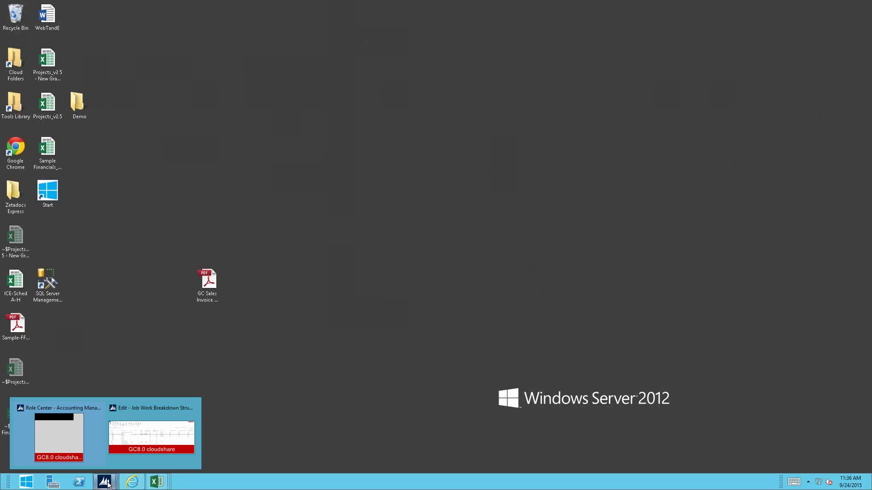
click(85, 453)
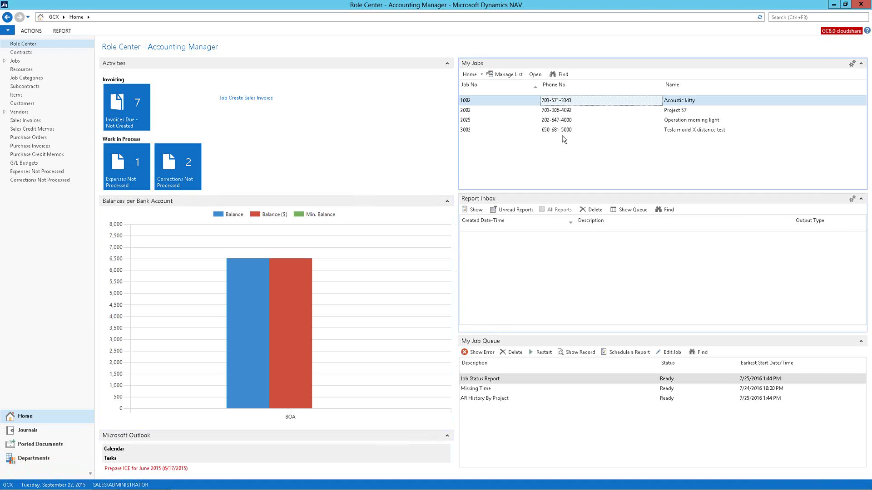
click(553, 123)
double_click(554, 124)
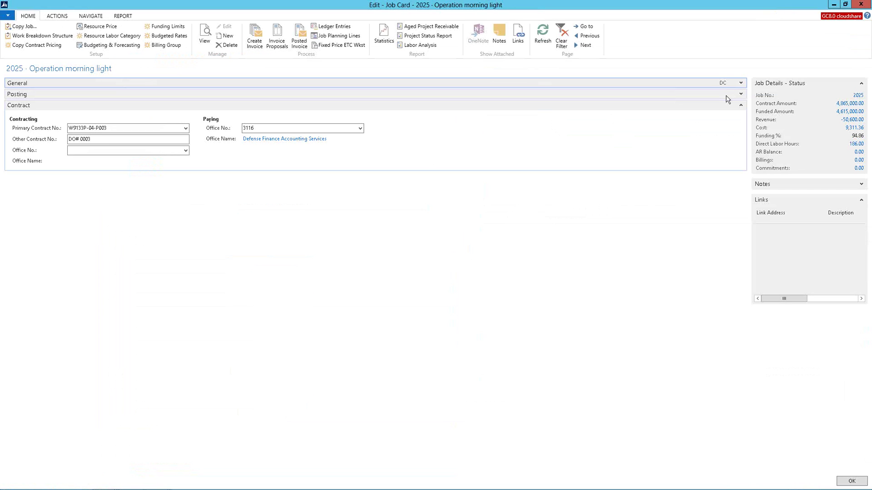
click(740, 95)
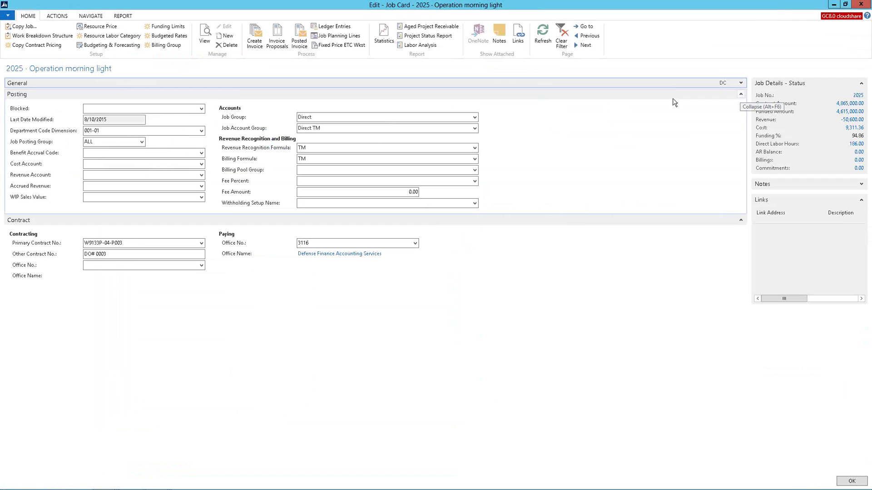
- Open job 2025's resource prices, move the window clear of the job card, and widen the Type and Code columns
click(94, 26)
drag(137, 21, 607, 37)
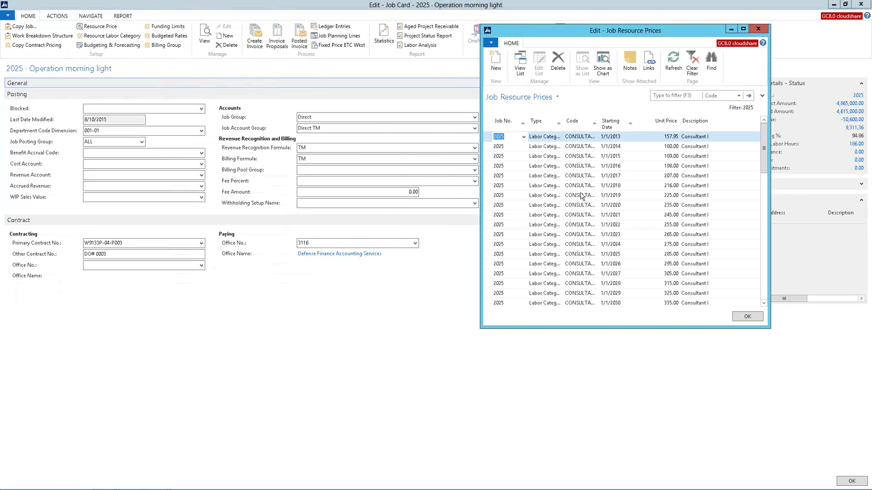
drag(564, 123, 582, 123)
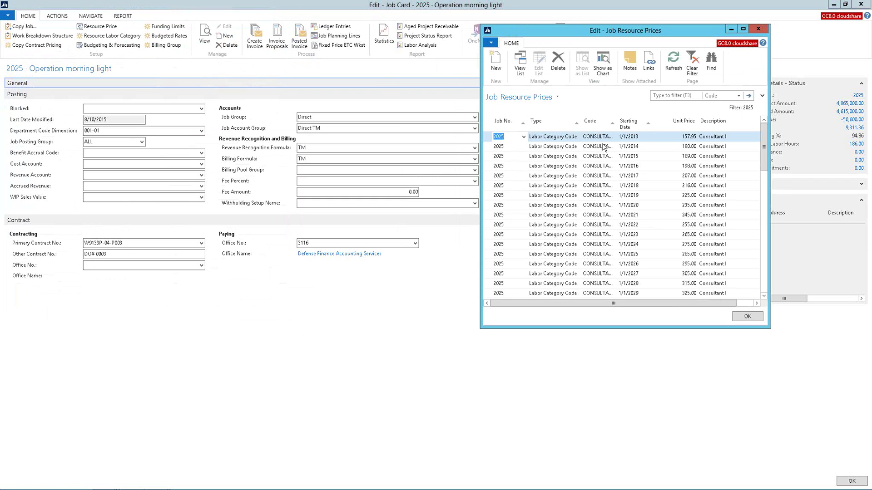
drag(609, 130, 634, 127)
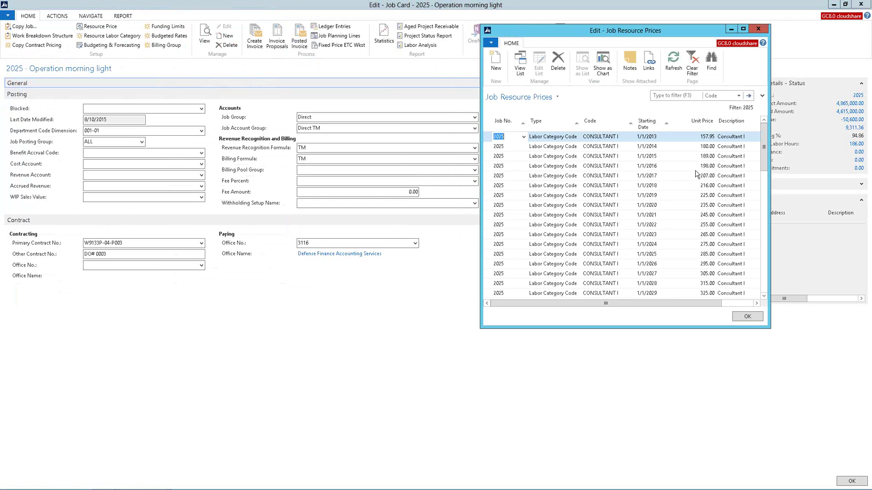
- Filter the resource prices to the PROJECT MGMT code, and heighten the window to review the list through its last starting date
click(765, 276)
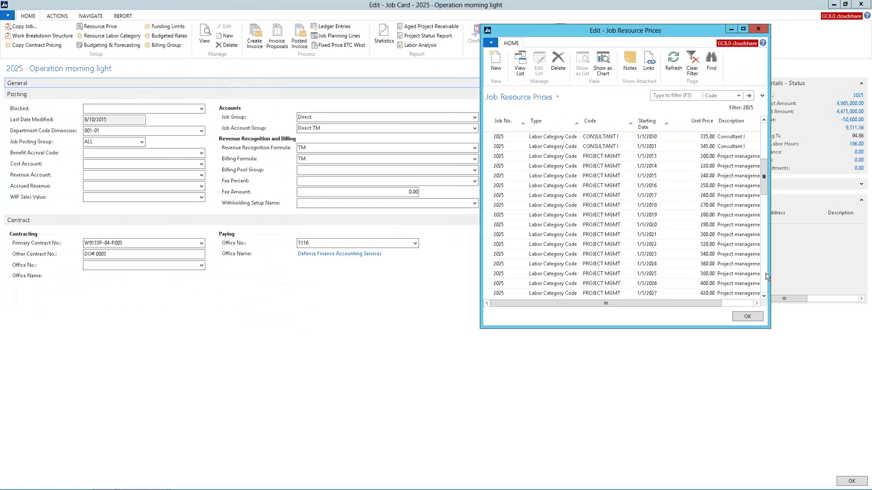
click(611, 200)
right_click(611, 199)
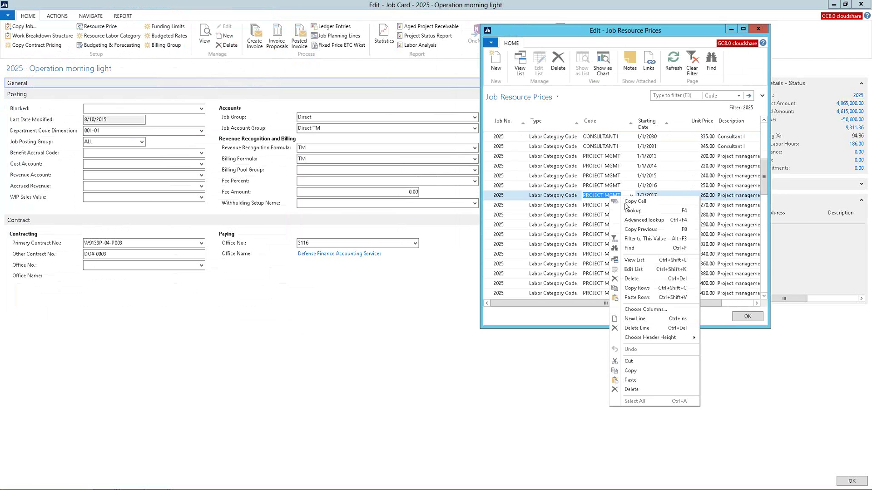
click(637, 242)
drag(627, 295, 642, 456)
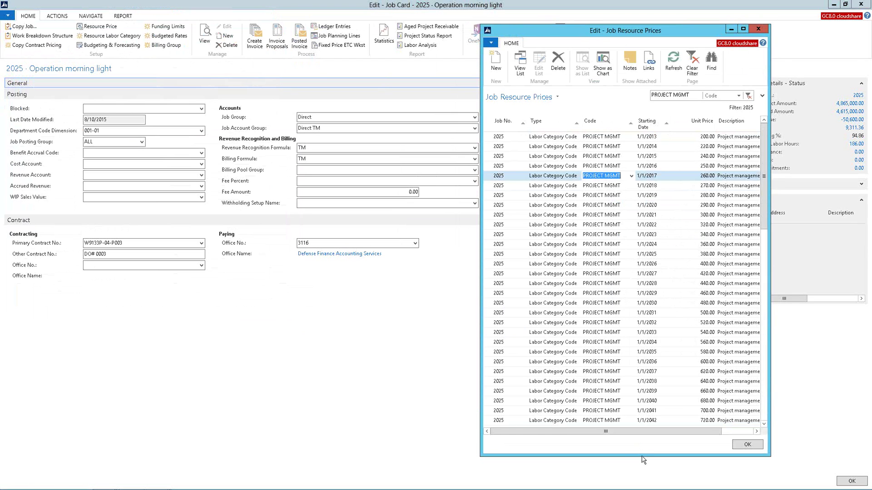
click(765, 404)
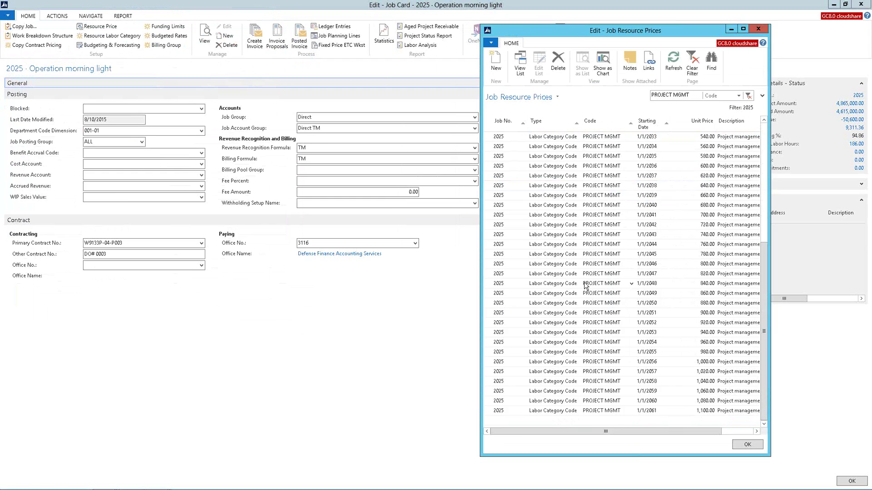
- View the resource labor category defaults for job 2025, and return to the Job Resource Prices window
click(109, 36)
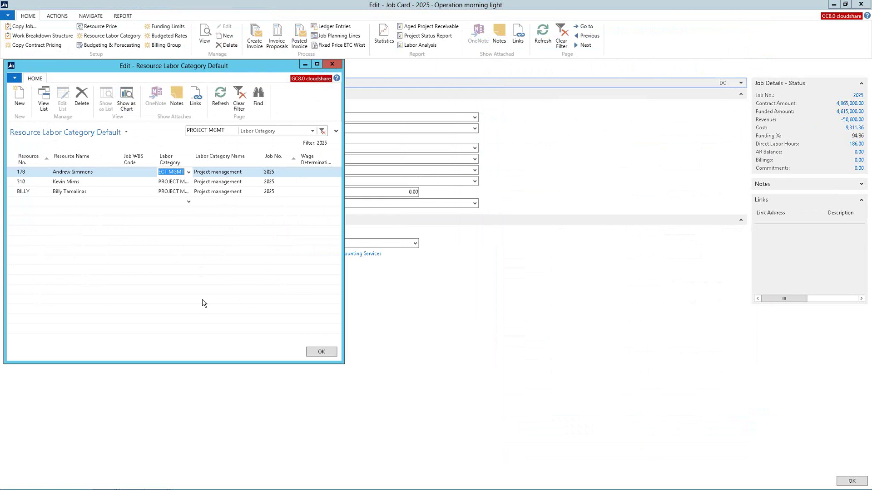
mouse_move(155, 481)
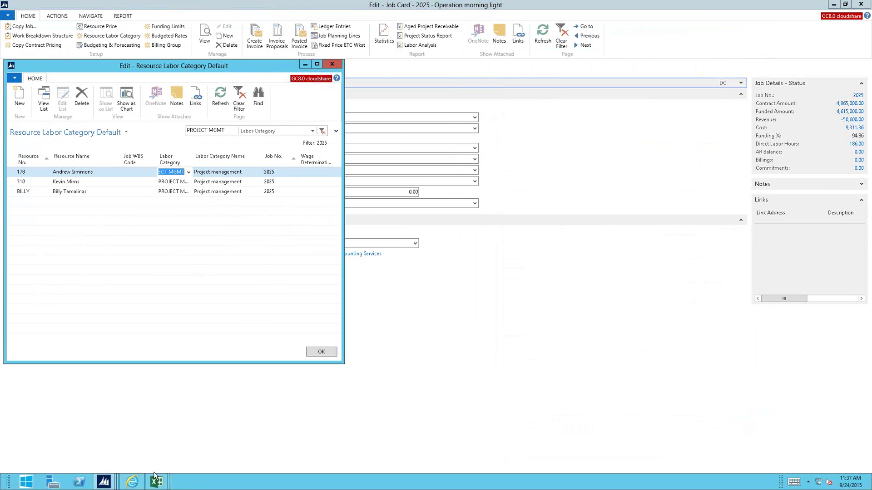
click(104, 482)
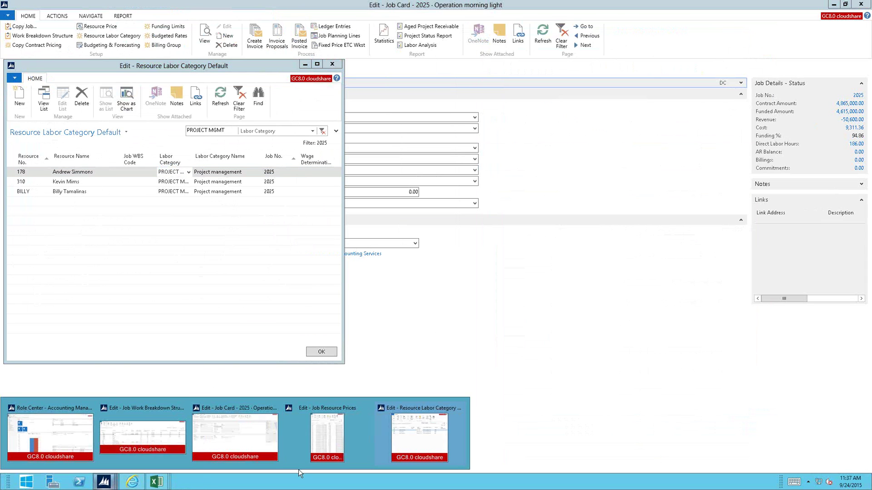
click(319, 456)
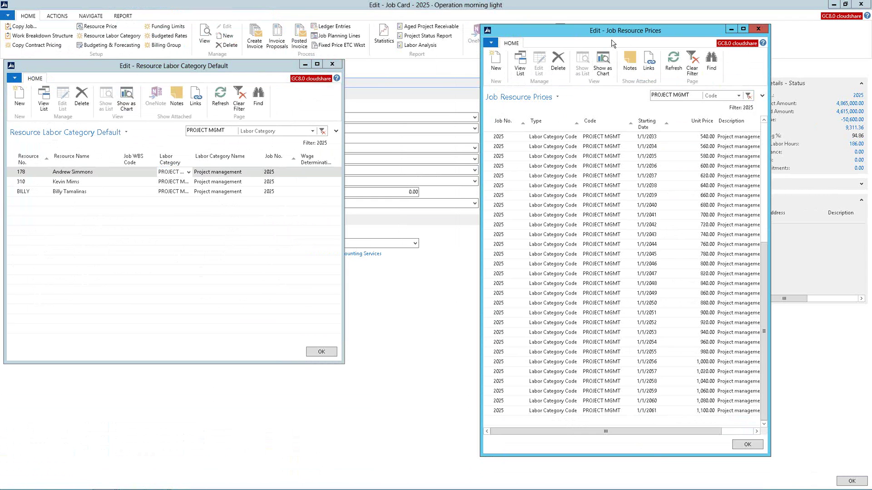
- Export the filtered job resource prices to Microsoft Excel, dismiss the caption warning, and maximize the workbook
click(489, 42)
mouse_move(502, 76)
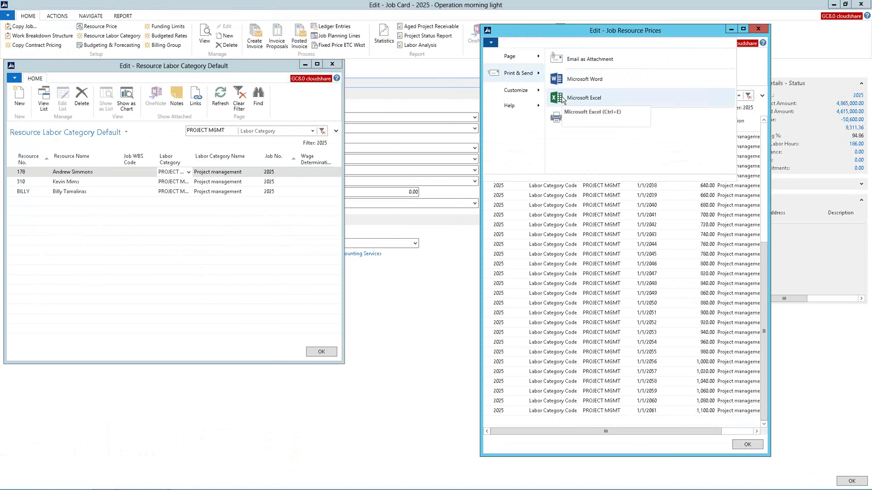
click(565, 29)
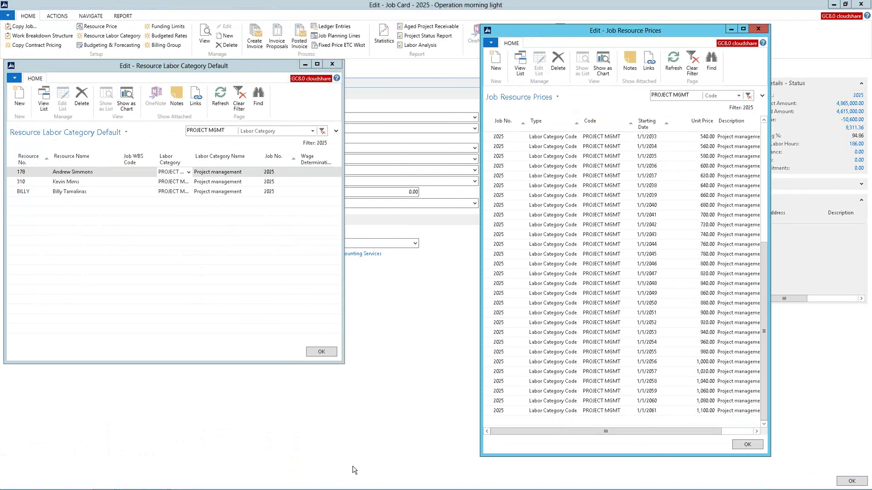
mouse_move(226, 486)
mouse_move(163, 485)
click(350, 444)
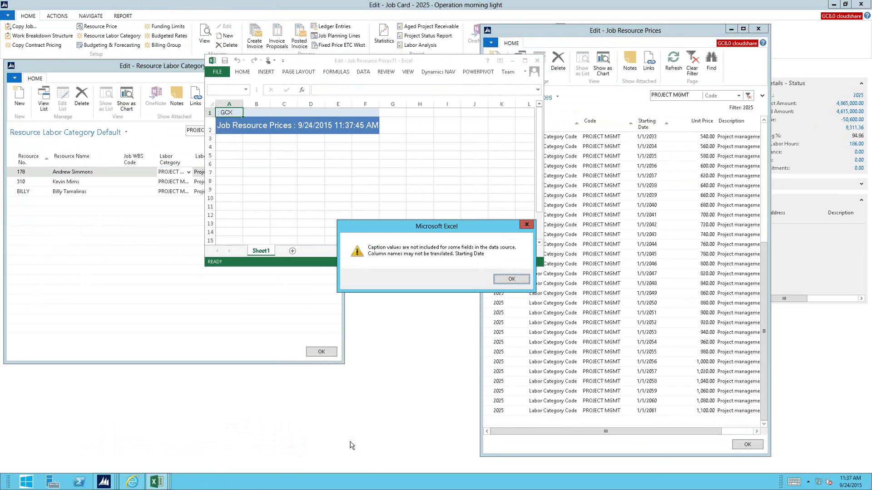
click(511, 280)
click(525, 60)
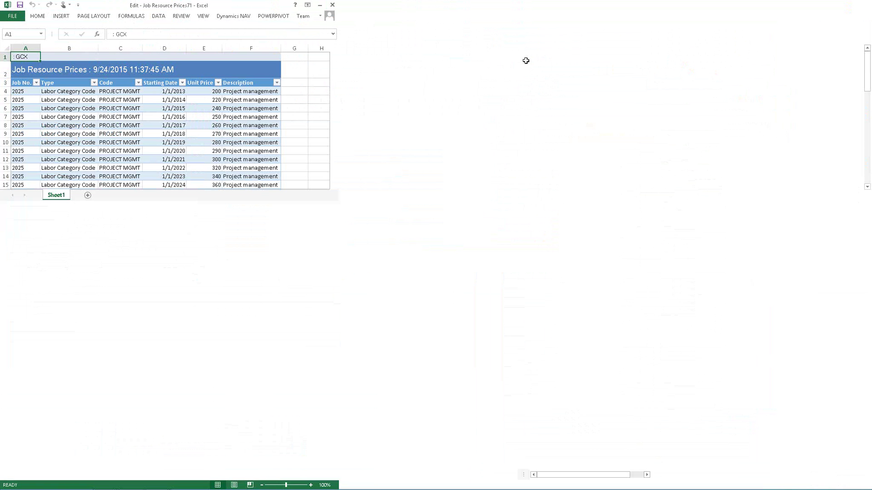
- Extend the price table's last two rows down by two, adding starting dates 1/1/2062 and 1/1/2063 with unit prices 1120 and 1140
click(299, 328)
key(Down)
key(Down)
key(Down)
key(Down)
key(Down)
key(Down)
key(Down)
key(Down)
key(Down)
key(Down)
key(Down)
key(Down)
key(Down)
key(Down)
key(Down)
key(Down)
key(Down)
key(Down)
key(Down)
key(Down)
key(Down)
key(Down)
key(Down)
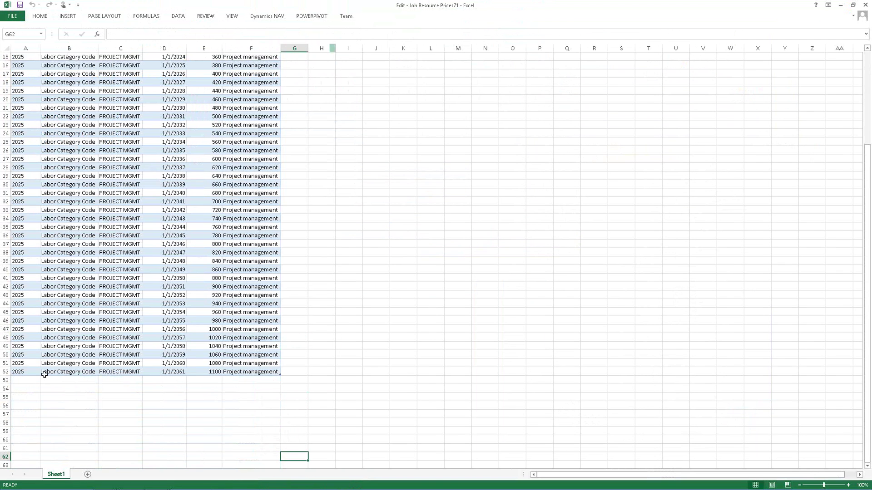
drag(19, 362, 279, 391)
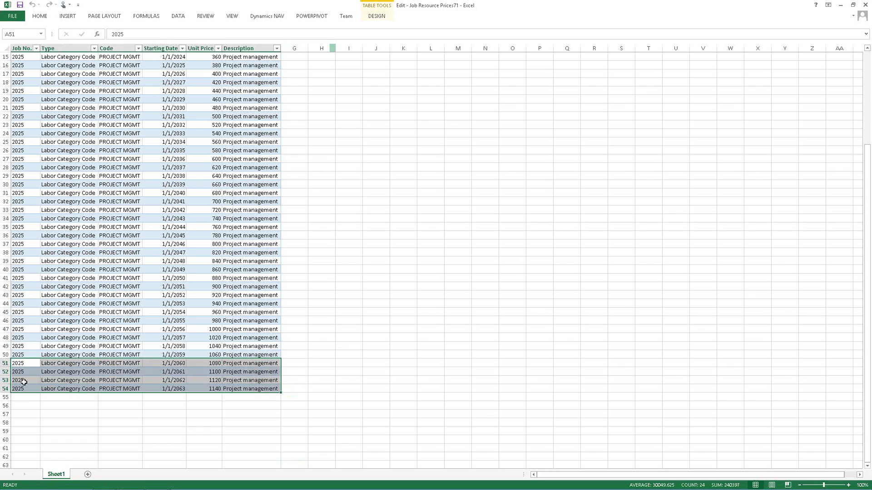
- Copy the 1/1/2062 and 1/1/2063 price rows across all six columns
click(22, 381)
key(shift+Down)
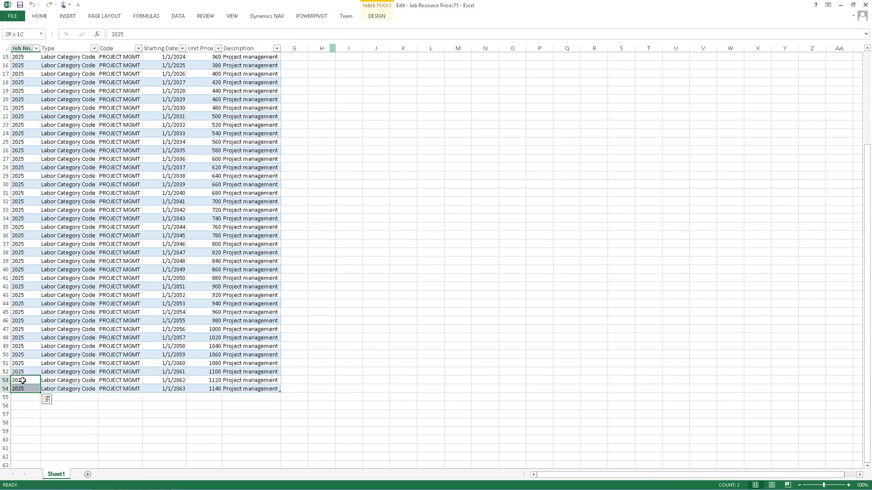
key(shift+Right)
key(shift+Right)
key(shift+Right)
key(shift+Right)
key(shift+Right)
key(ctrl+c)
- Switch back to Dynamics NAV's Job Resource Prices and select the blank new line below the 1/1/2061 price
mouse_move(108, 485)
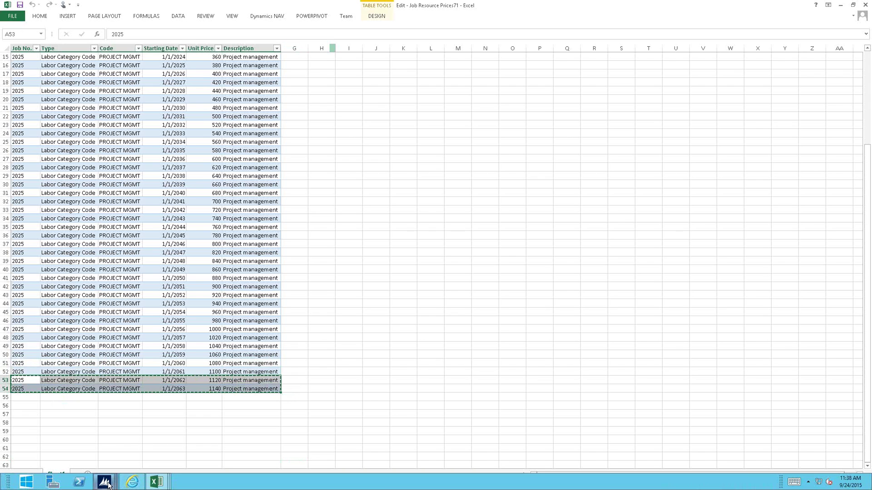
click(108, 483)
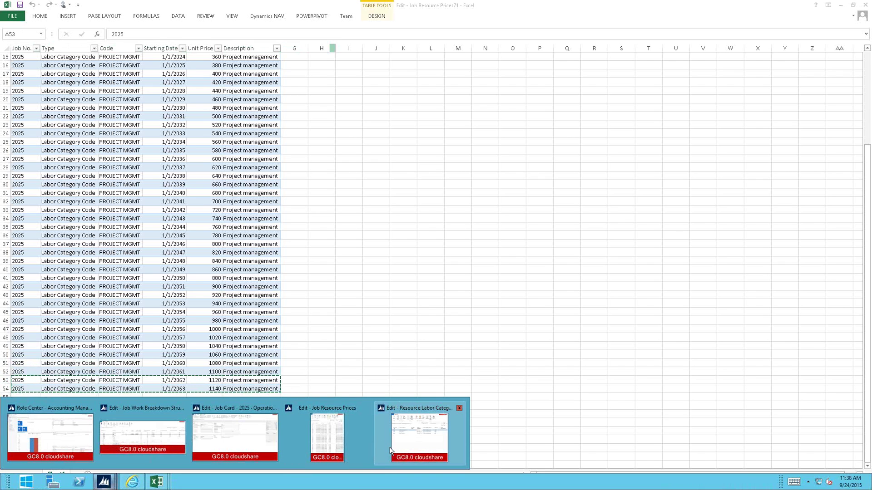
click(365, 447)
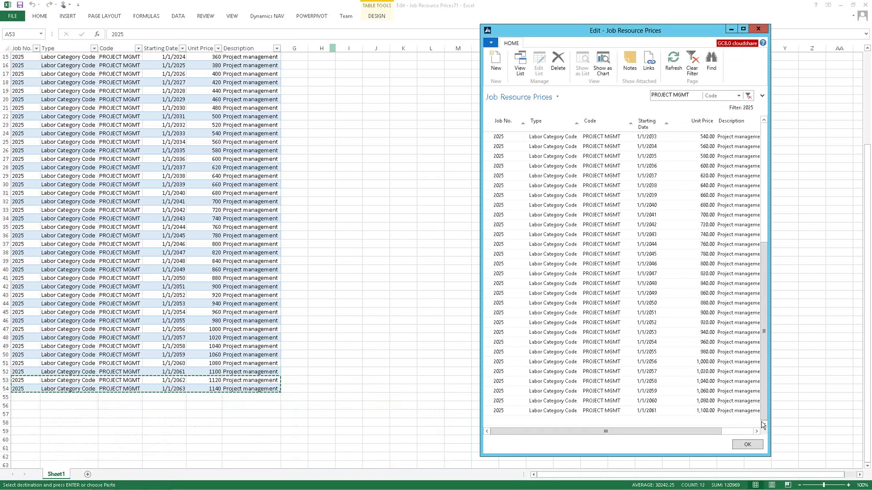
click(495, 421)
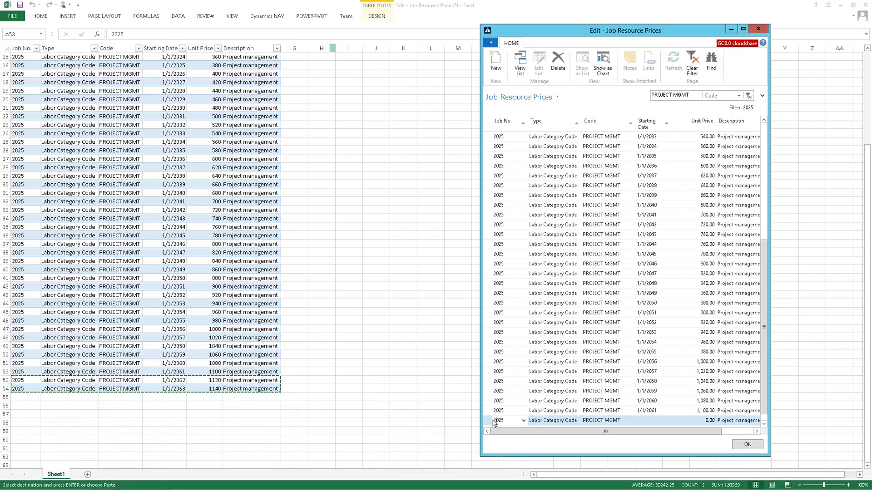
- Paste the copied price rows starting 1/1/2062 and 1/1/2063 into Job Resource Prices, and close the Excel workbook without saving
right_click(484, 423)
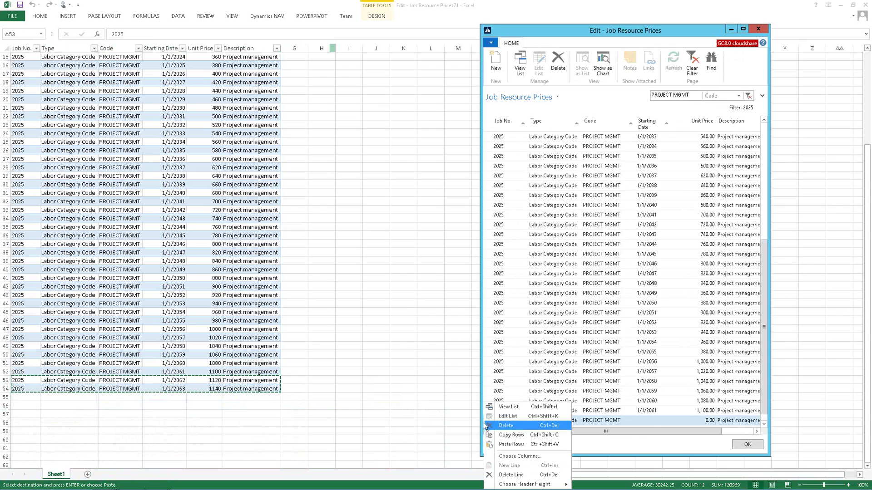
click(503, 444)
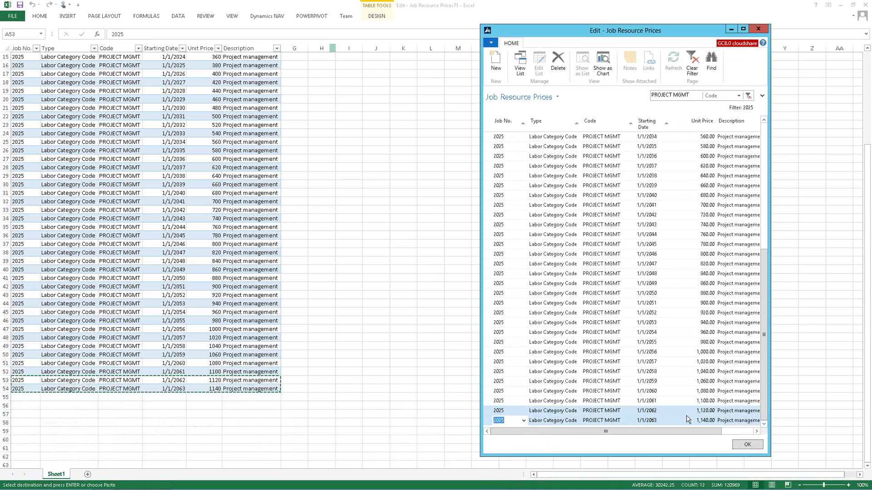
click(863, 6)
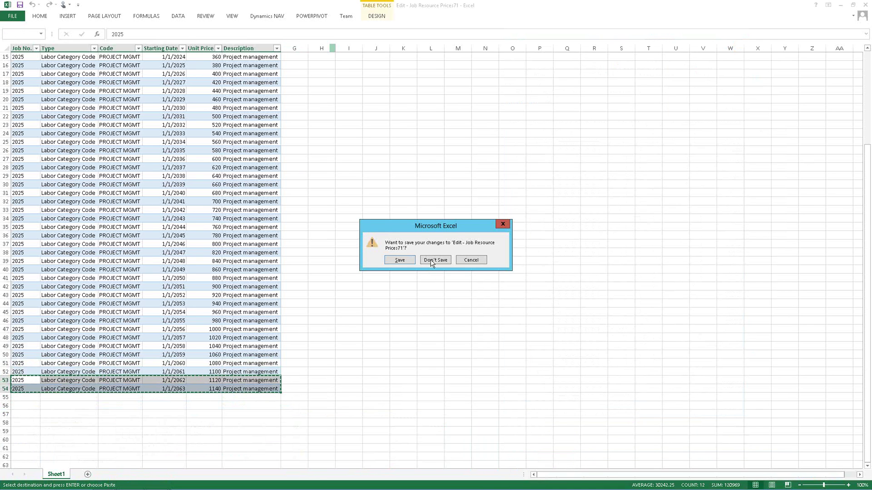
click(432, 261)
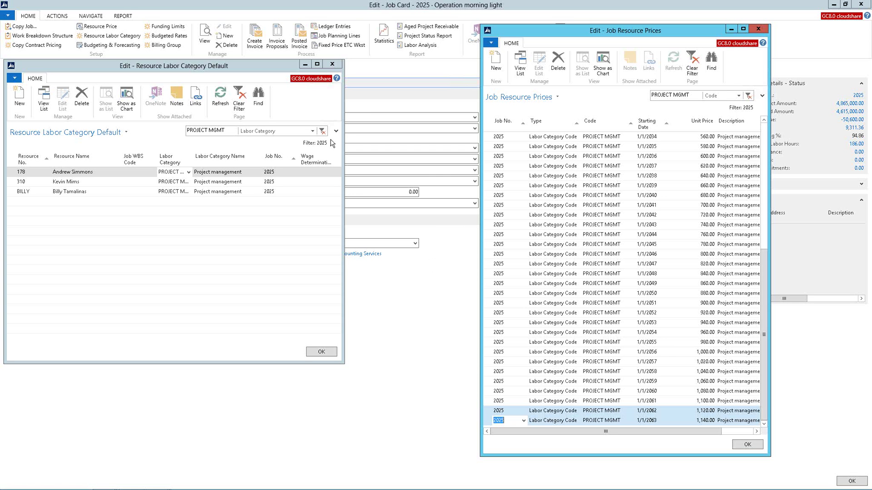
- Close the Resource Labor Category Default, Job Resource Prices and Job Card windows to return to the Role Center
click(332, 66)
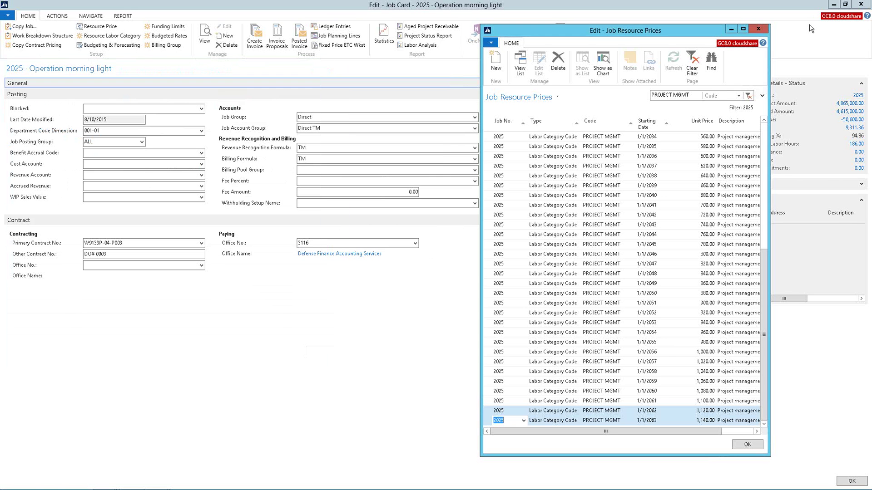
click(766, 29)
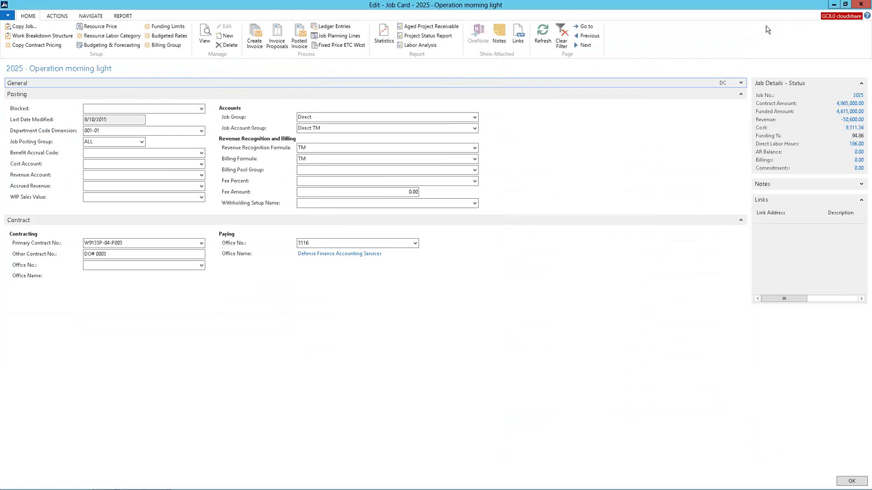
click(862, 5)
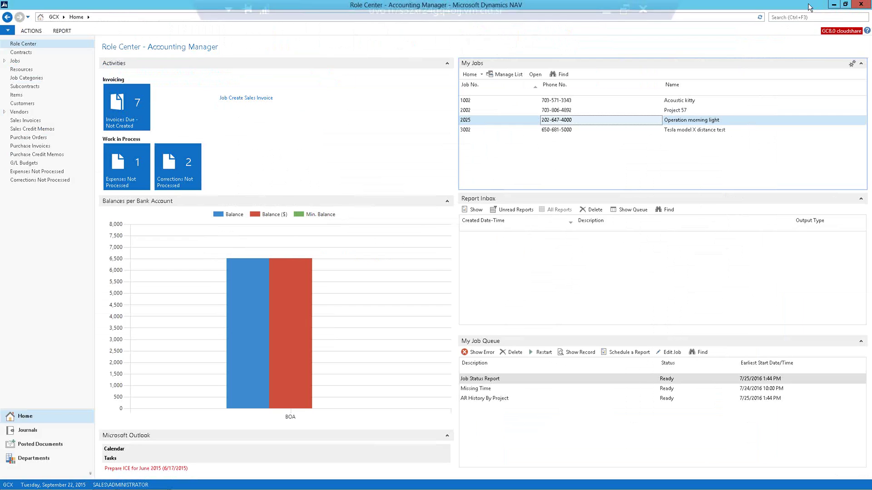
- Switch to the web timesheet in Internet Explorer and check the employee's personal time off balance
mouse_move(571, 3)
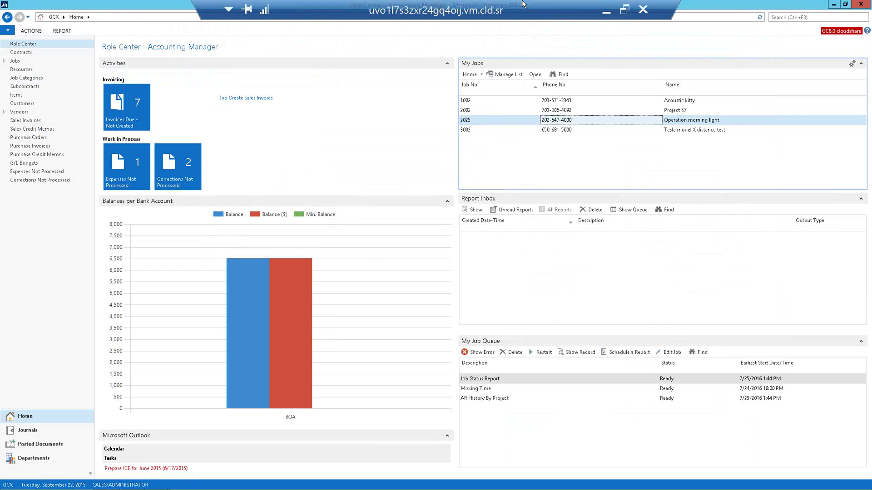
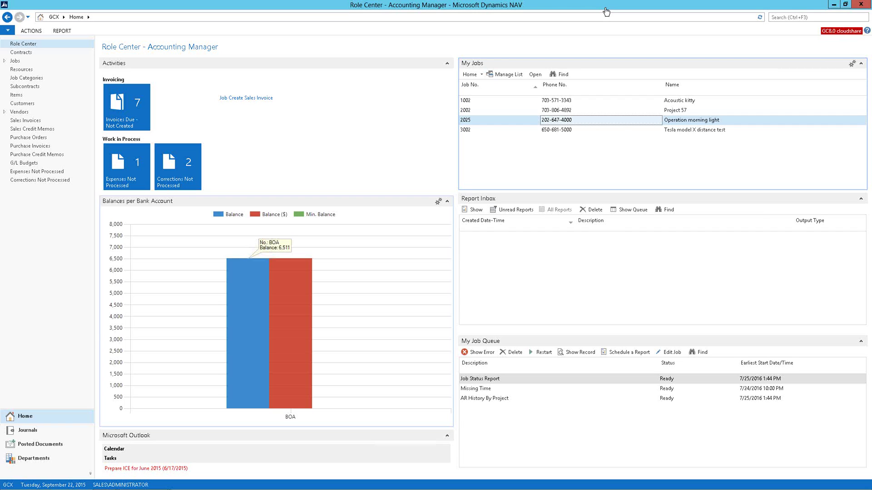
click(831, 8)
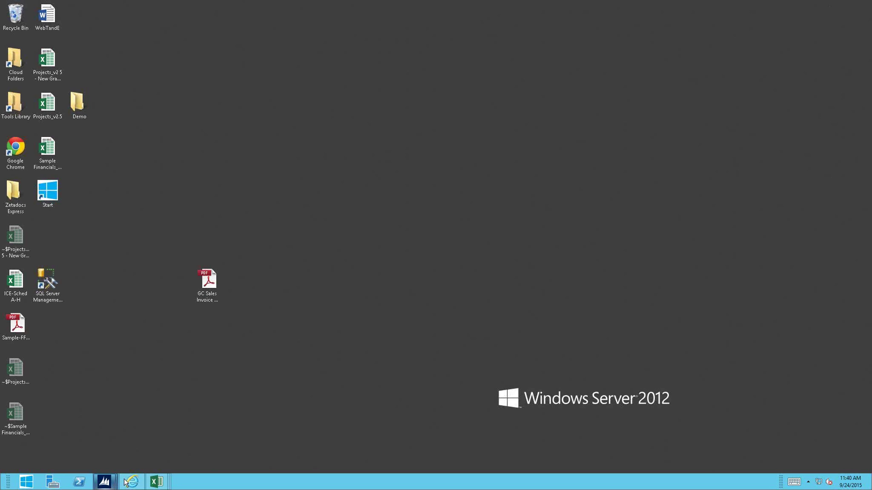
click(126, 482)
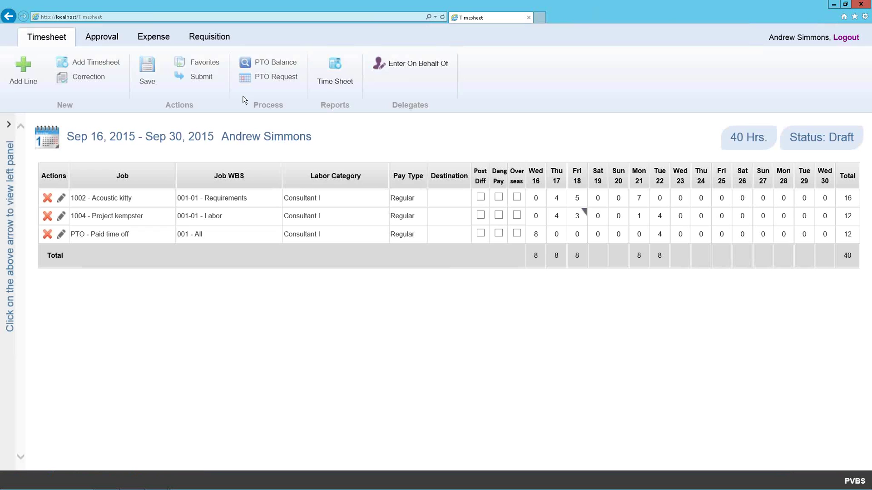
click(263, 65)
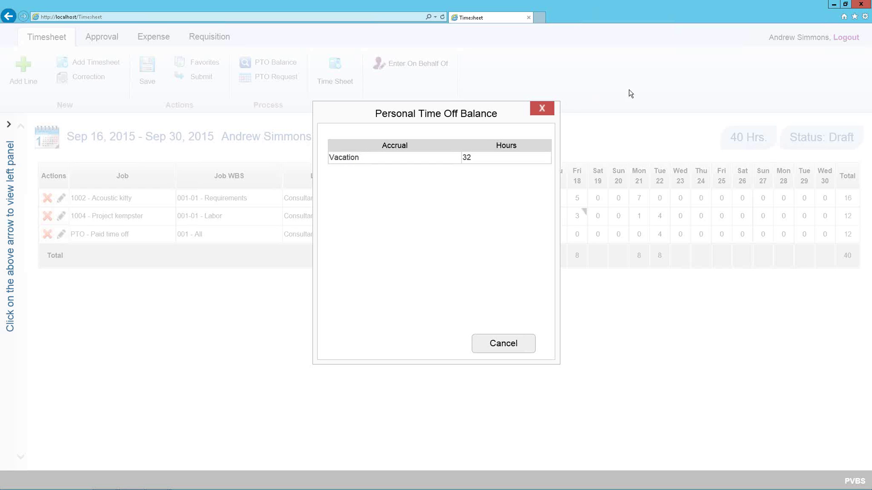
click(545, 110)
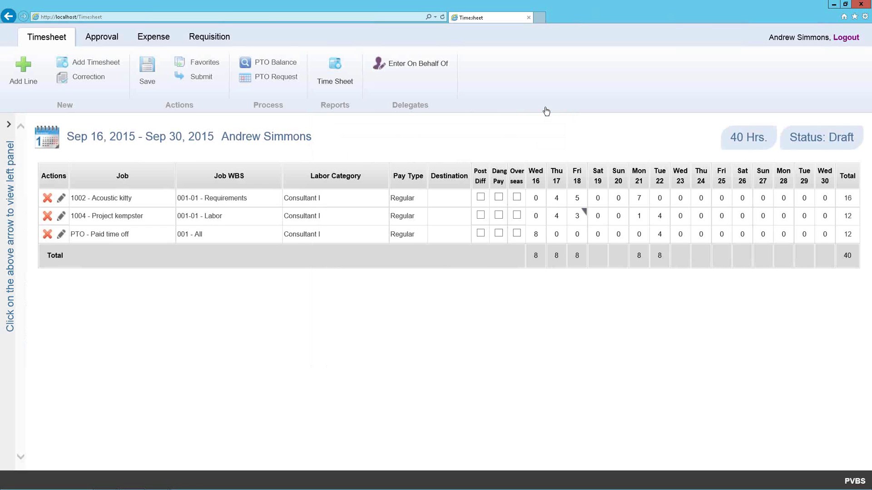
- Fill in a personal time off request from 11-23-2015 to 11-25-2015 and cancel it without saving
click(263, 78)
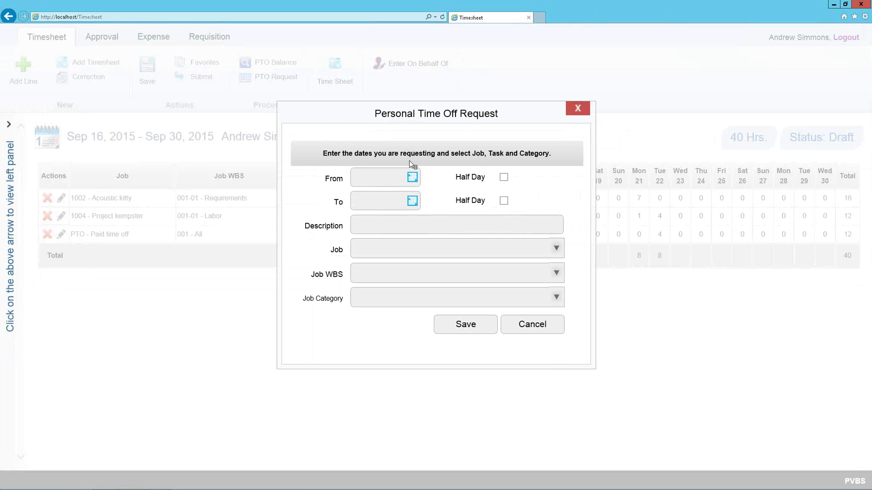
click(411, 178)
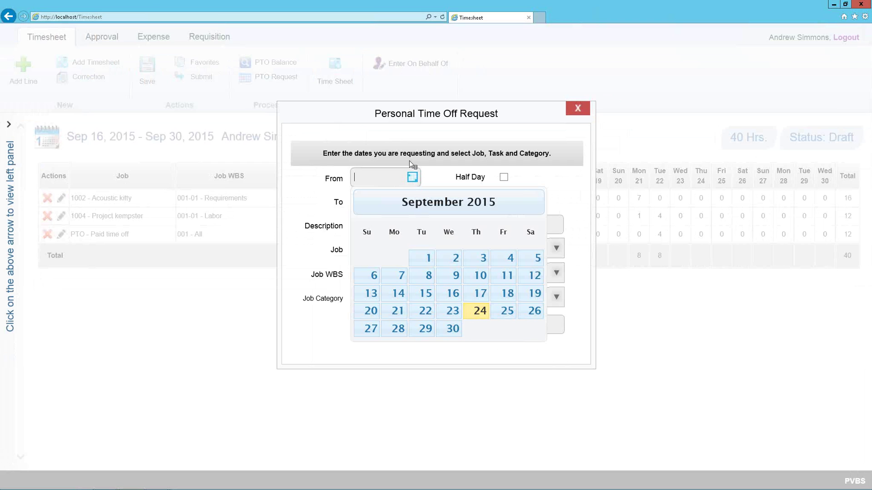
click(535, 206)
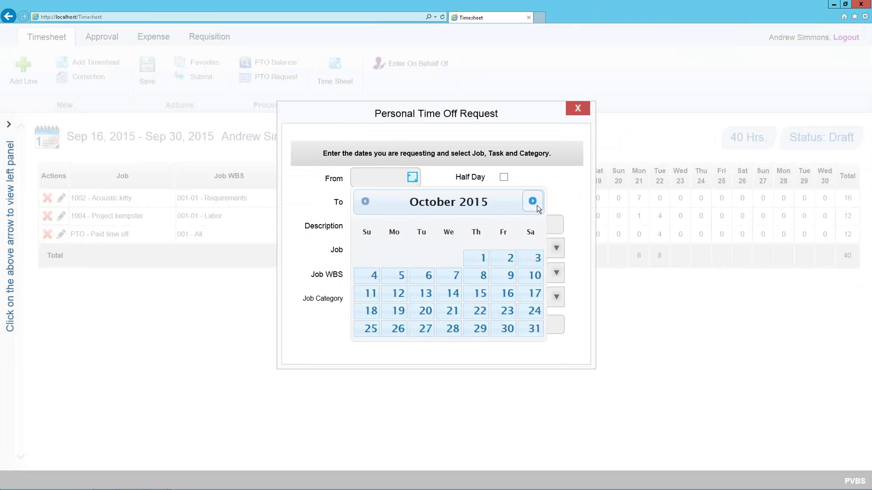
click(534, 203)
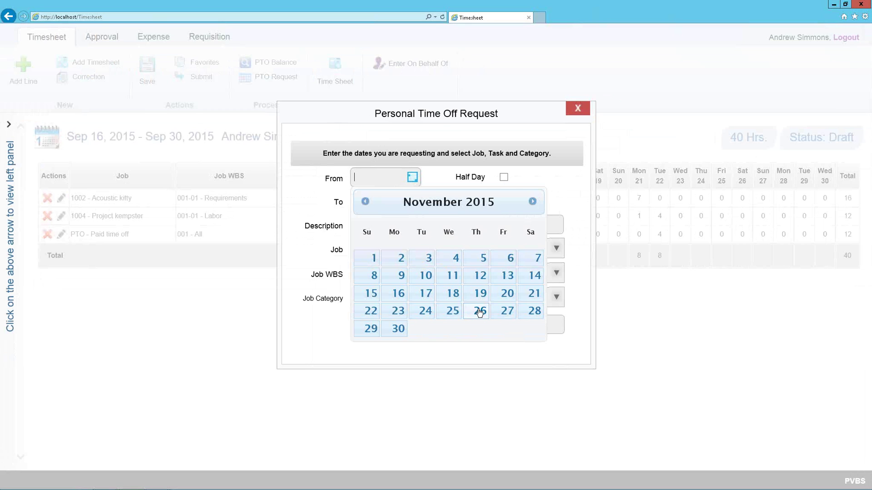
click(398, 313)
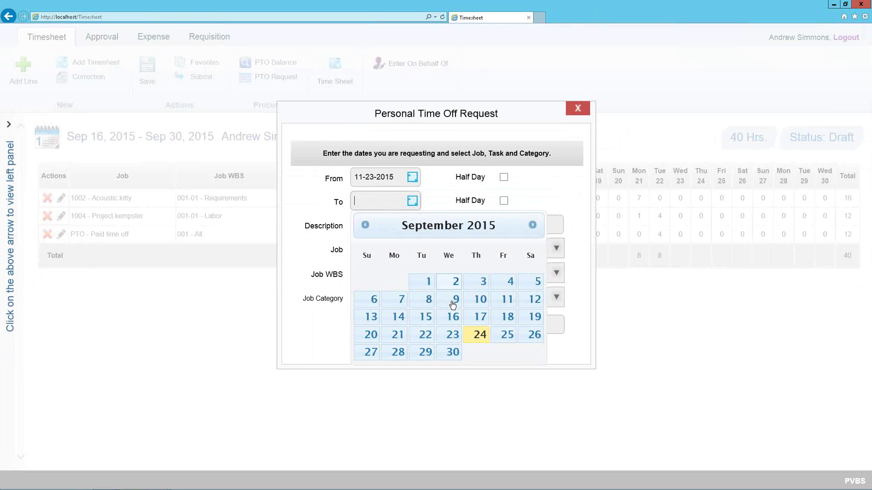
click(451, 335)
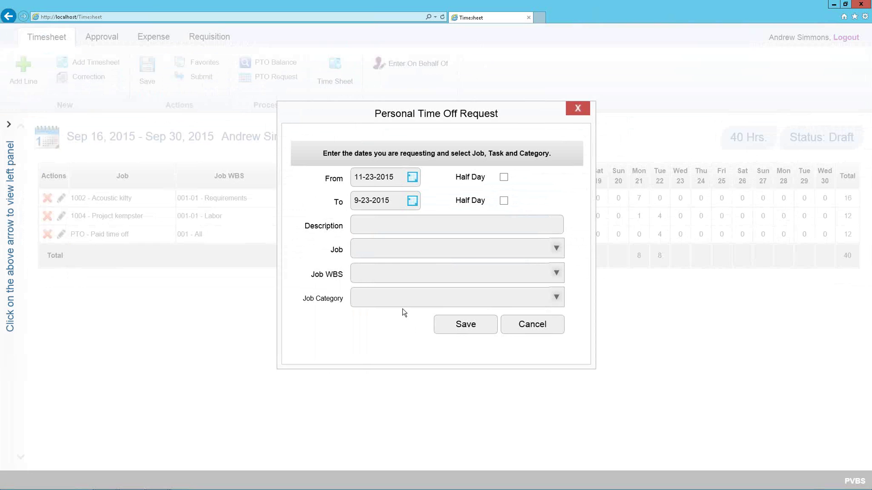
click(420, 203)
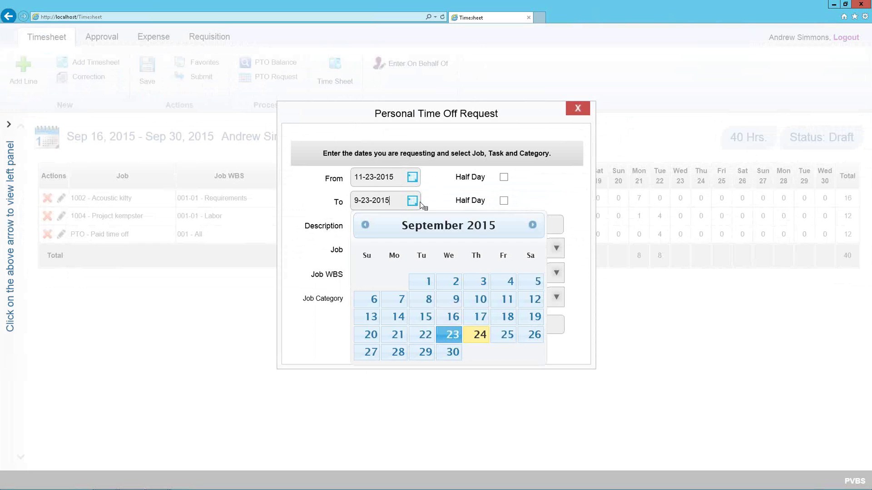
click(533, 225)
click(533, 225)
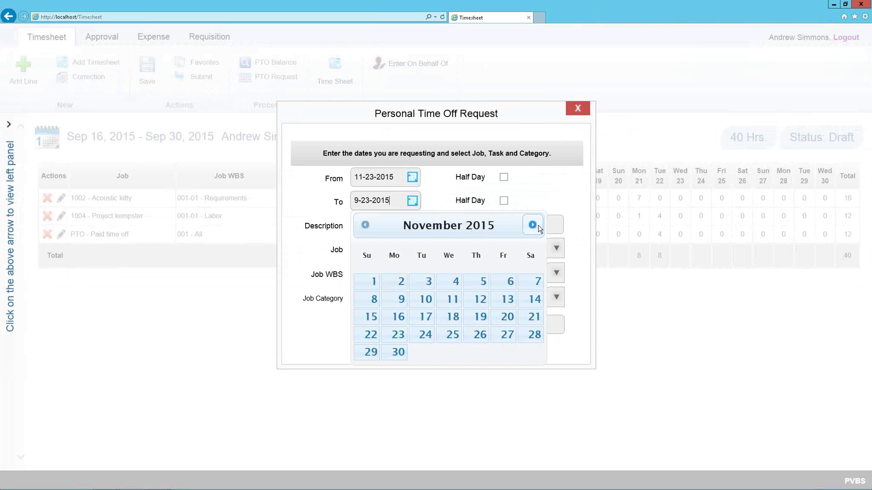
click(465, 327)
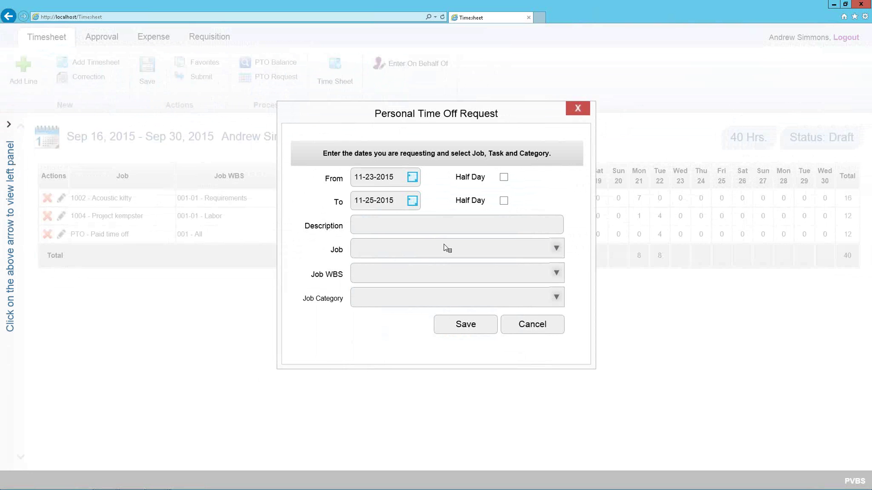
click(520, 317)
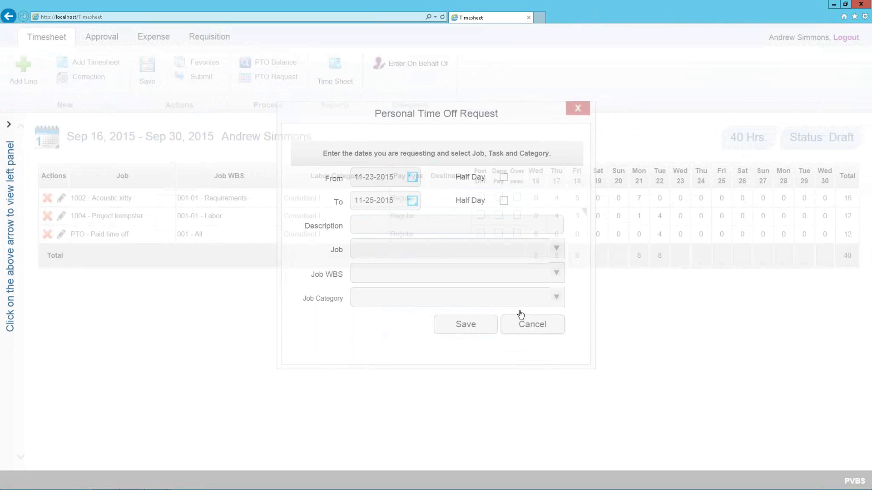
- Review the favorite timesheet lines and close the list without changing it
click(195, 66)
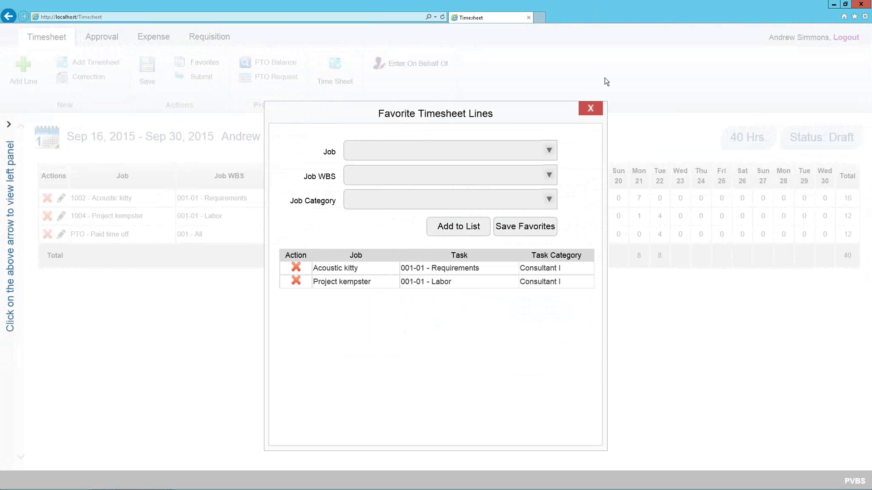
click(591, 108)
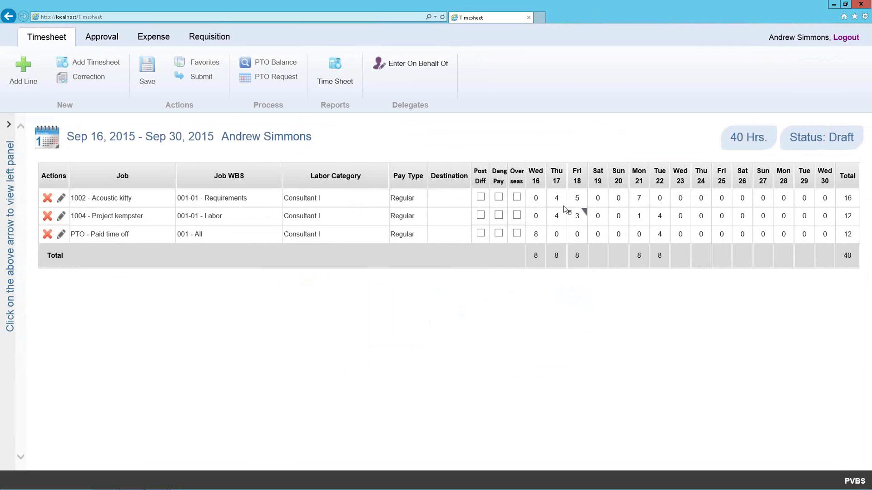
- Enter 8 hours for Wednesday 23 on the 1002 - Acoustic kitty timesheet line
right_click(680, 202)
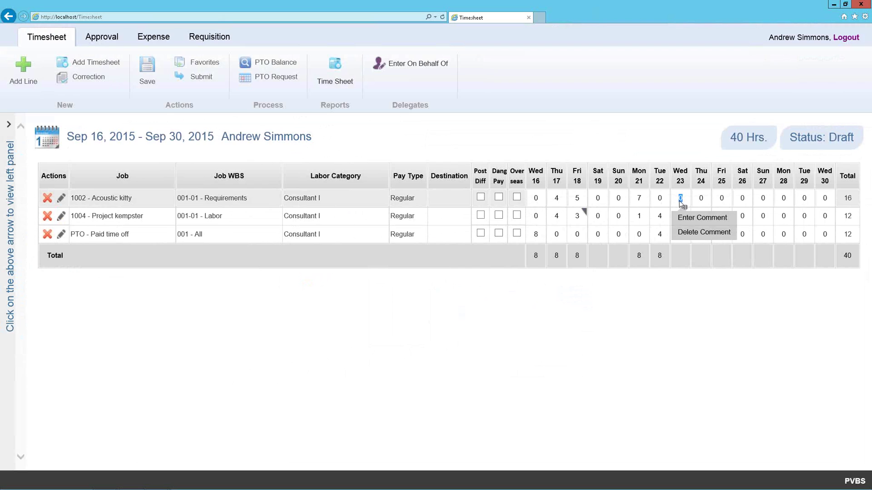
click(680, 202)
text(8)
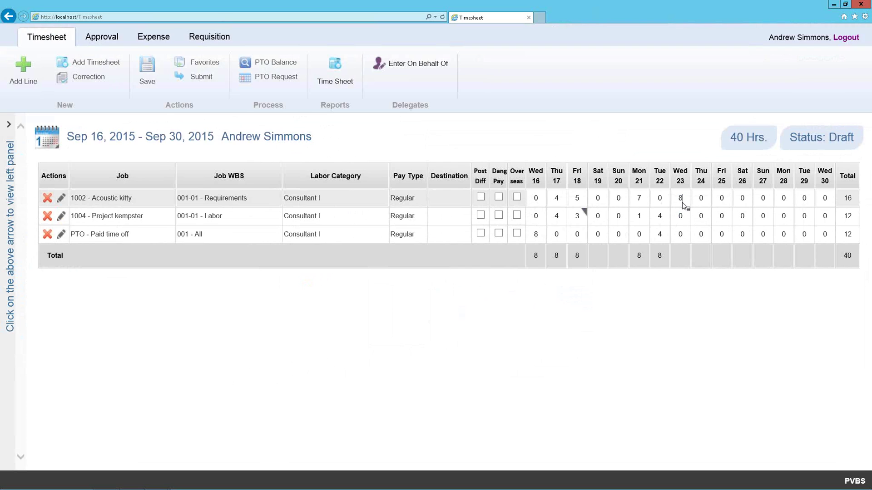
- Add the comment "enter here" to the Wednesday 23 entry of the Acoustic kitty line and save the timesheet
right_click(681, 204)
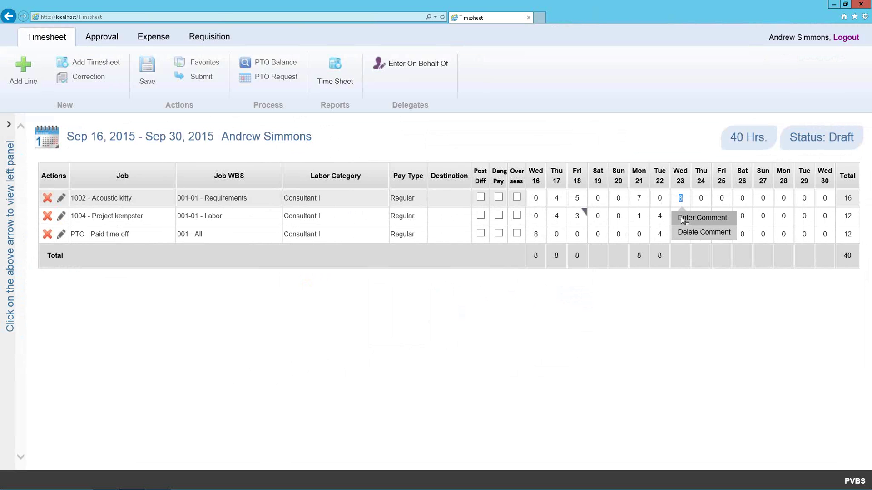
click(685, 217)
click(427, 153)
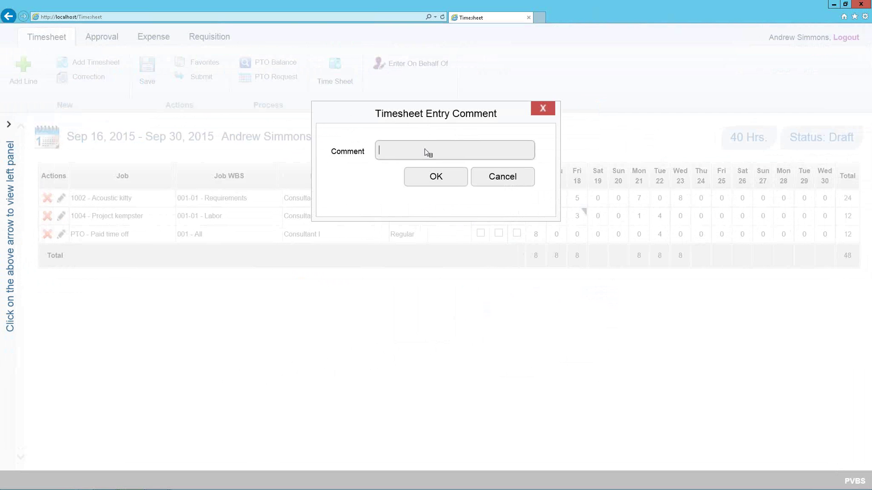
text(enter here)
click(409, 178)
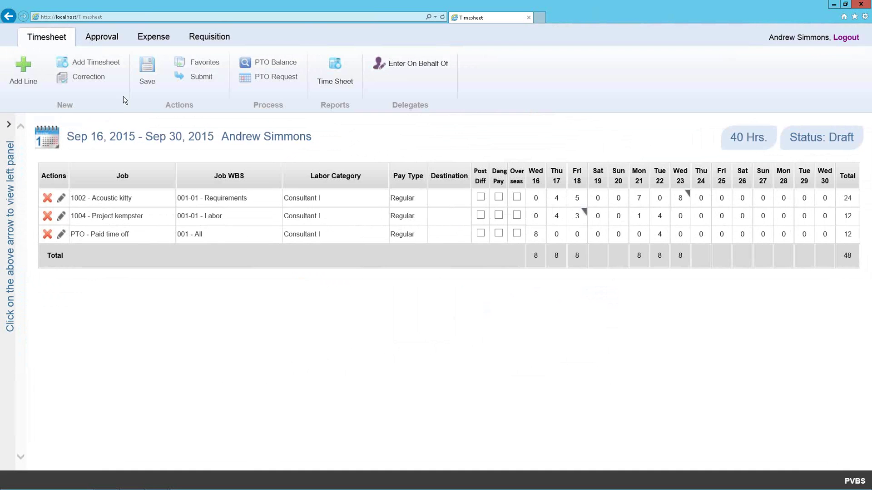
click(152, 75)
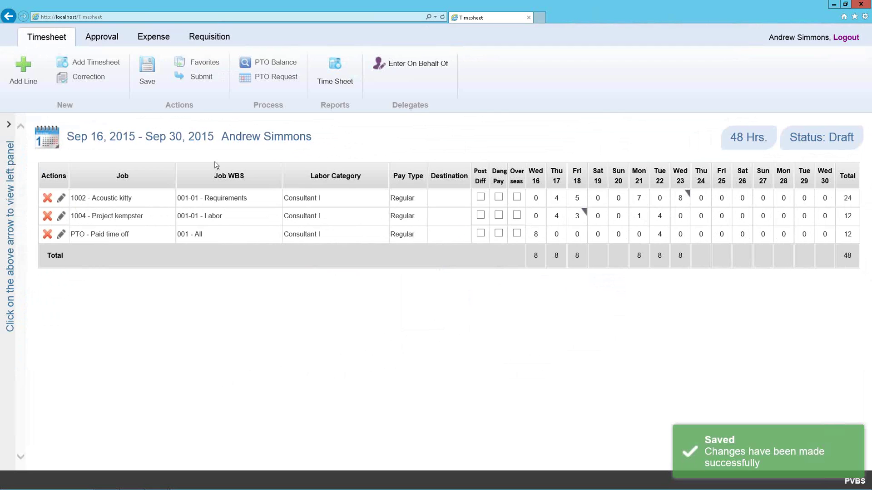
- Bring up the submission certification for the Sep 16 - Sep 30, 2015 timesheet and cancel the submission
click(197, 82)
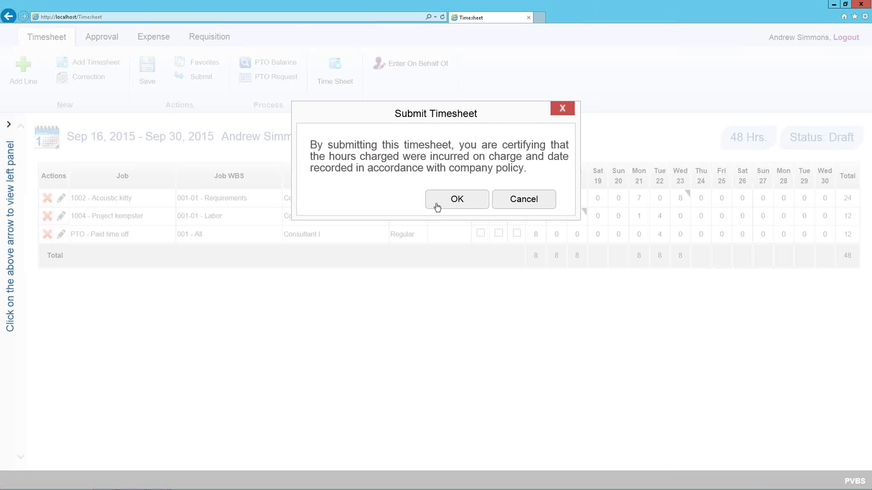
click(539, 202)
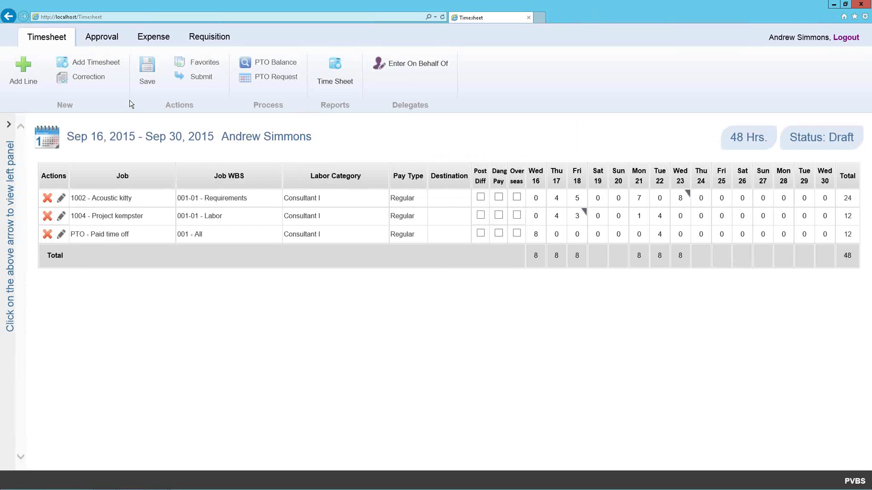
- Start a new expense report with start date 9-18-2015 and end date 9-23-2015
click(142, 40)
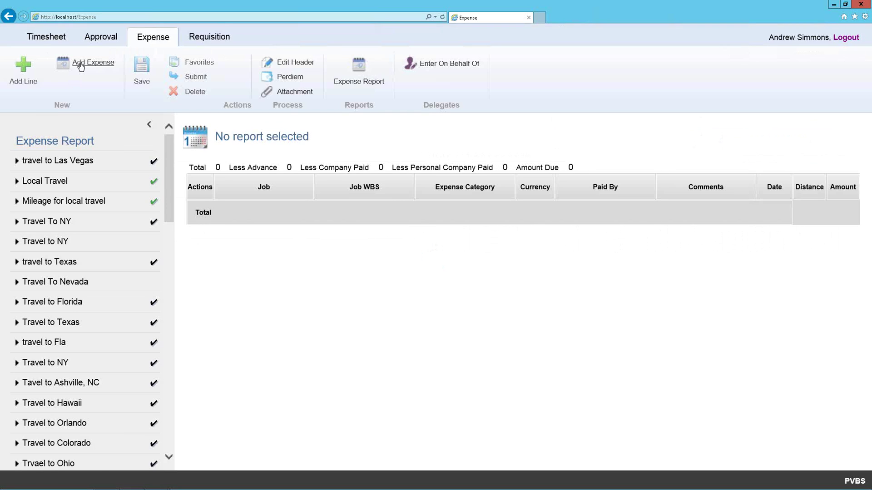
click(81, 65)
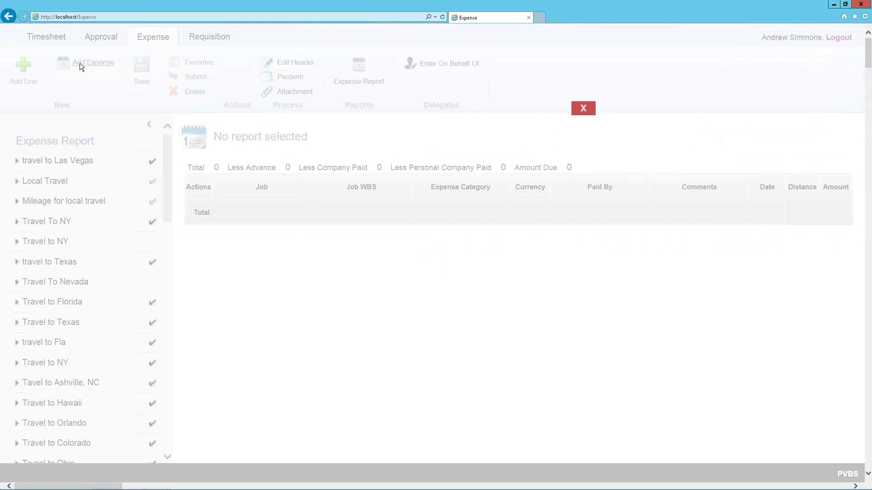
click(443, 151)
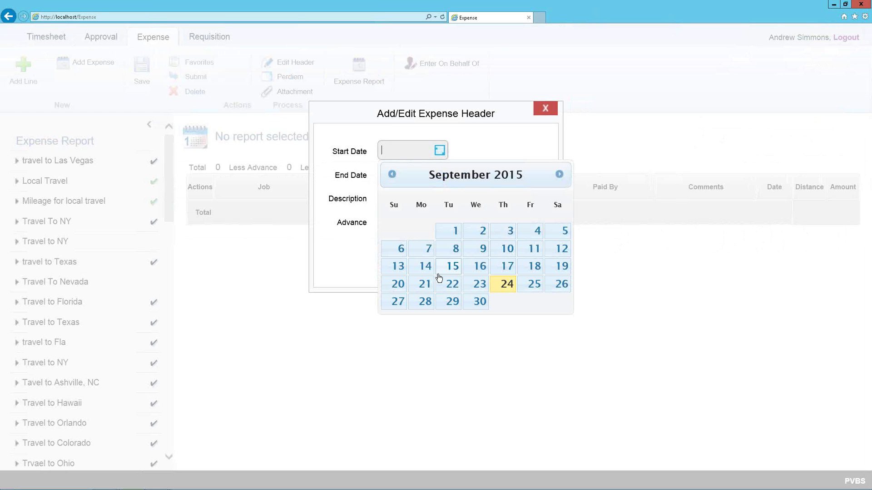
click(530, 274)
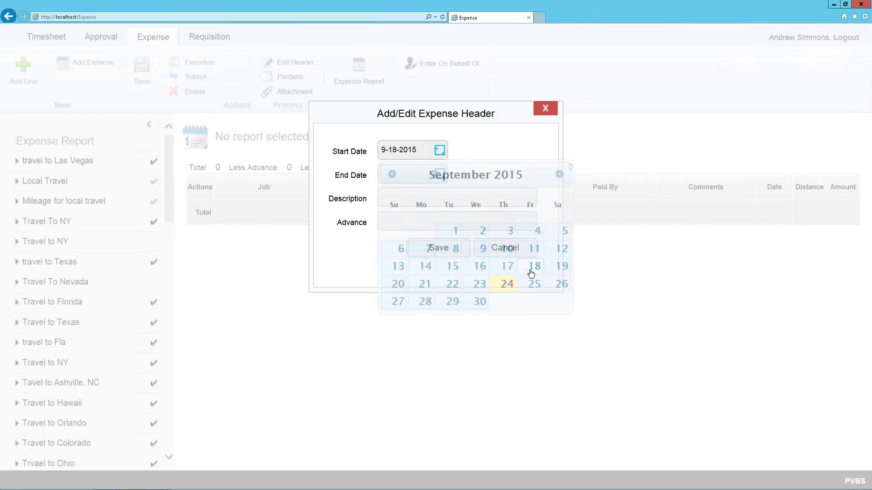
click(436, 176)
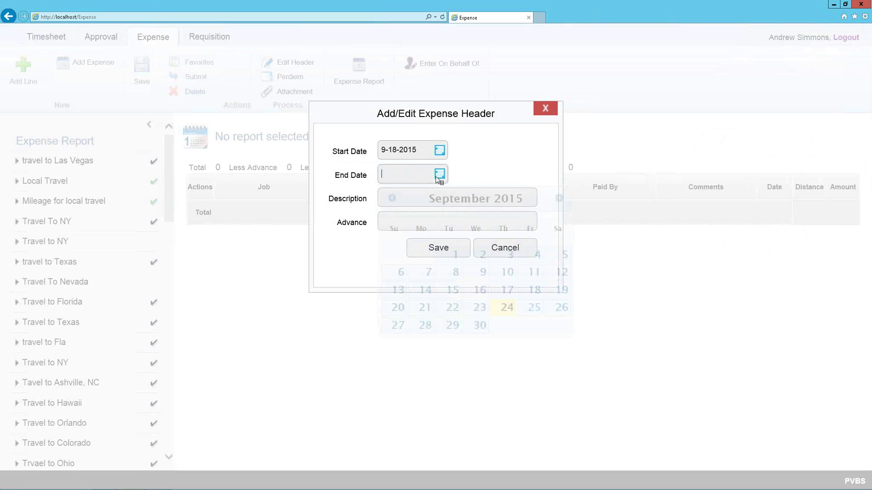
click(479, 311)
- Describe the expense report as "Travel to Austin, Tx", save its header and collapse the report list
click(403, 197)
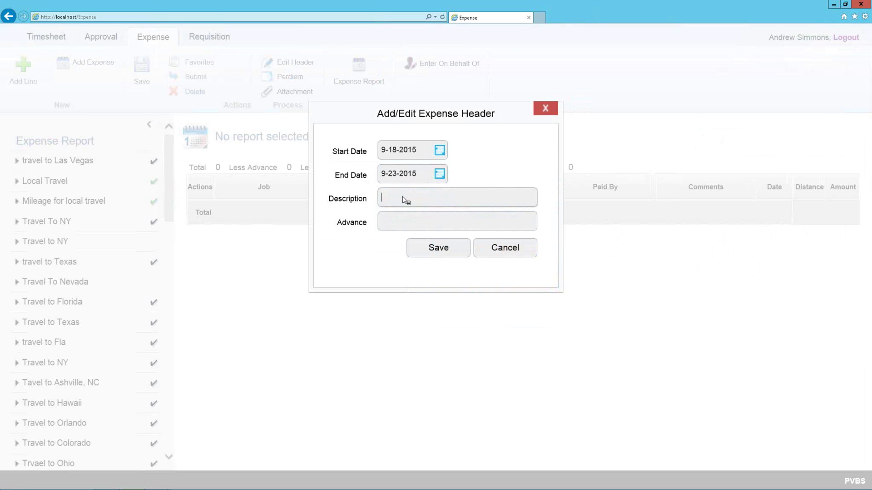
text(TRa)
key(BackSpace)
key(BackSpace)
text(to Austin, Tx)
key(Tab)
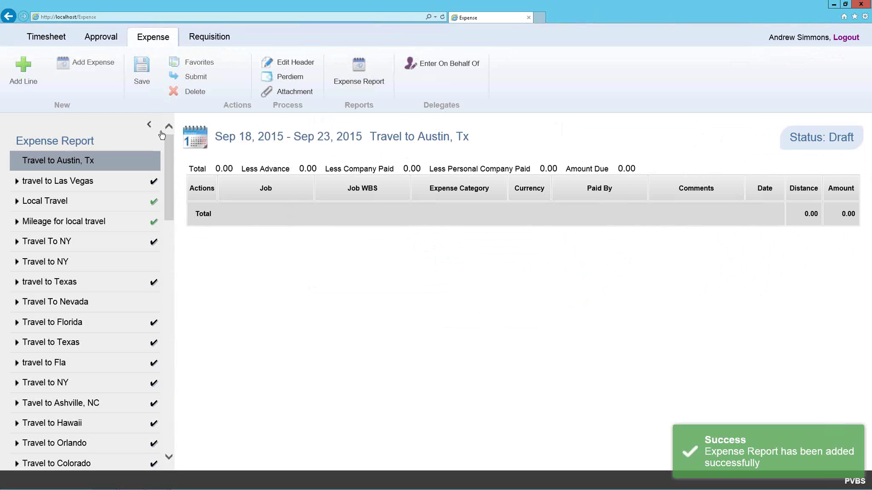
click(149, 124)
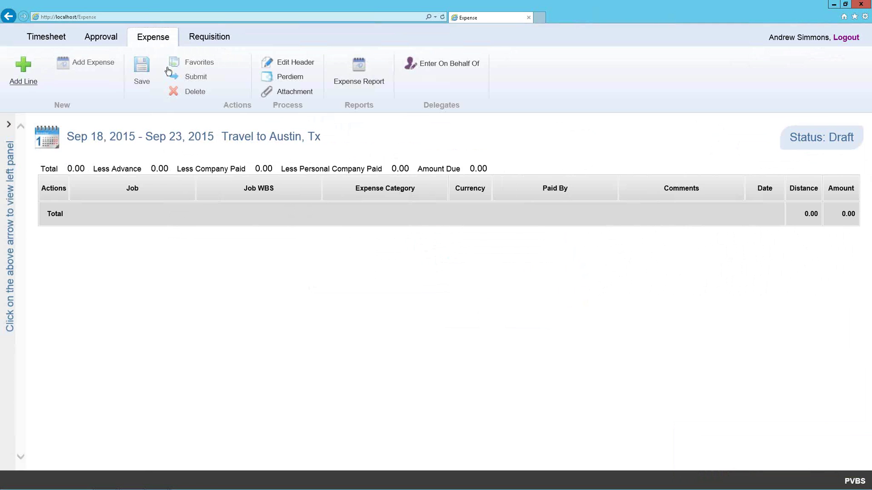
- Start the Perdiem Wizard and set the travel location to state TX, destination AUSTIN, TRAVIS COUNTY
click(282, 78)
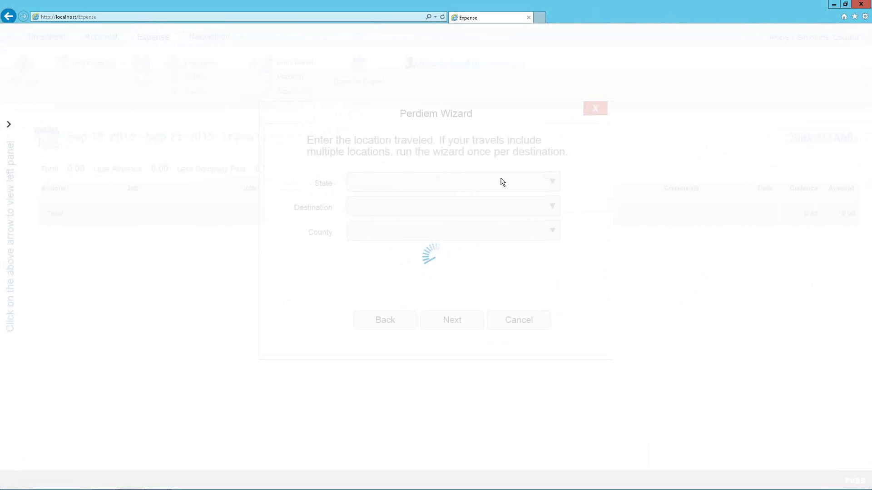
click(453, 189)
text(tx)
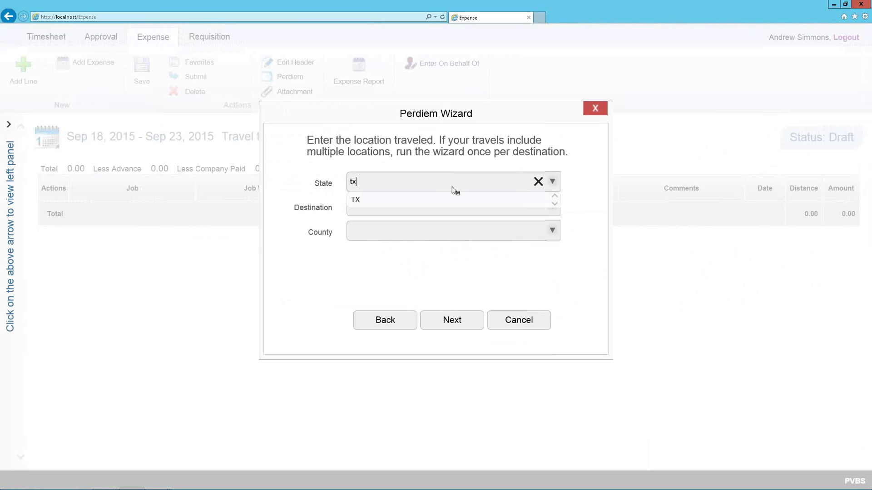
click(380, 201)
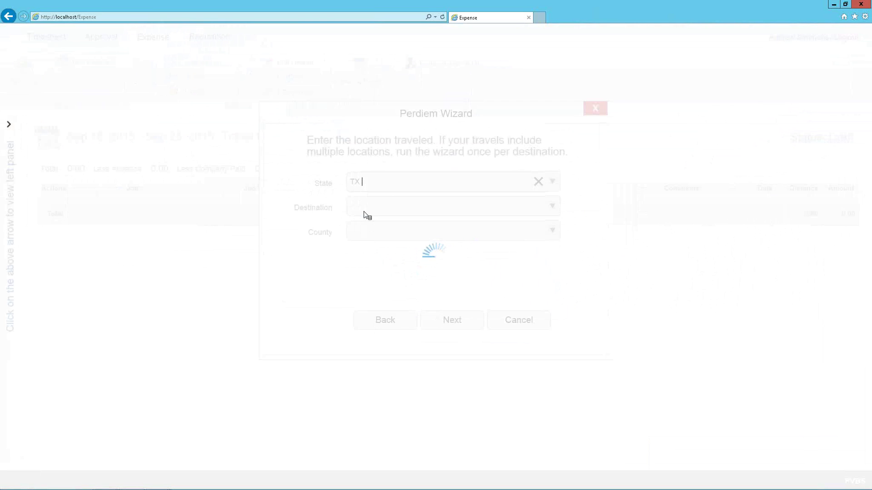
text(aus)
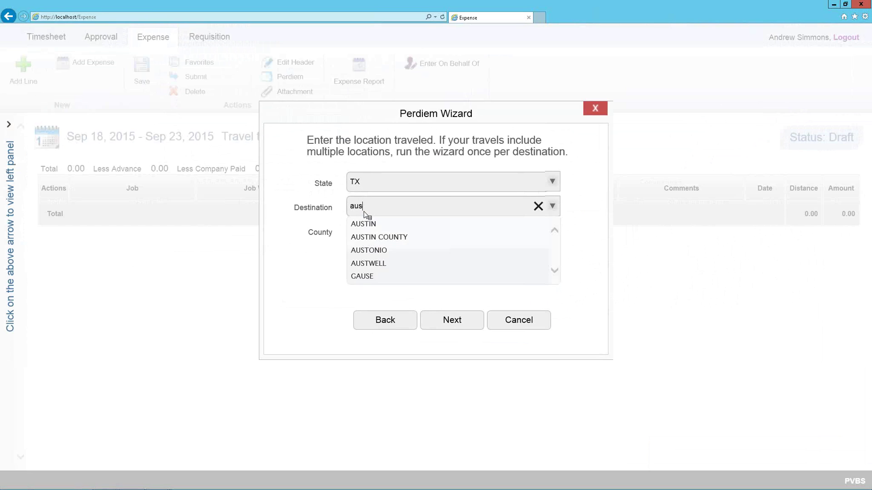
click(366, 225)
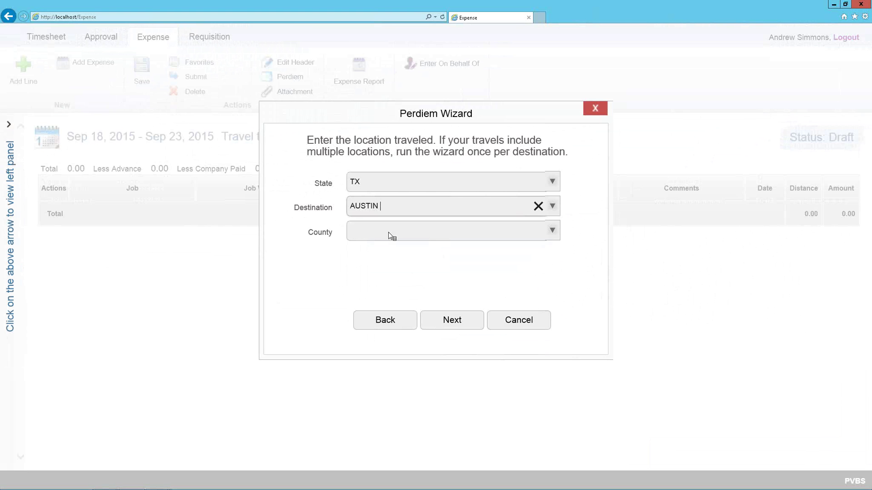
click(552, 231)
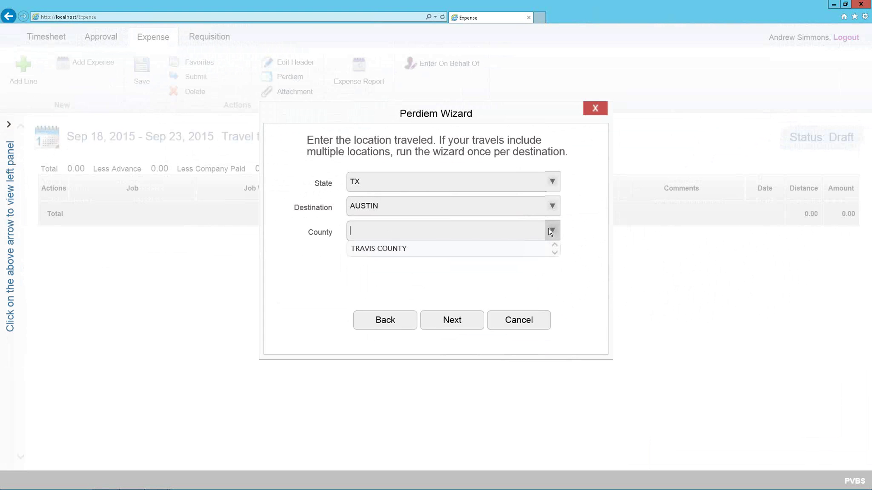
click(393, 249)
click(461, 318)
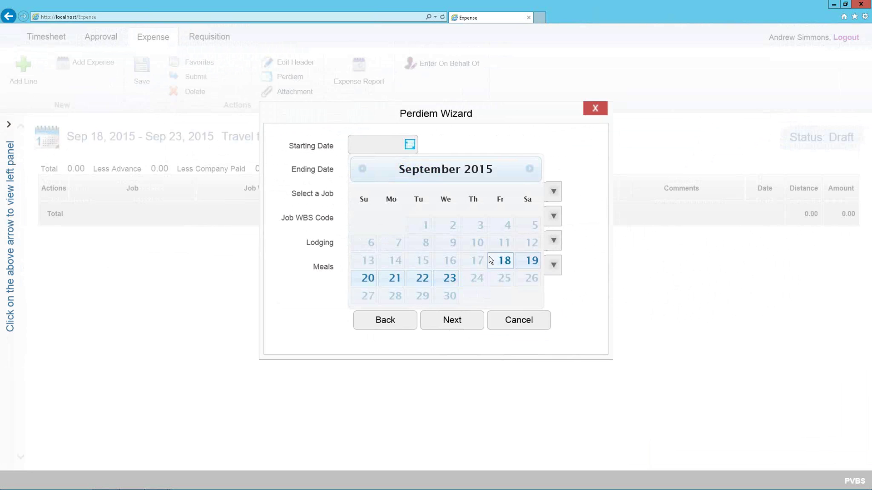
- Set the per diem dates to 9-18-2015 through 9-23-2015, with job 1002 - Acoustic kitty and WBS code 001-04 - Go live
click(497, 260)
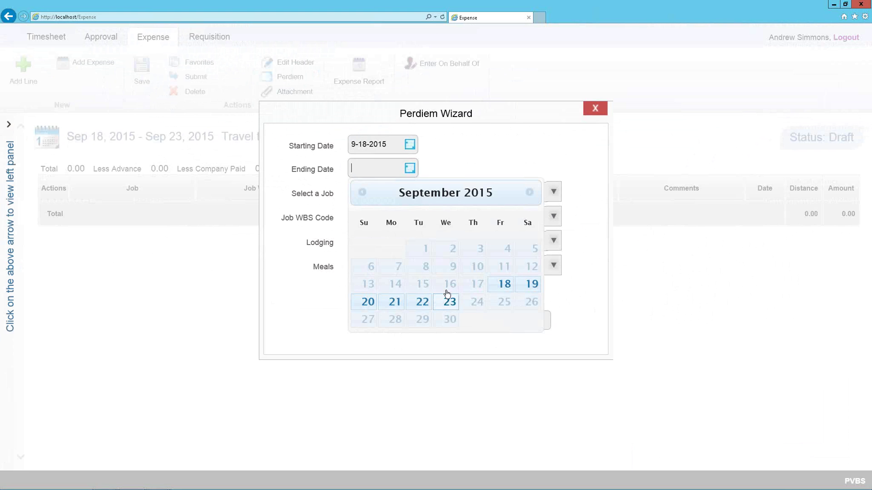
click(447, 294)
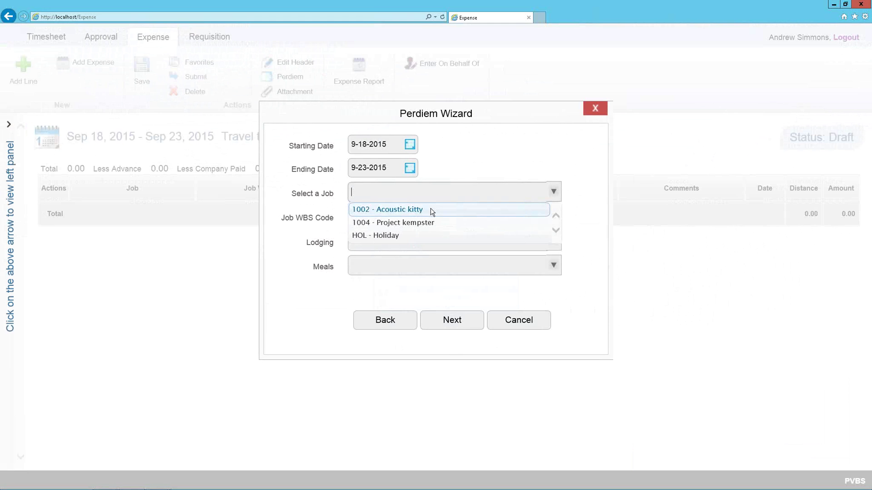
click(429, 209)
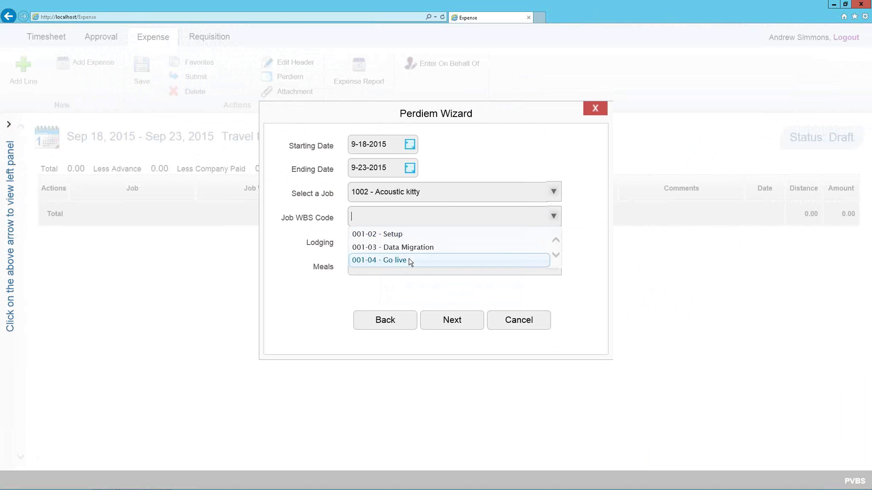
click(410, 261)
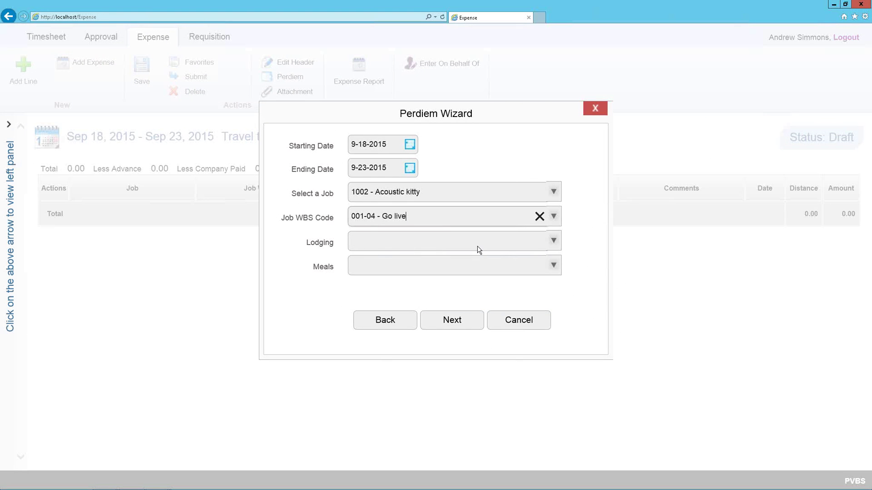
- Assign the Lodging category to lodging and the PerDiem category to meals, and continue to the daily selections
click(554, 241)
text(lod)
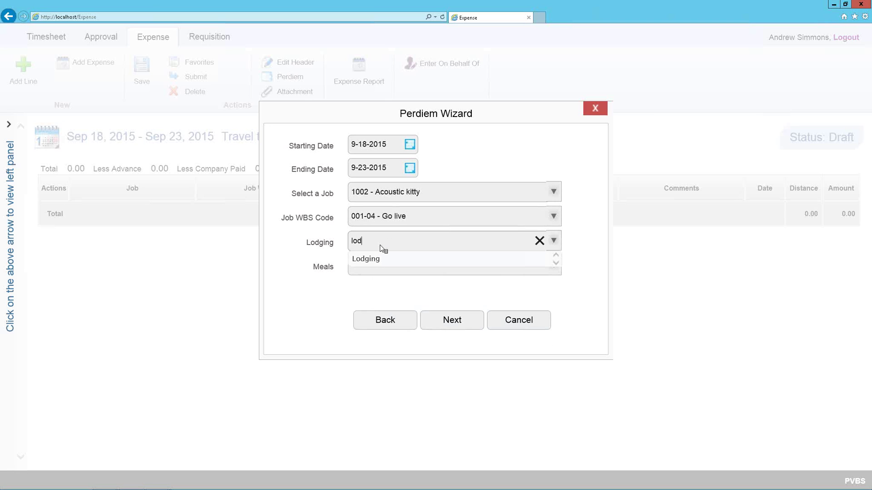
click(373, 257)
click(440, 268)
text(per)
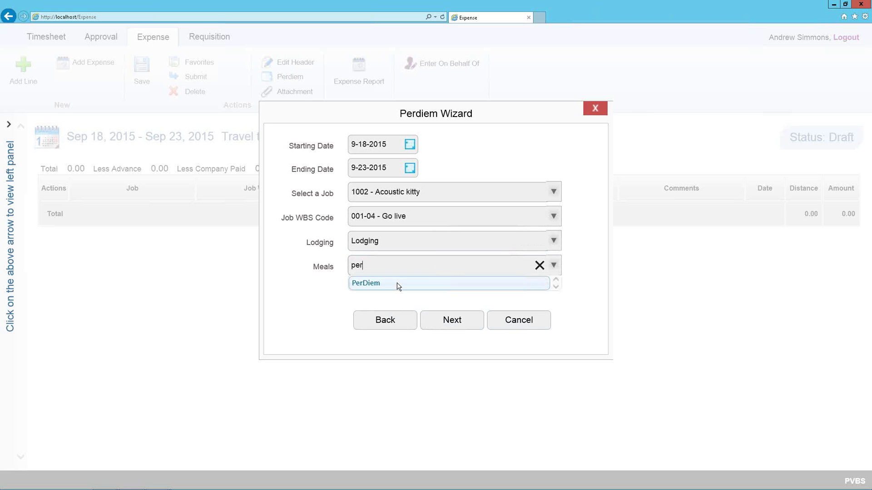
click(398, 284)
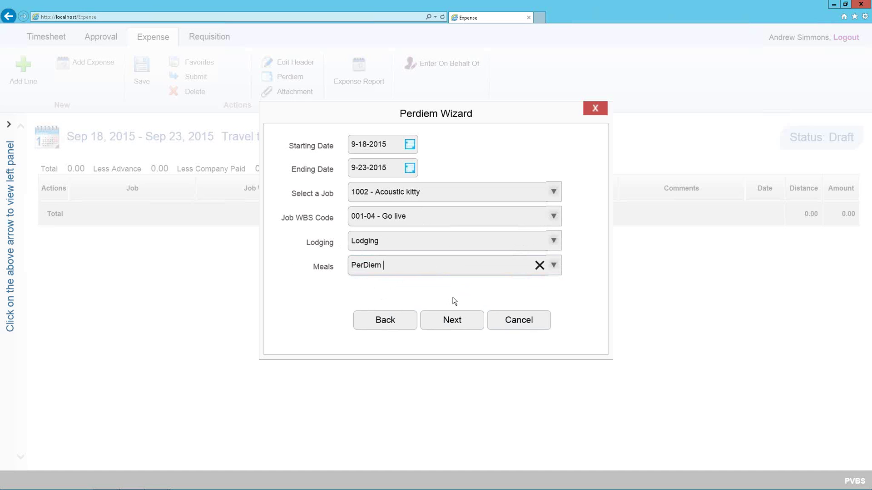
click(452, 317)
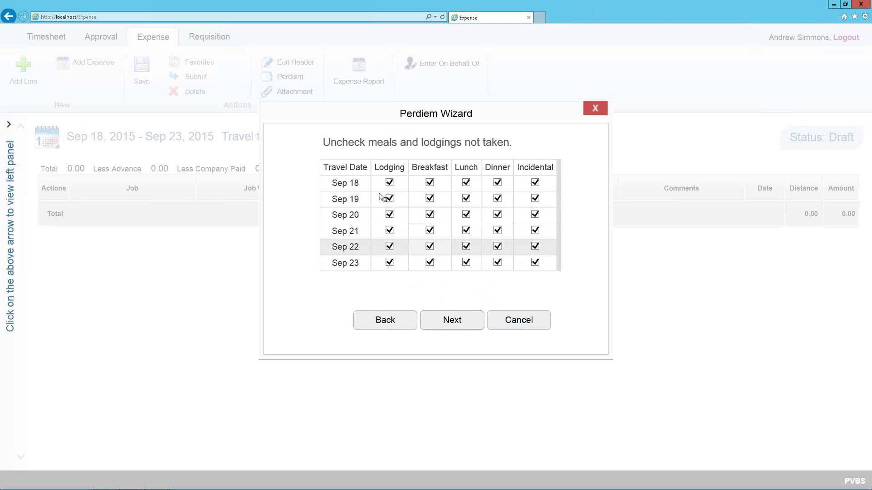
- Keep all meals and lodgings selected, enter 100 for lodging and 10 for lodging tax, and generate the per diem expense lines
click(432, 315)
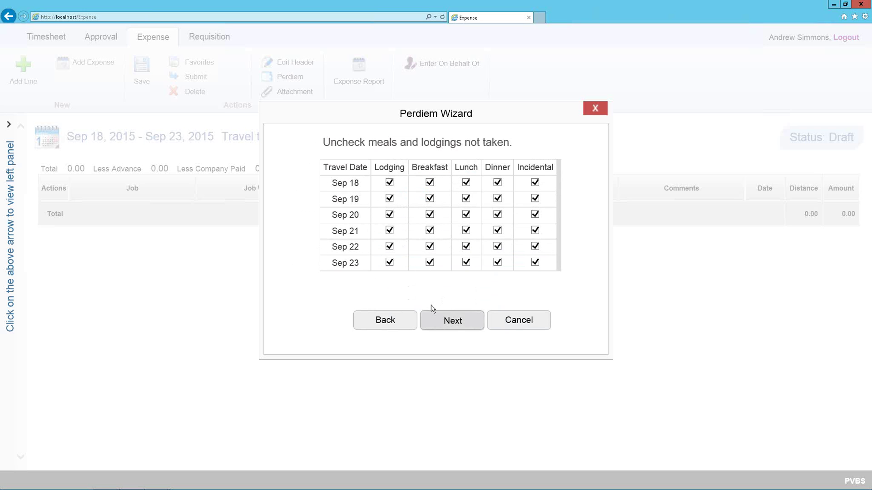
click(382, 164)
text(100)
key(Tab)
text(10)
key(Tab)
click(443, 323)
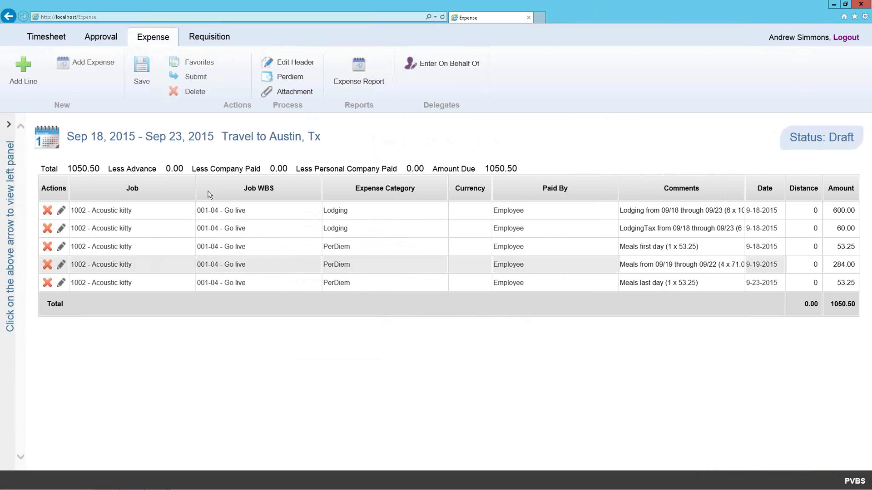
- Bring up the attachment upload for the Travel to Austin expense report and close it without adding a file
click(285, 101)
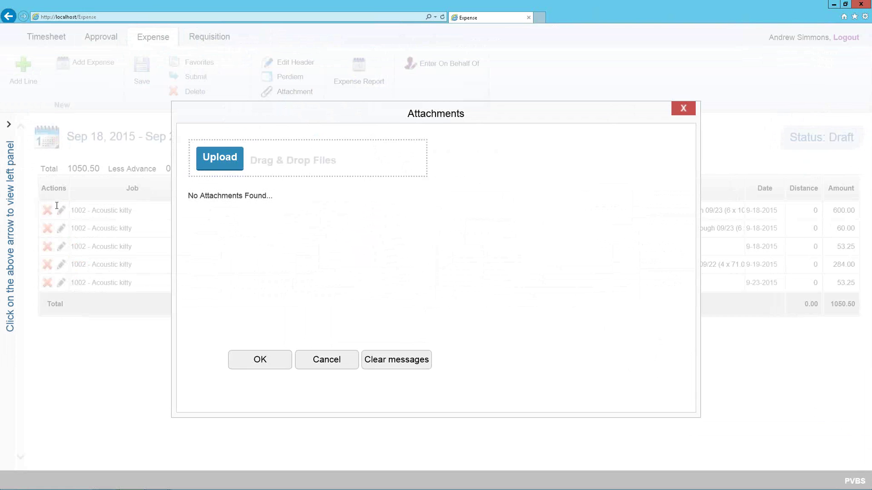
click(222, 156)
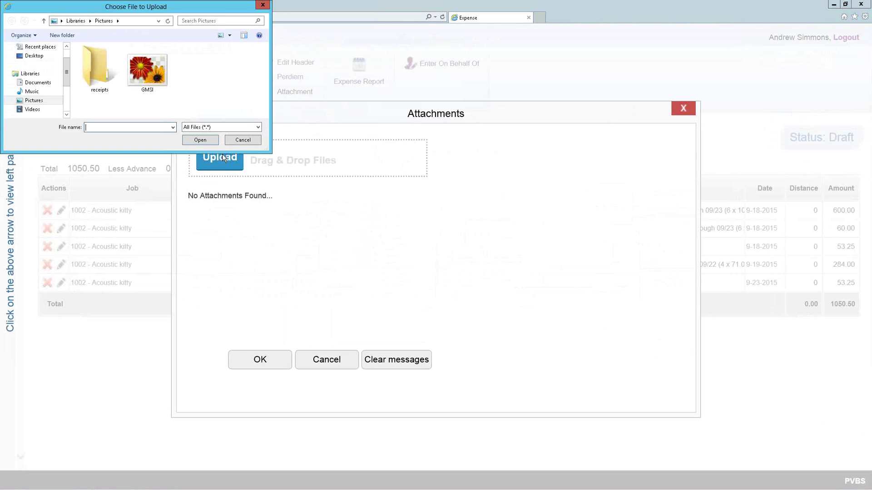
click(239, 141)
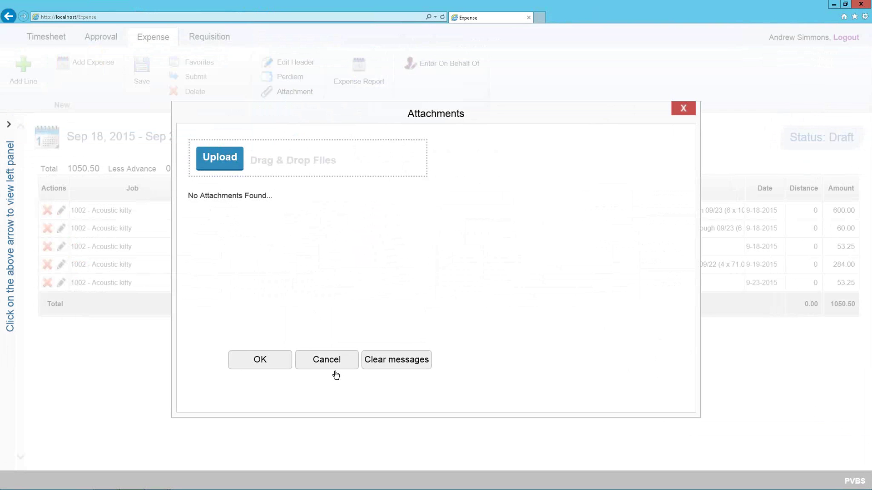
click(325, 361)
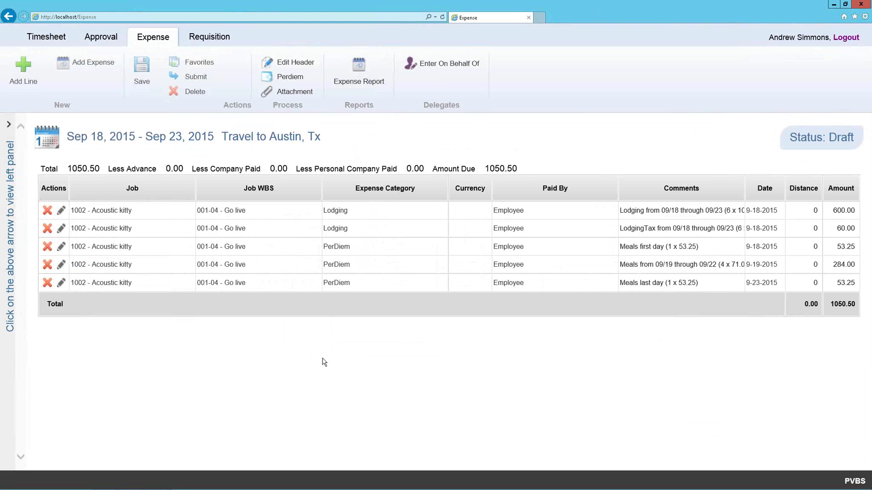
- Save the Travel to Austin, Tx expense report and submit it
click(139, 79)
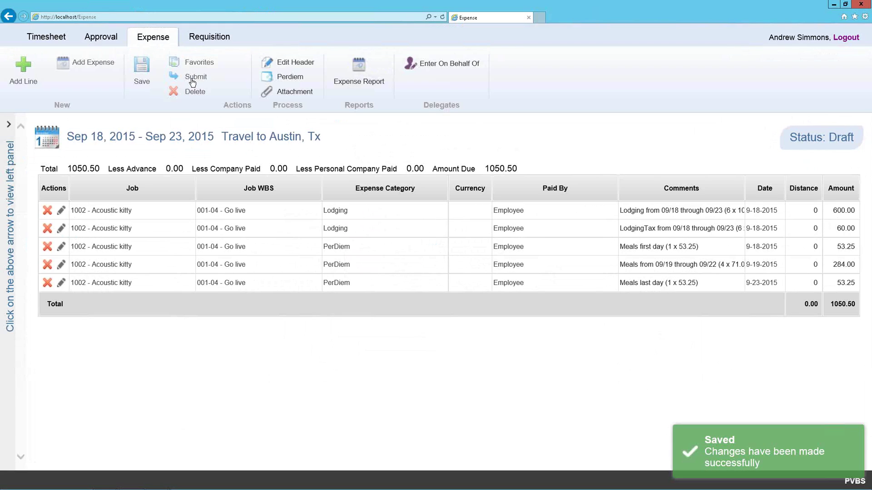
click(196, 78)
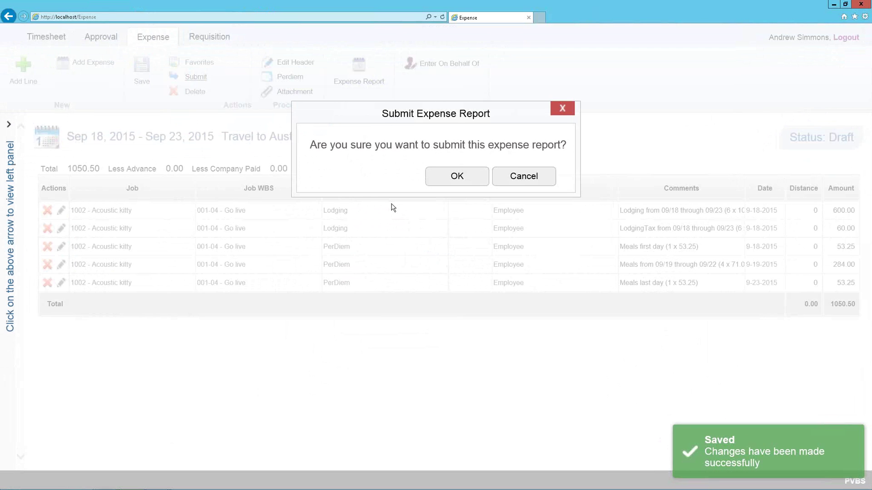
click(474, 181)
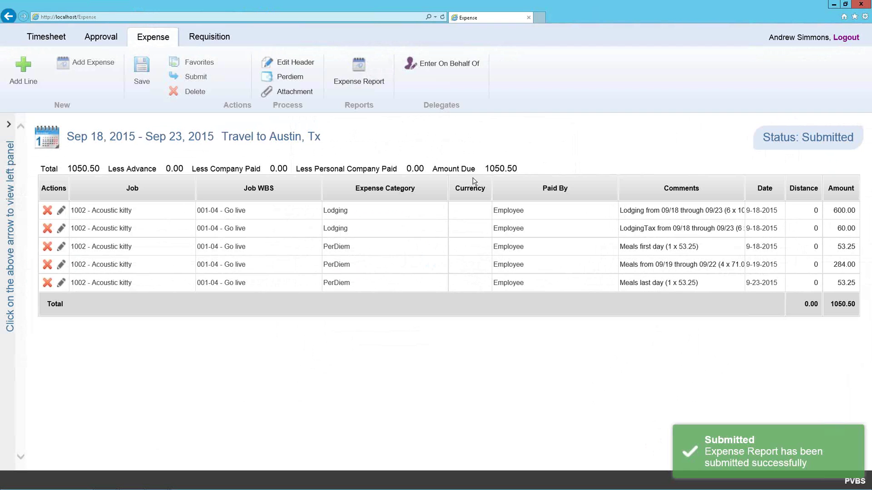
- Minimize the web expense window and switch to the Accounting Manager Role Center in Microsoft Dynamics NAV
click(835, 5)
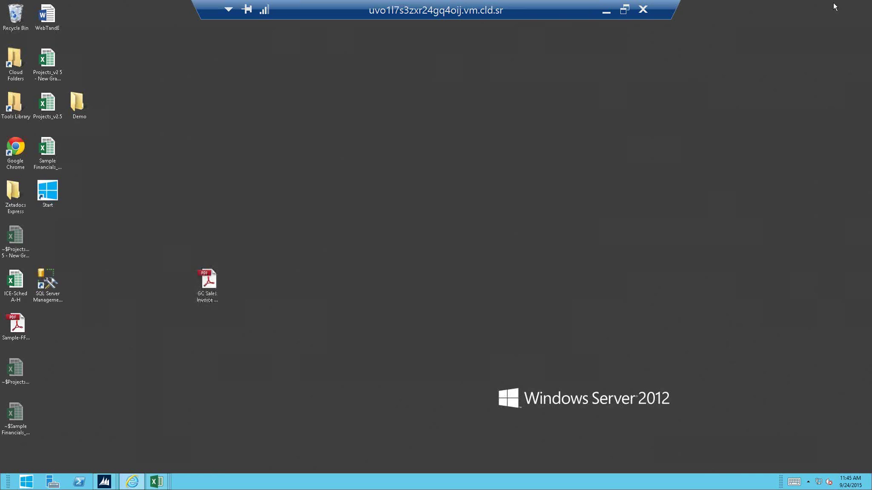
mouse_move(105, 484)
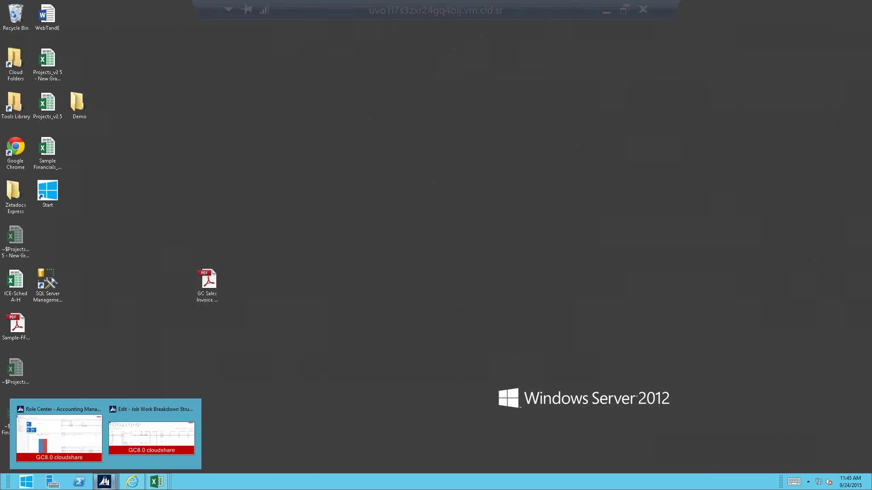
click(59, 434)
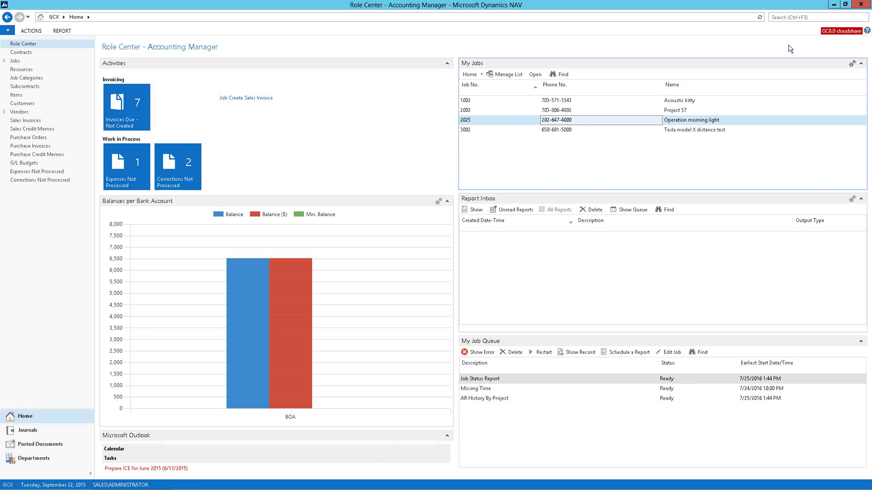
- Find the Expense list under Project Accounting and open the Travel to Austin, Tx expense, number 2093
click(781, 18)
text(expense)
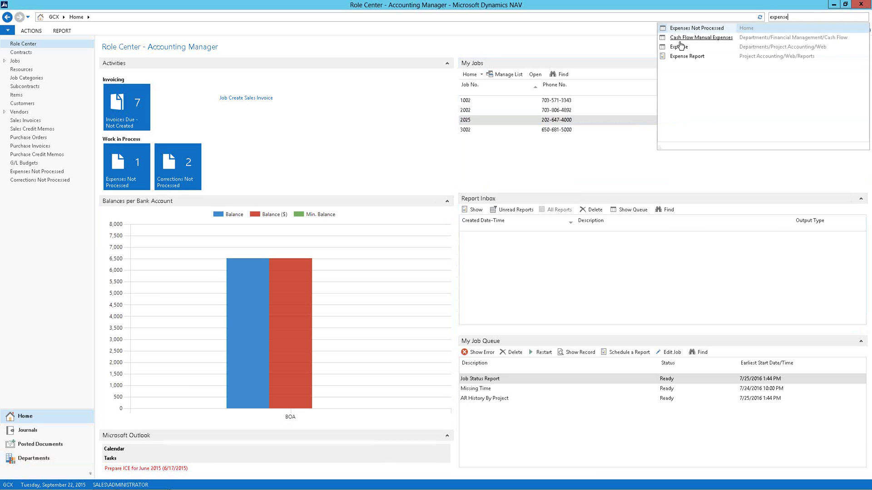
click(678, 47)
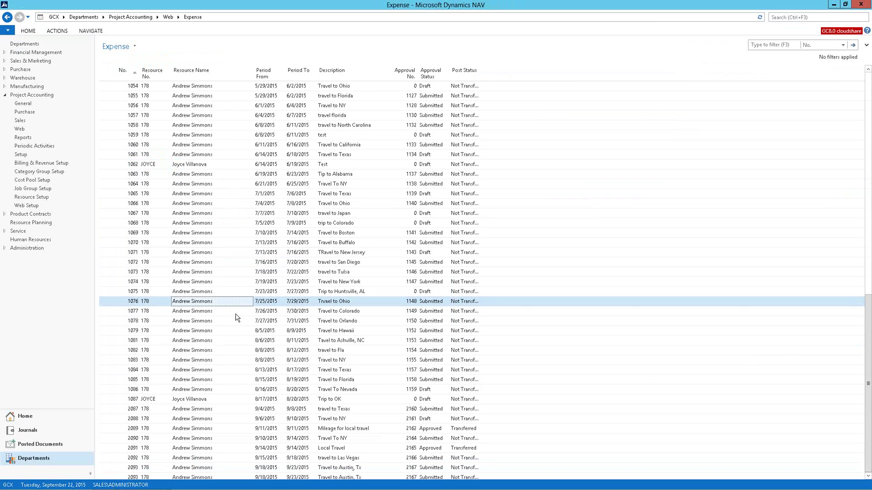
key(Return)
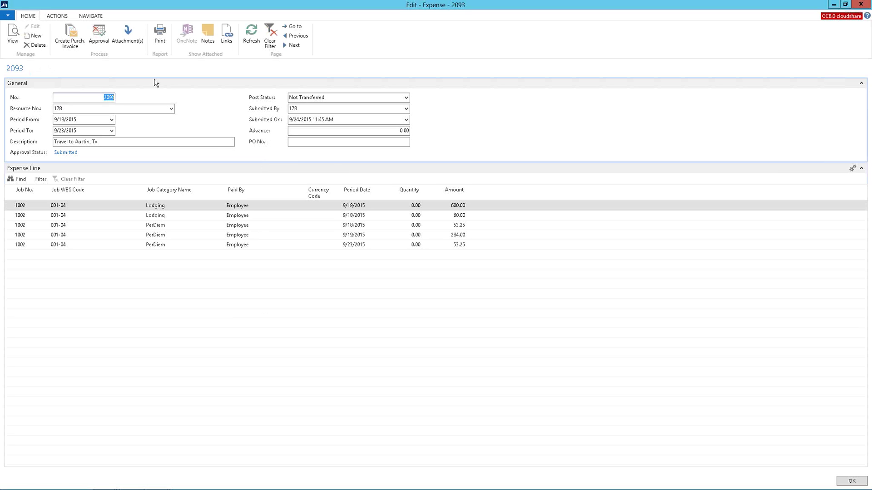
- Review the expense's approval record, including the first approver's status options and status date, and close it without changes
click(100, 37)
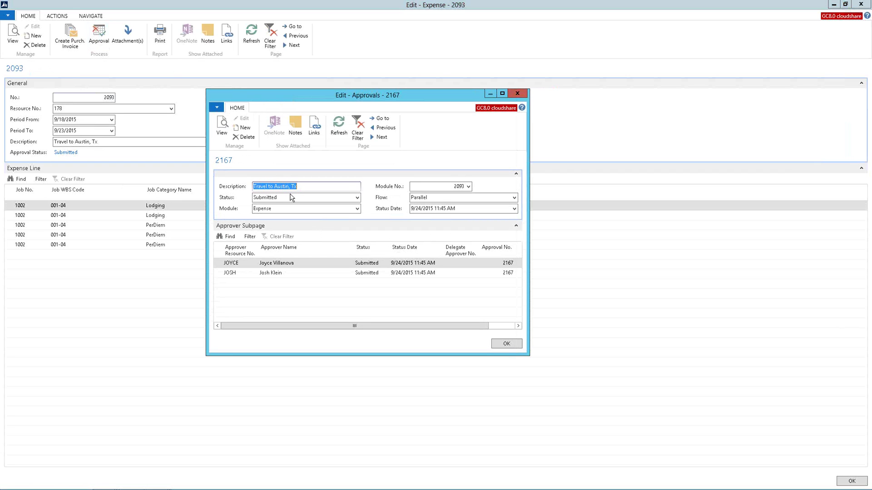
click(384, 264)
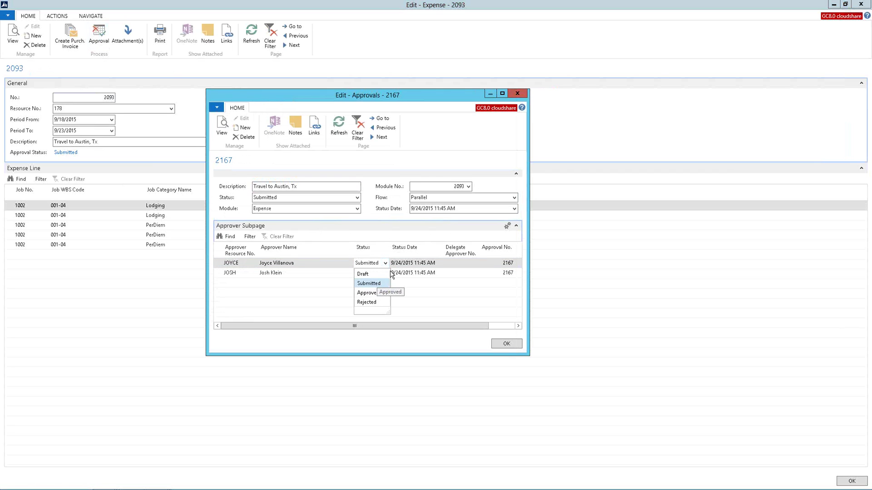
click(409, 269)
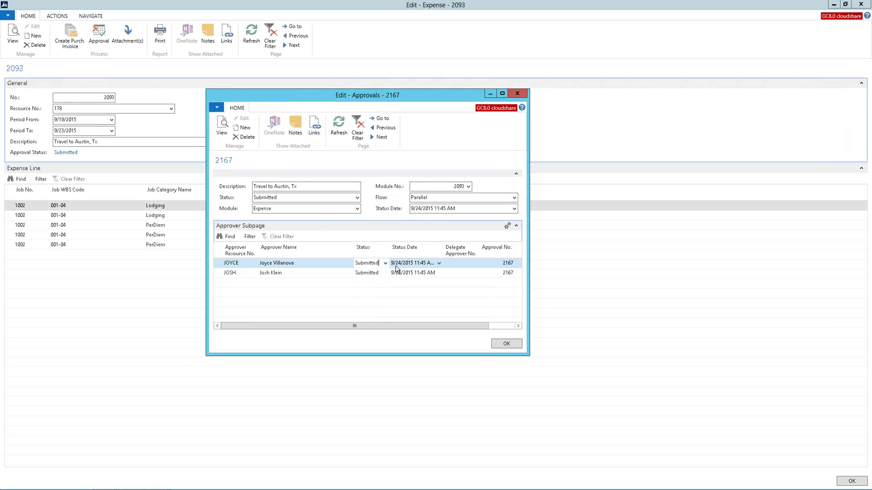
click(439, 263)
click(438, 263)
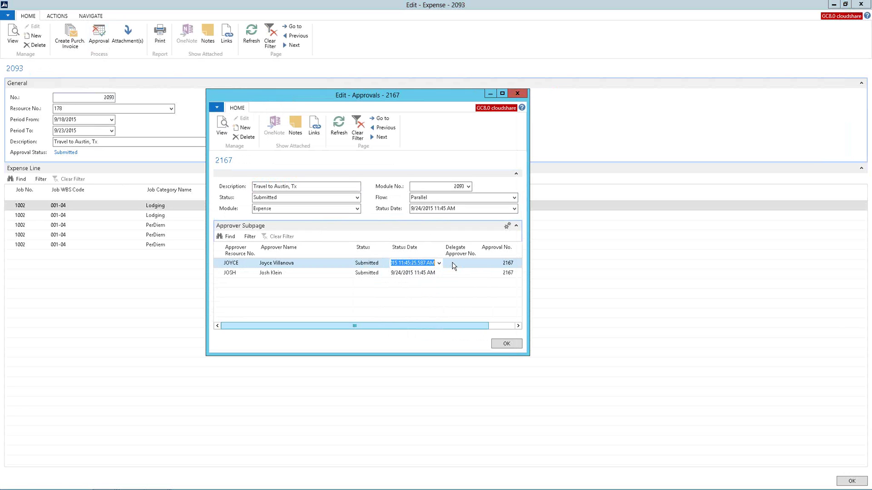
click(516, 93)
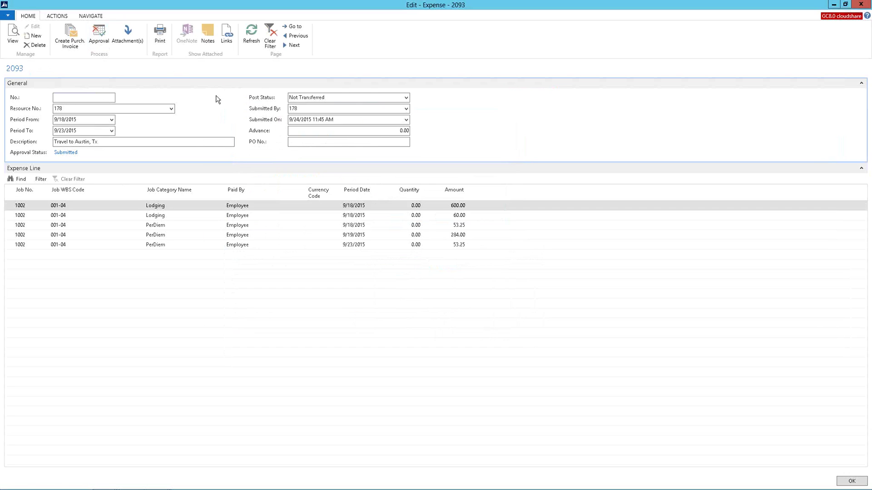
- Check the attachment list of expense 2093 and return to the Expense list
click(123, 39)
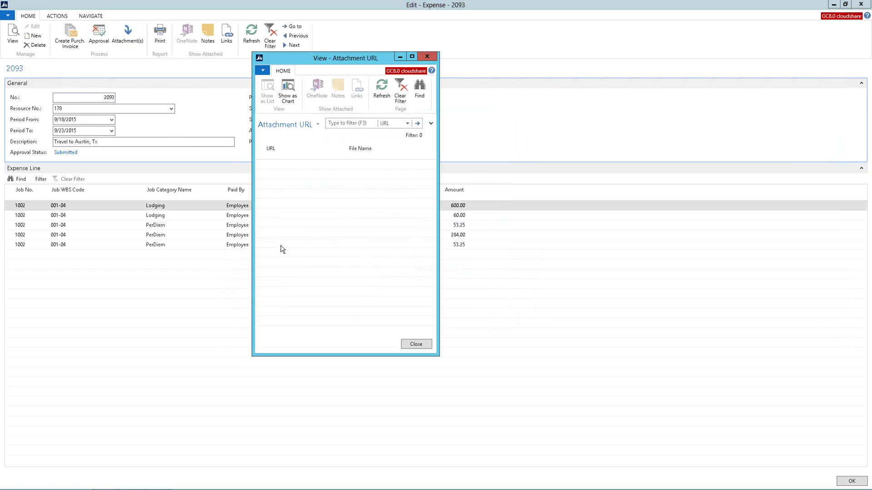
key(Escape)
key(Escape)
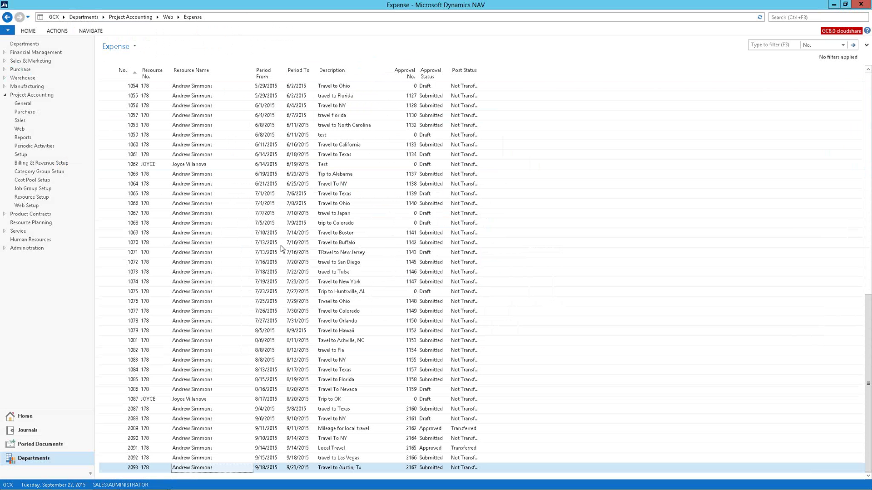
- Go to Time Journals and bring up the Missing Time report options, moving the window clear of the journal list
click(21, 431)
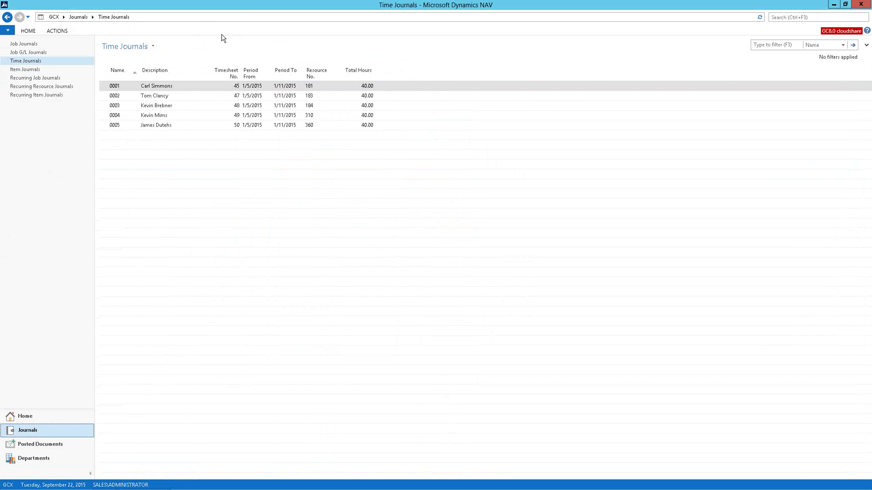
right_click(219, 30)
click(228, 32)
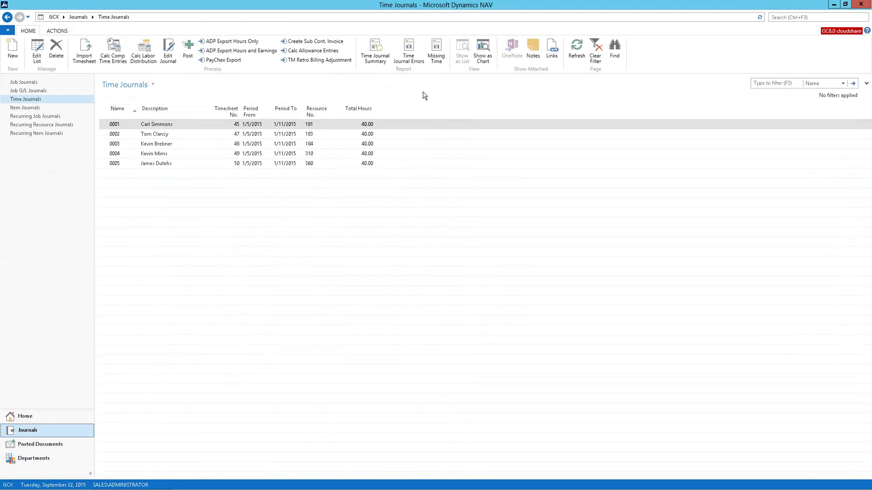
click(439, 55)
drag(58, 22, 459, 88)
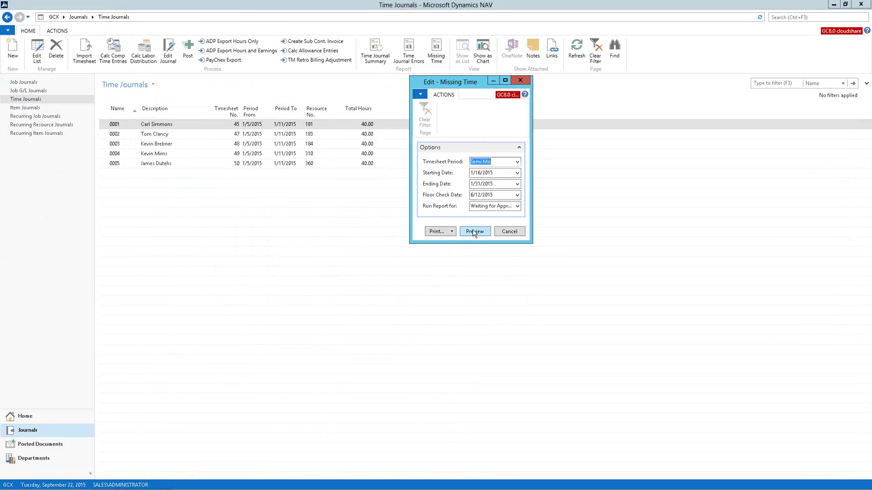
- Show the scheduling options for the Missing Time report, including the earliest start date calendar, and close them without scheduling
click(453, 232)
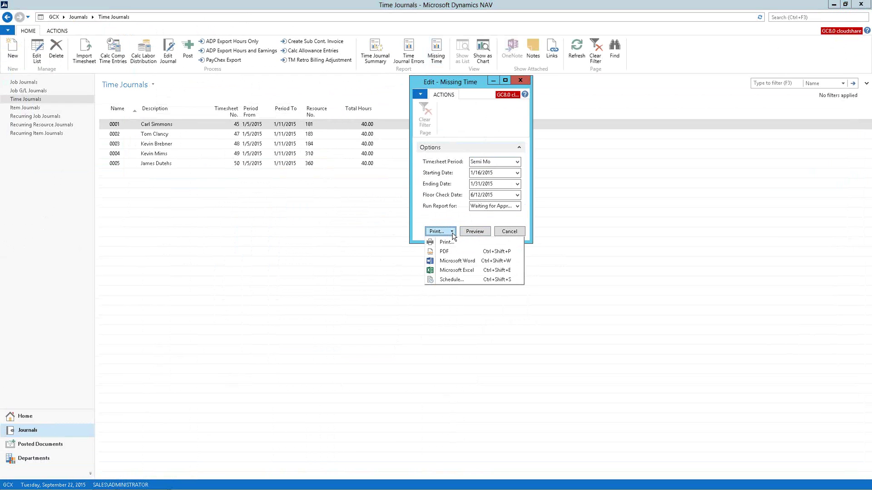
click(449, 280)
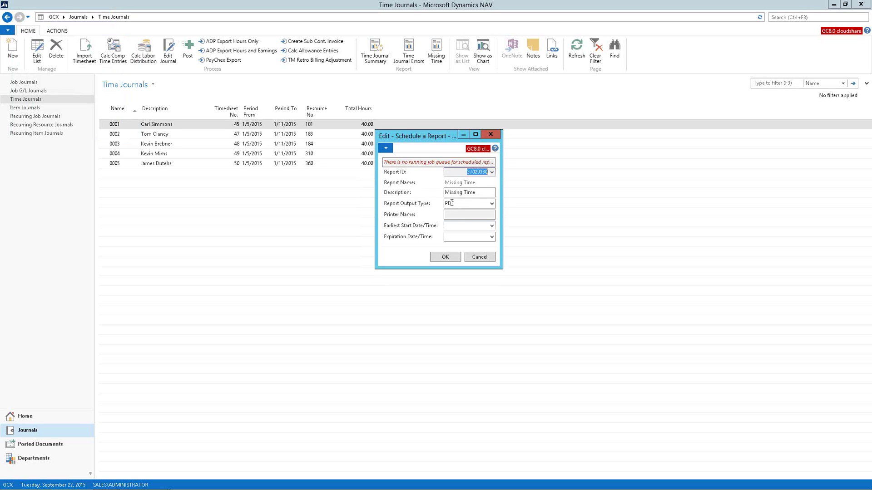
click(490, 226)
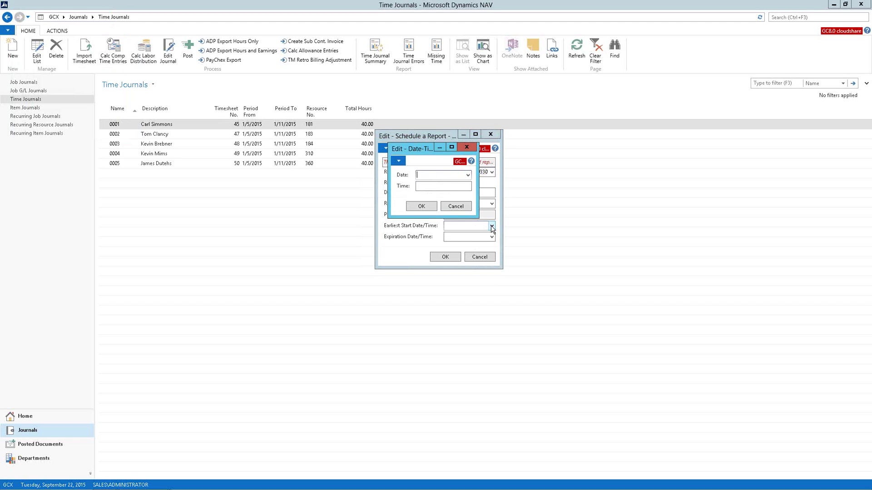
click(467, 175)
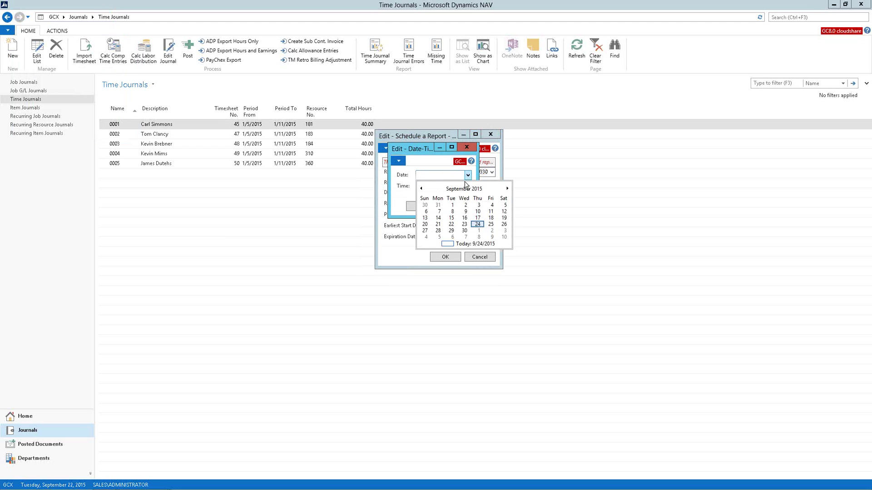
click(467, 150)
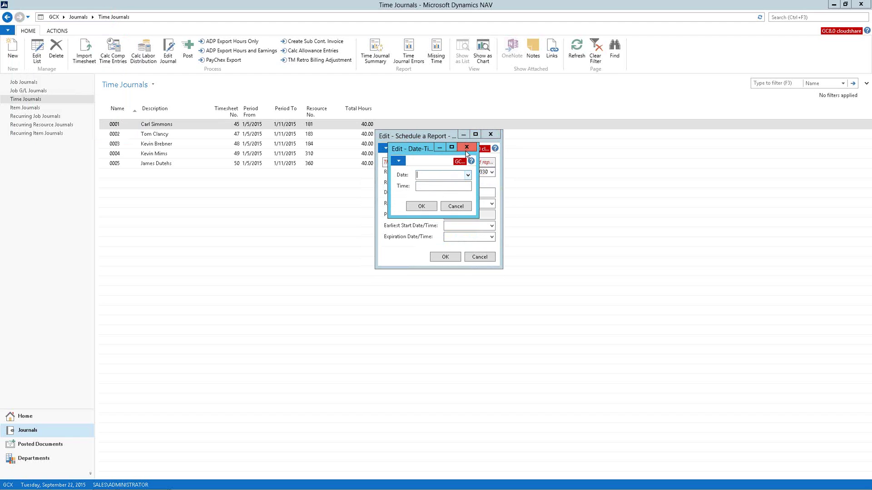
click(456, 207)
click(491, 134)
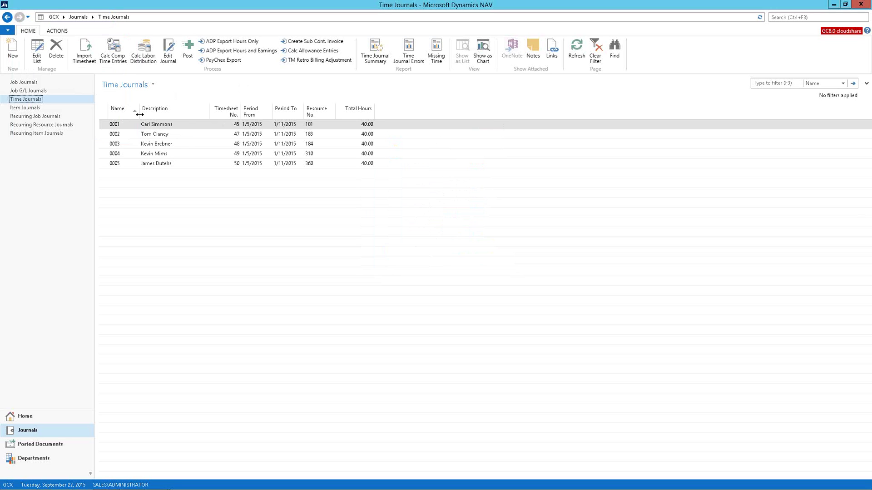
- Bring up the options for importing approved timesheets into the time journals and cancel without importing
click(86, 56)
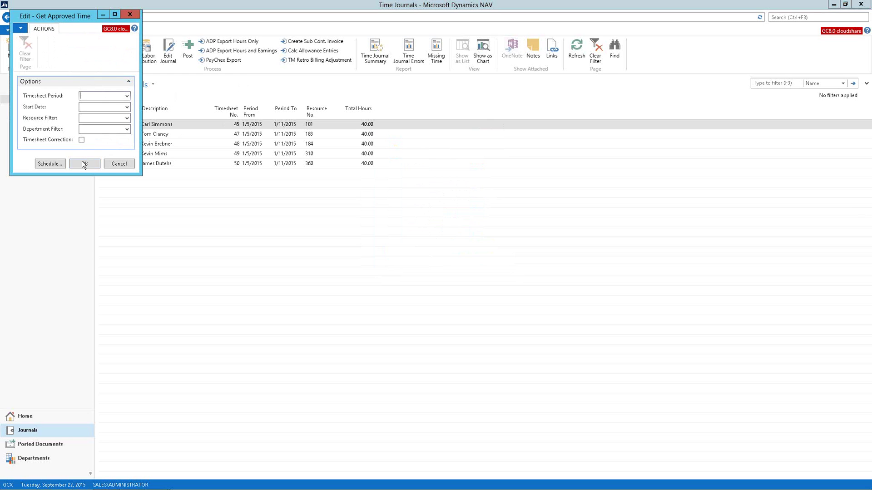
click(116, 165)
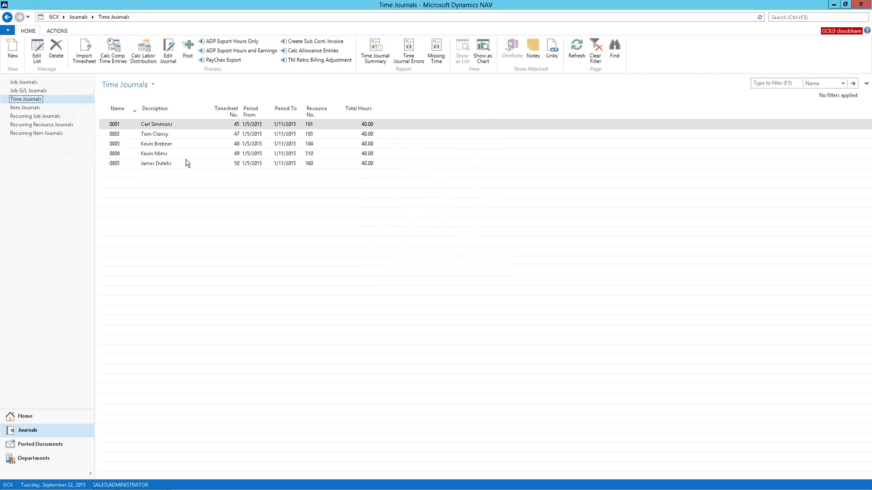
click(141, 58)
- Preview the Time Journal Summary report at 150% zoom, view its export formats and close the preview
click(369, 60)
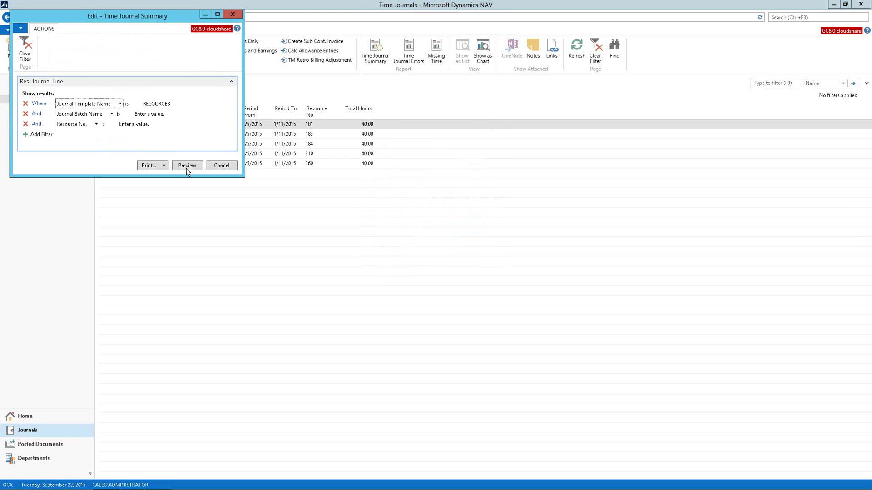
click(186, 167)
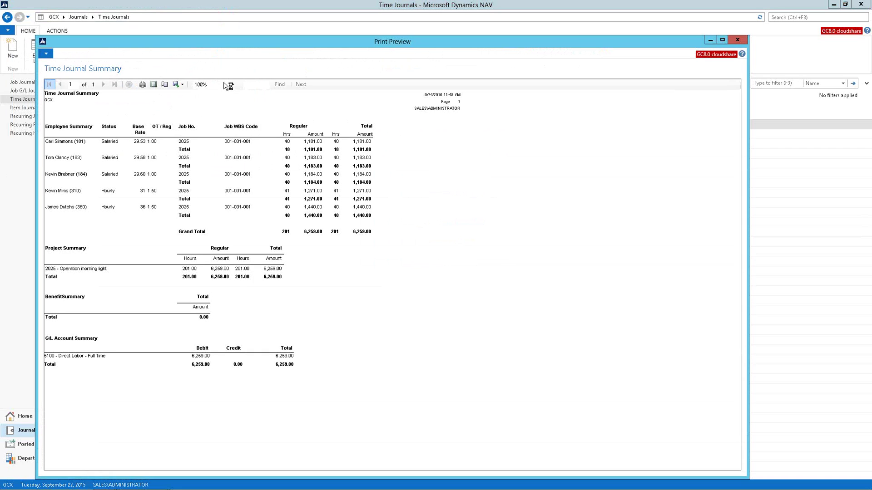
click(228, 85)
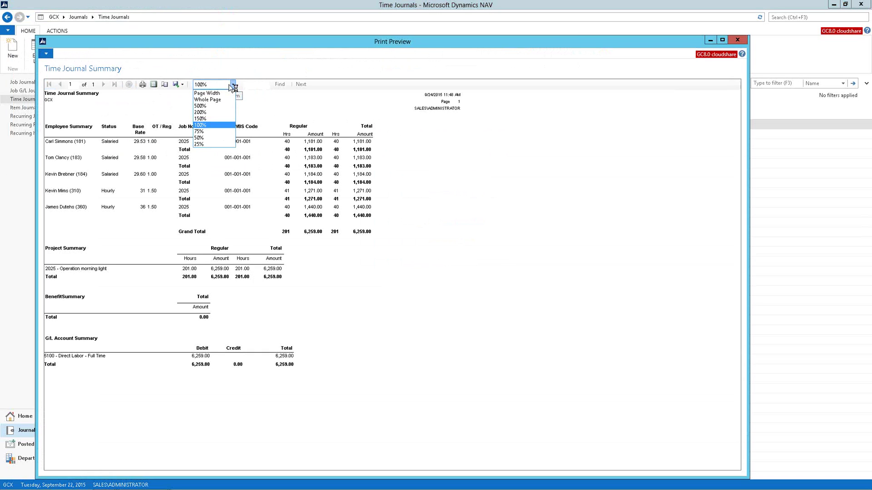
click(205, 119)
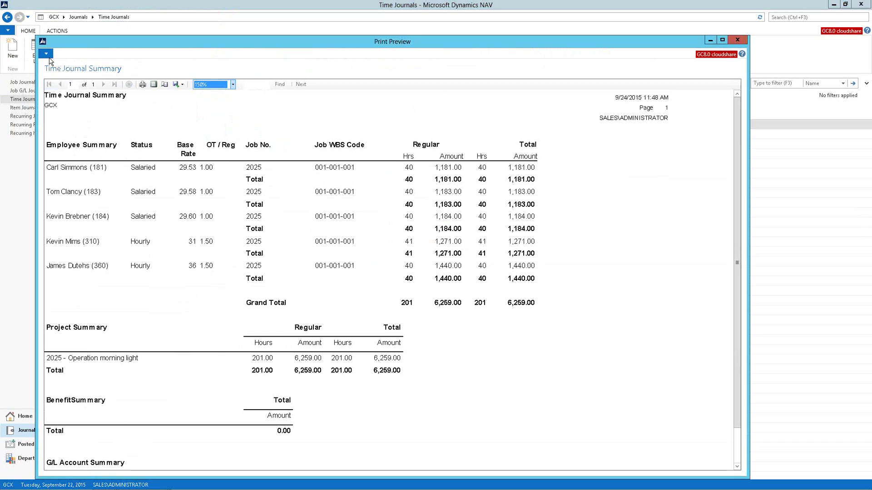
click(181, 84)
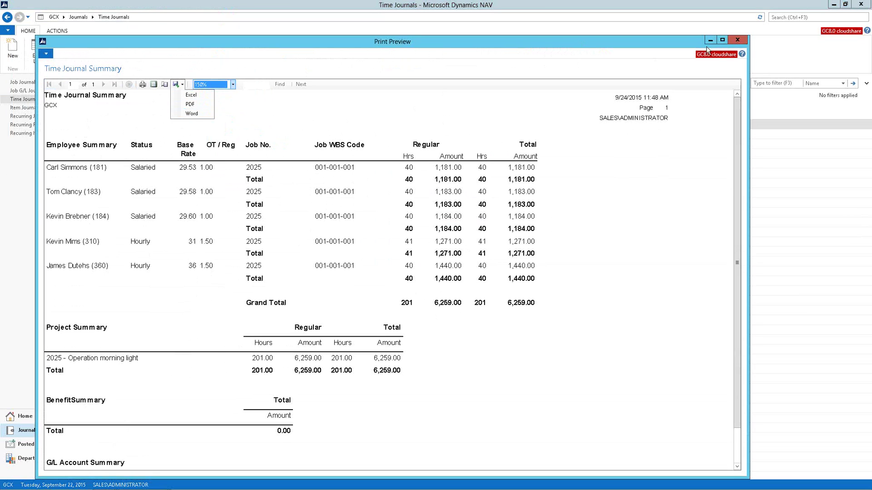
click(736, 42)
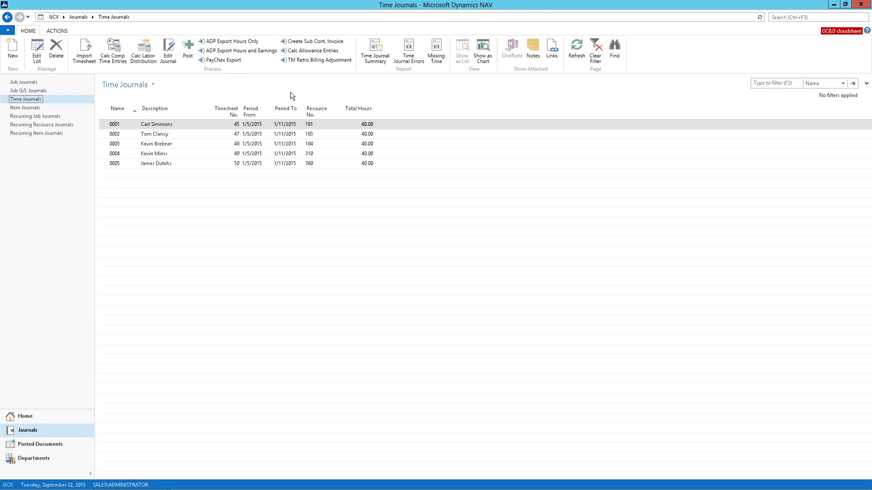
- Return to the Role Center, search for Cost Pool Setup and open its Cost Pool list, moving the window toward the centre
click(26, 418)
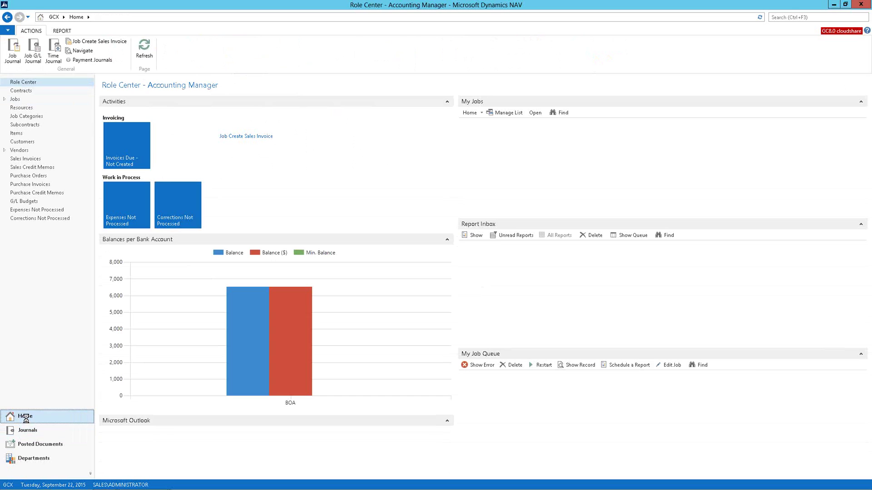
click(794, 14)
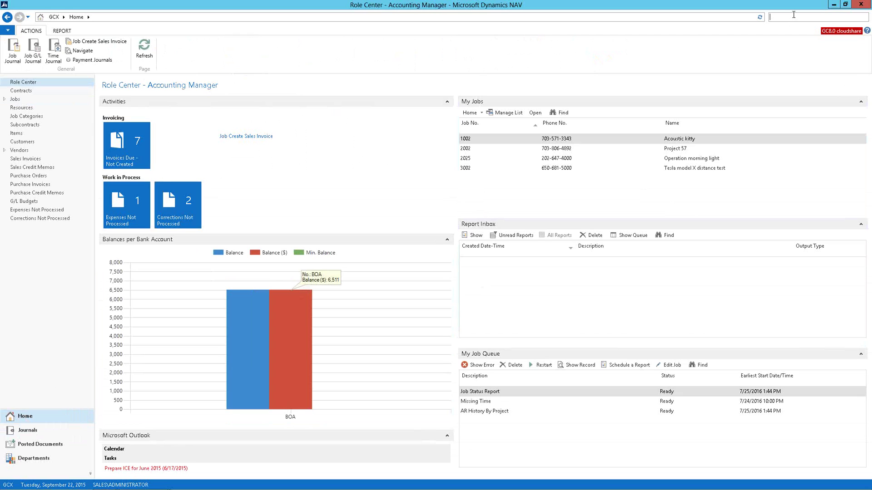
text(Cost Pool)
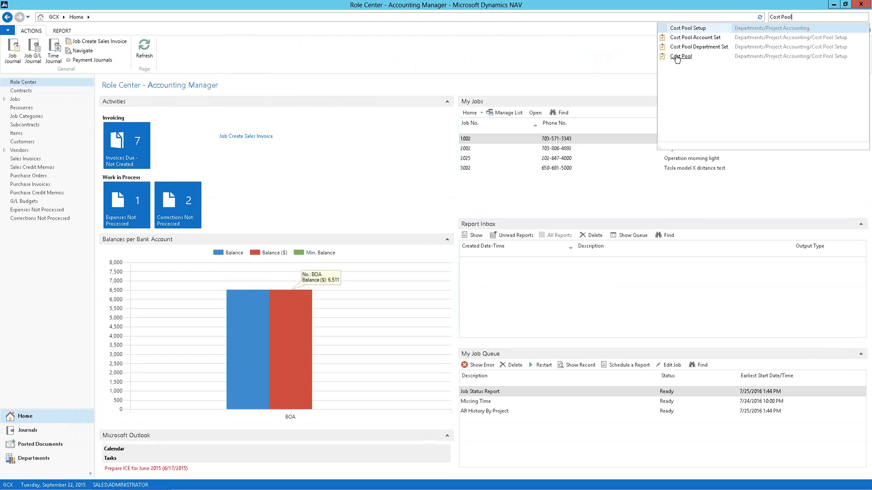
click(676, 30)
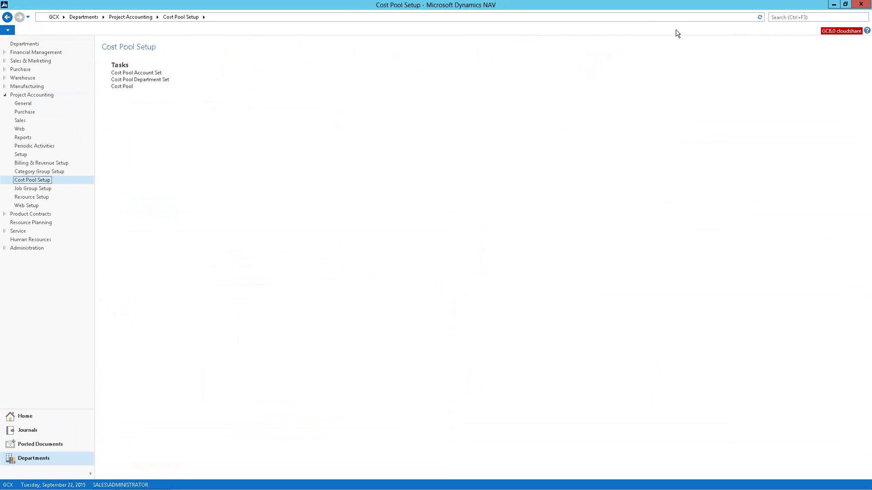
click(123, 87)
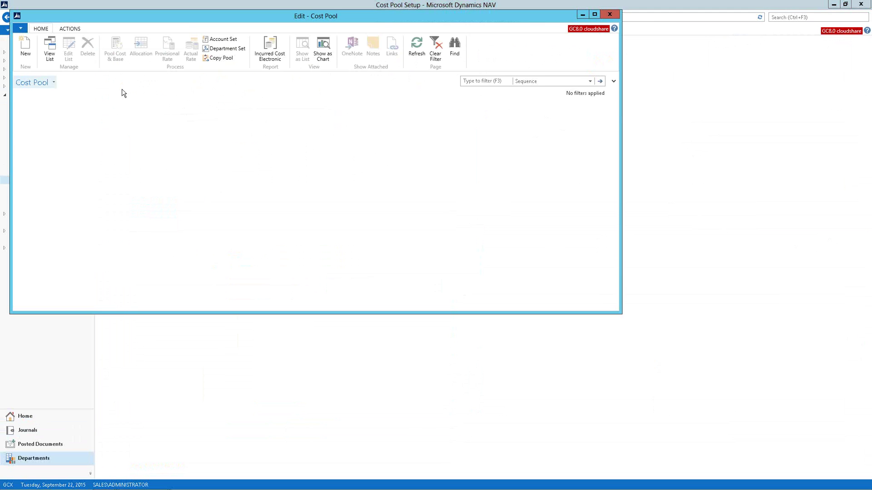
drag(302, 15, 404, 79)
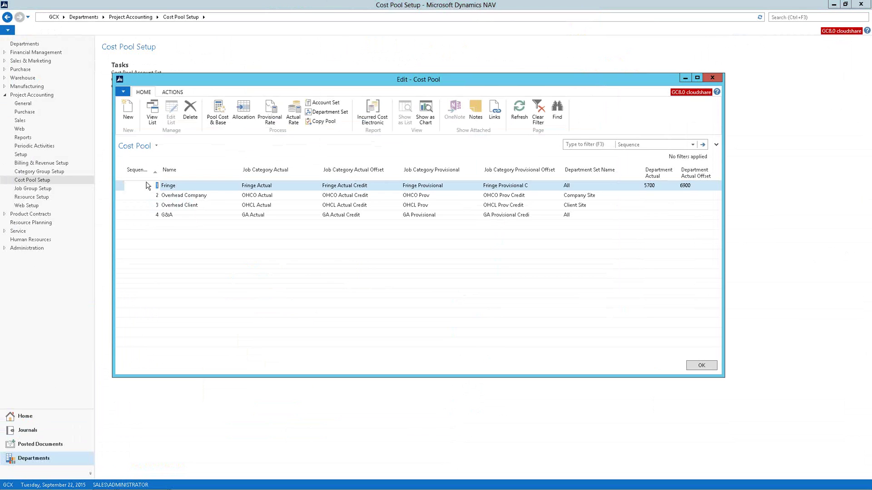
- Highlight all cost pools from Fringe through G&A, and reduce the selection to Overhead Company
click(121, 186)
shift+click(121, 214)
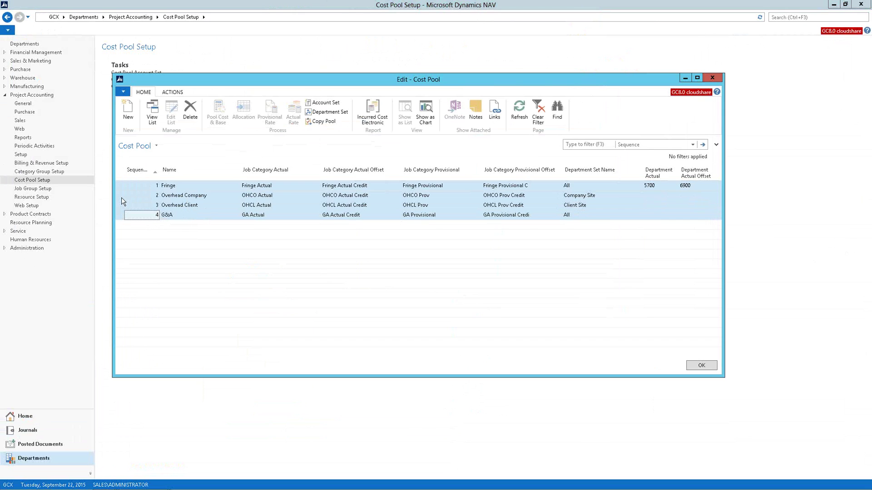
click(122, 198)
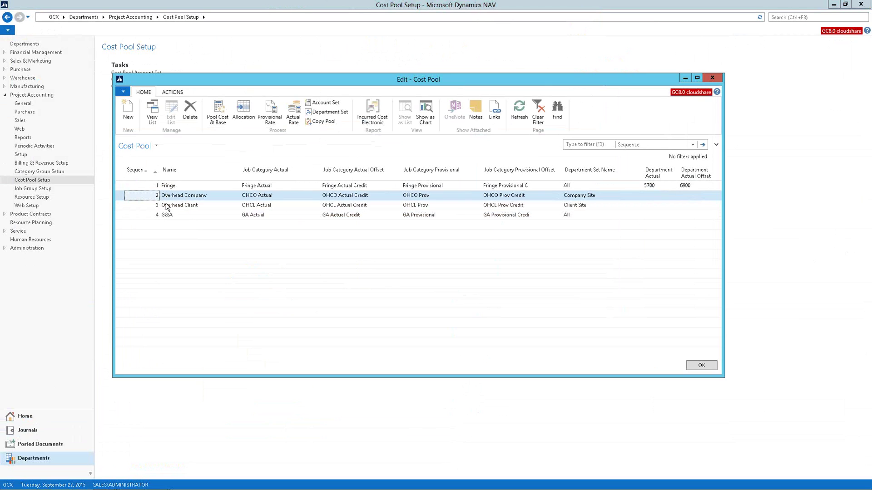
- Widen the Sequence column of the Cost Pool list and select the Fringe pool
click(128, 205)
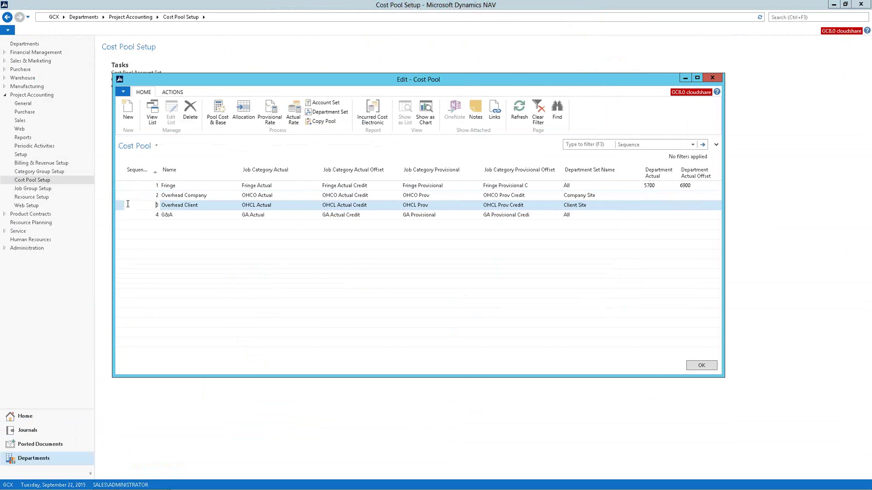
drag(161, 173, 181, 173)
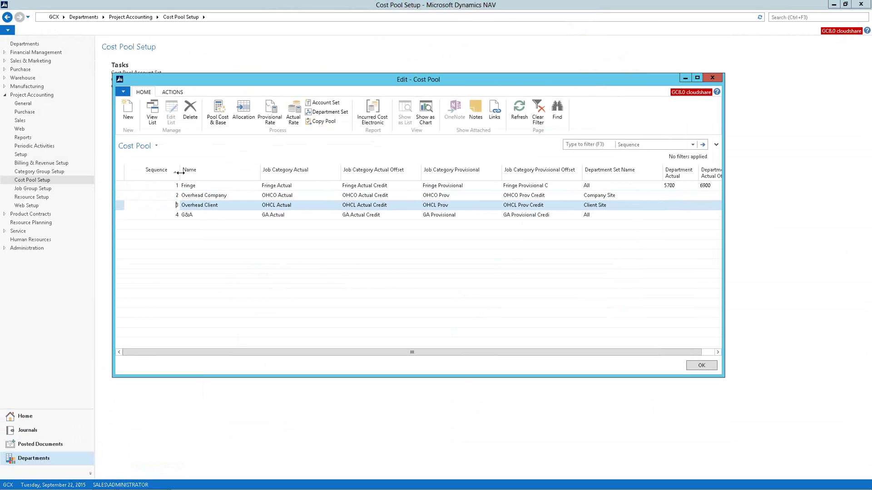
click(122, 187)
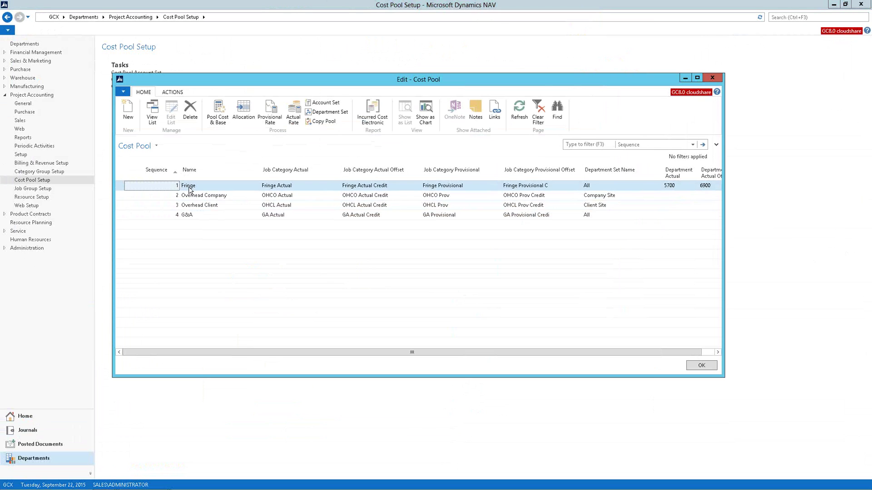
- Review the Pool Cost And Base lines of the Overhead Client pool, widening the Account Set Name column, and close them
click(138, 204)
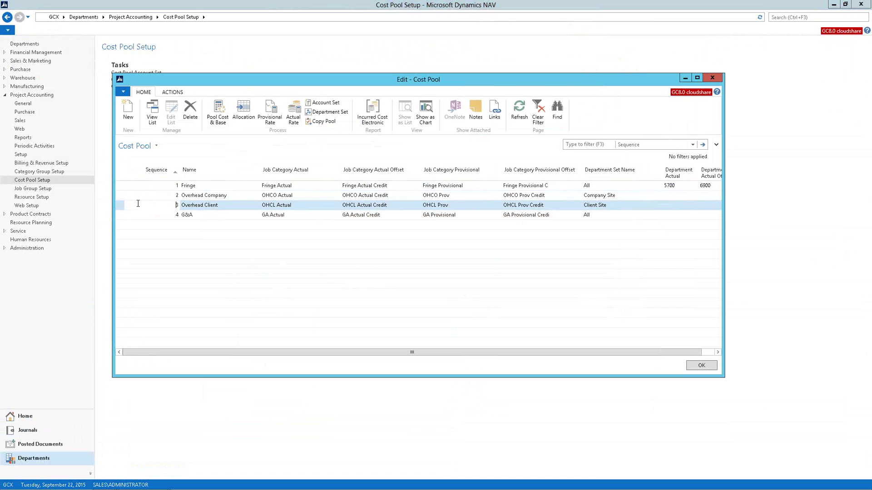
click(219, 126)
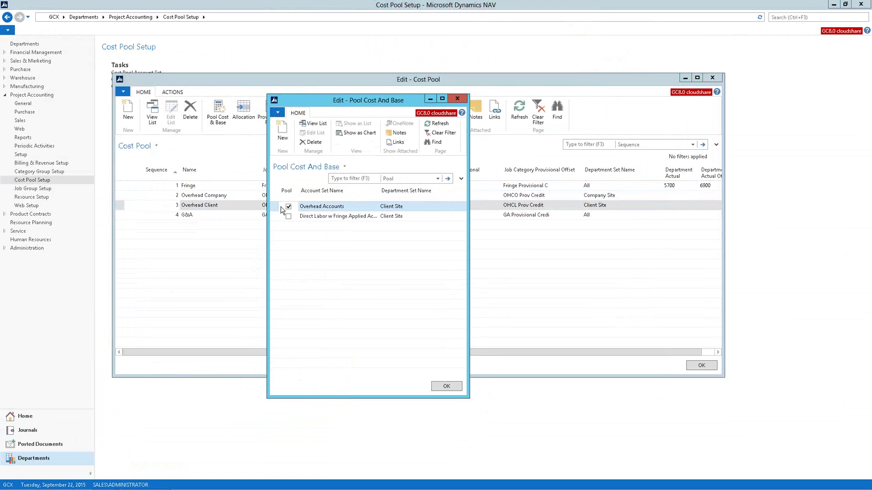
click(412, 210)
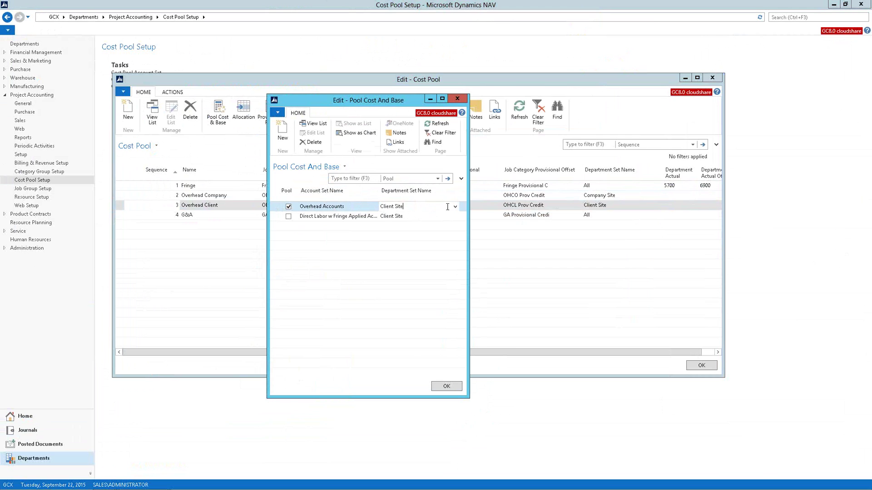
click(276, 218)
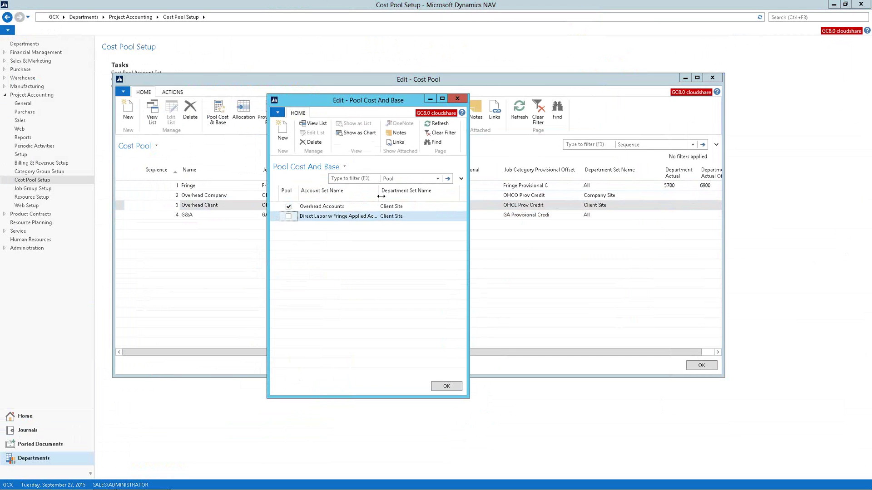
drag(381, 197, 406, 191)
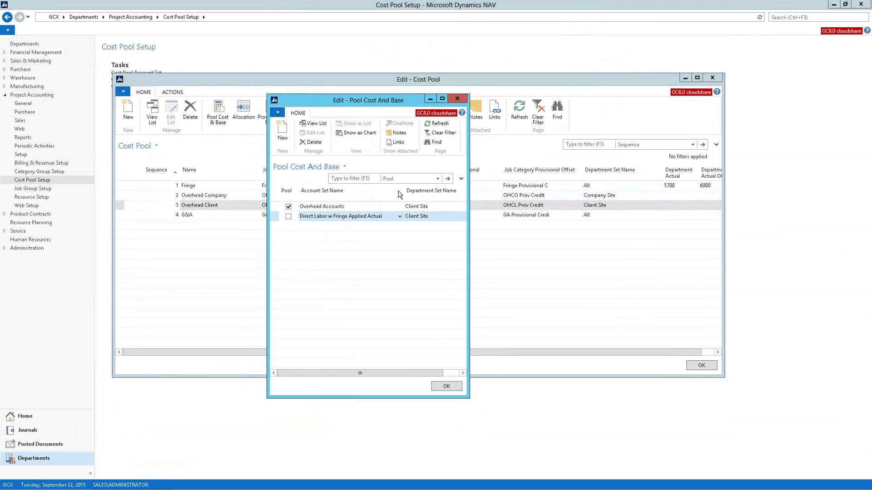
click(455, 97)
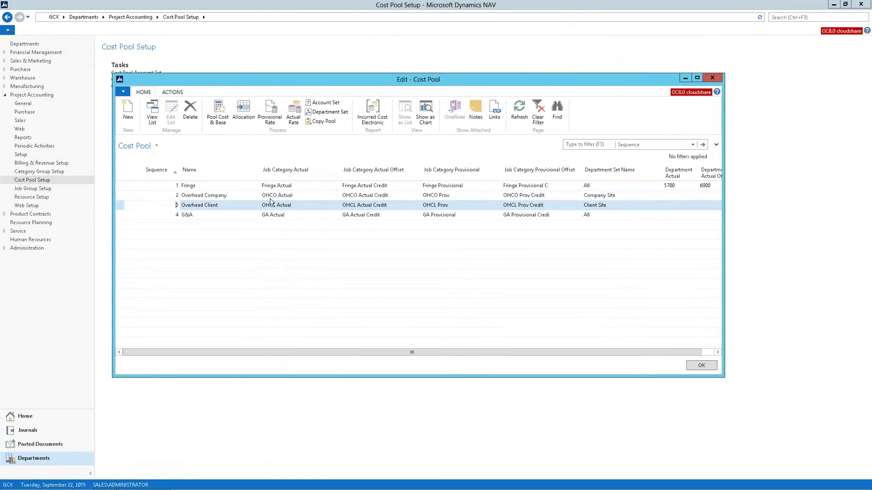
- Examine Overhead Client's Cost Pool Allocation, enlarging the window and widening the Actual to Department, Actual to Project and Provisional to Project columns, and close it
click(244, 110)
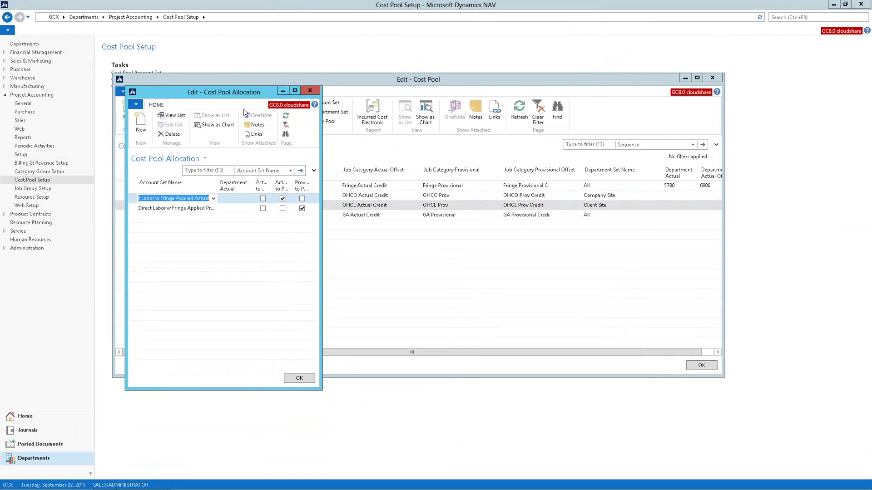
drag(323, 216, 592, 234)
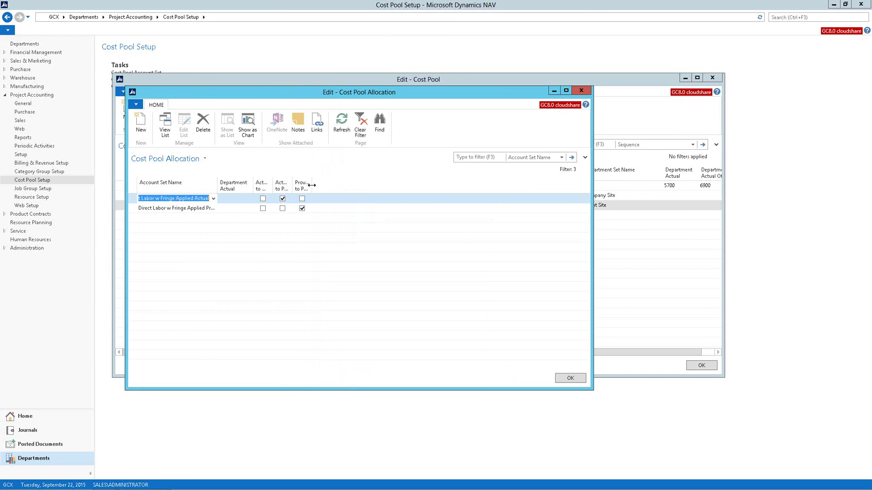
drag(312, 185, 385, 185)
drag(292, 184, 345, 183)
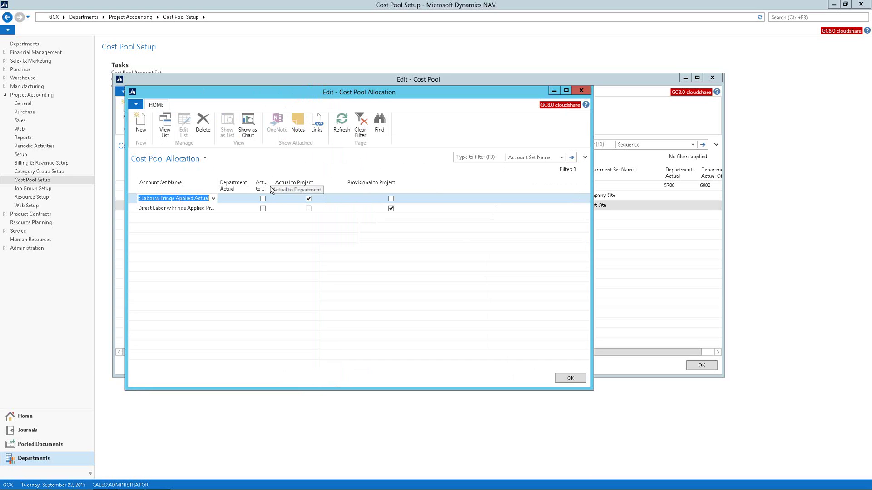
drag(271, 186, 298, 186)
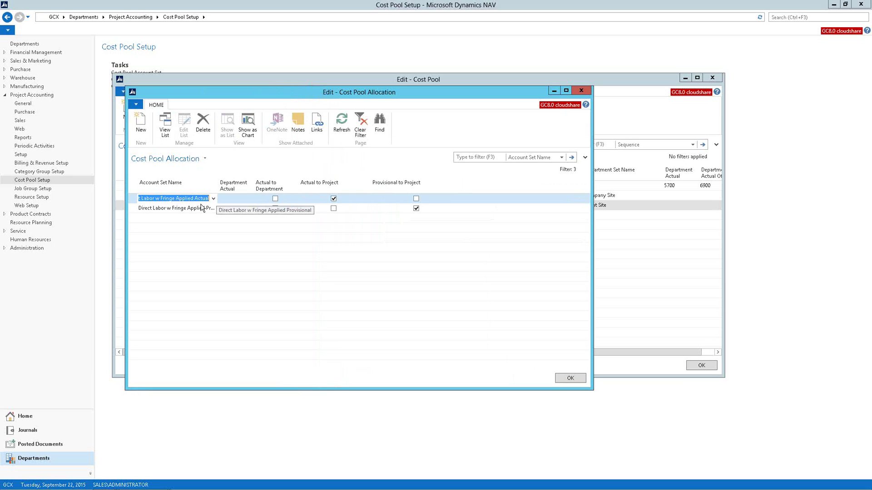
click(333, 198)
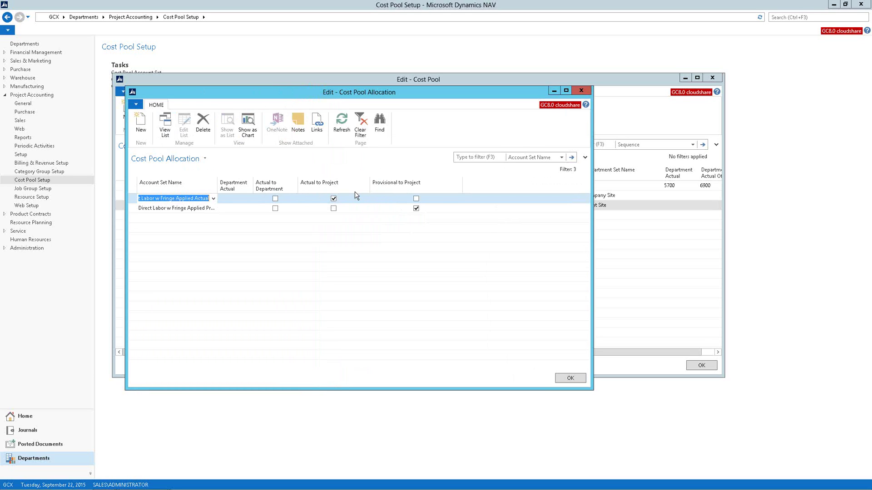
click(581, 90)
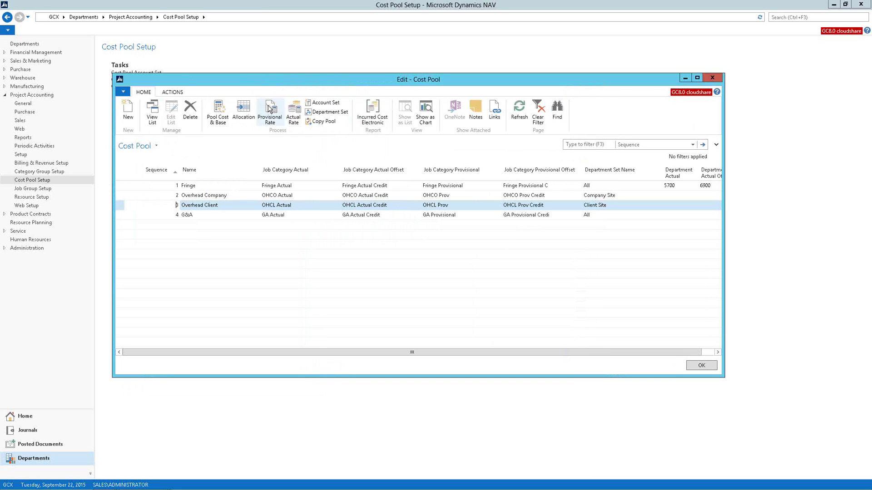
- View the provisional rates of the Overhead Client pool, move their window towards the centre and close it
click(269, 109)
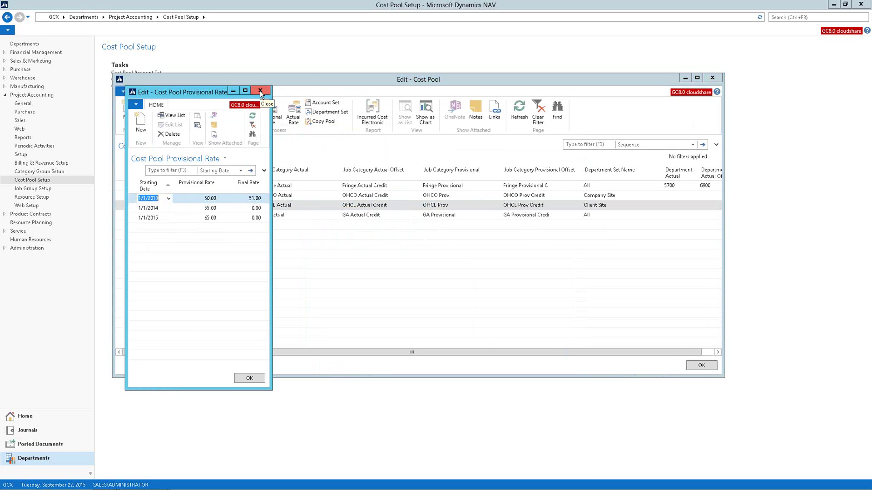
drag(209, 90, 414, 120)
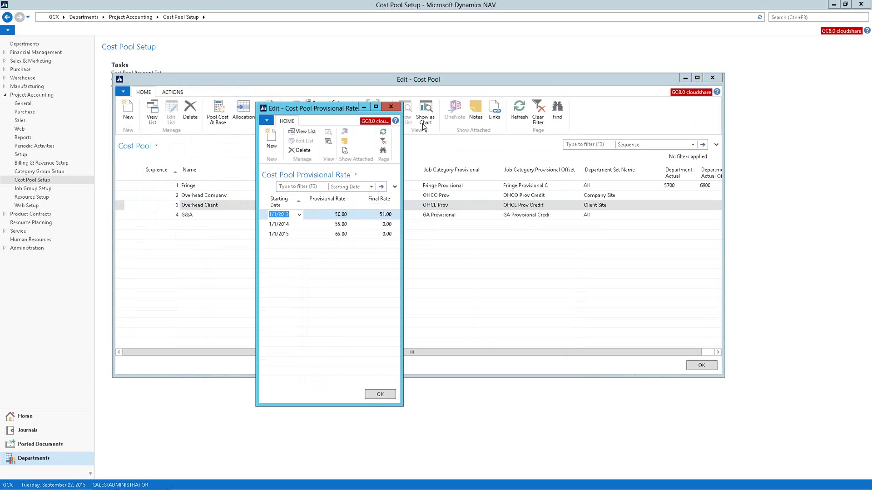
click(390, 106)
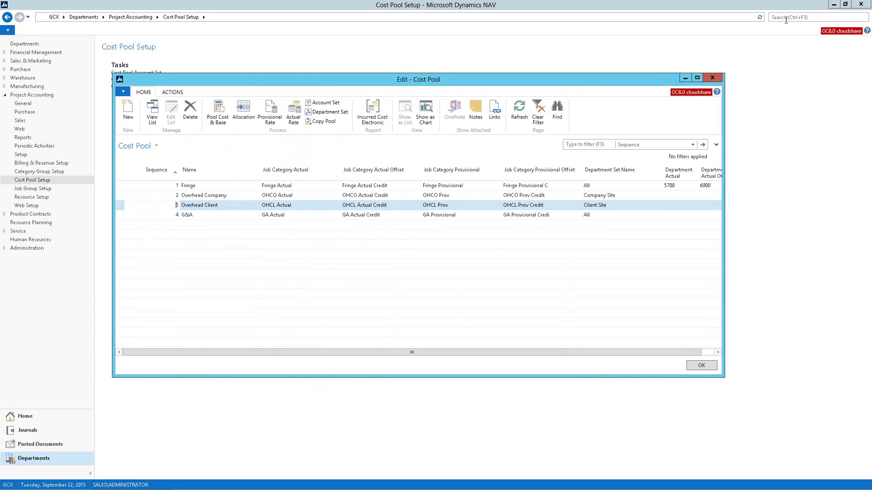
- Search for "Allocate", open Allocate Costs from Project Accounting's periodic activities, move its options window towards the centre and cancel it
click(786, 18)
text(Allocate)
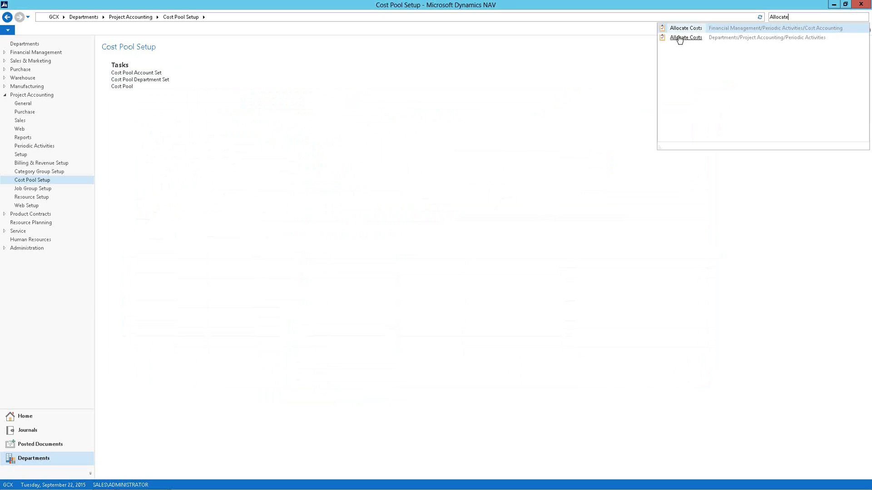
click(680, 38)
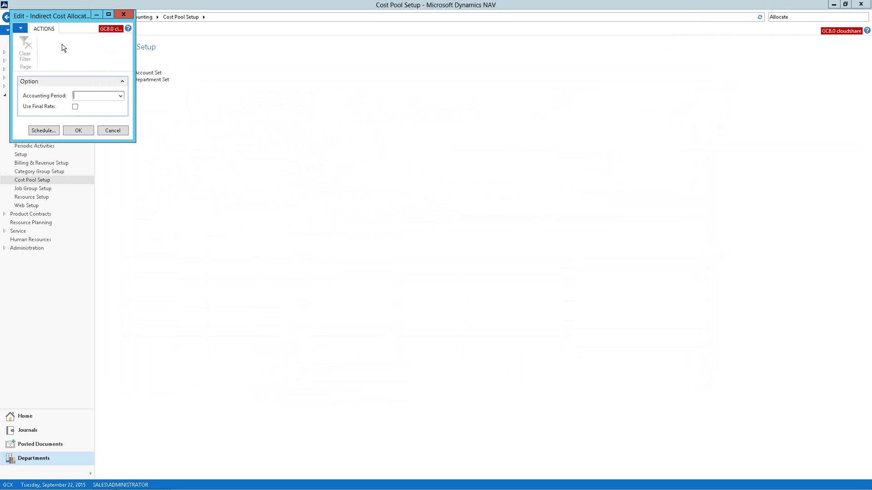
drag(45, 16, 292, 80)
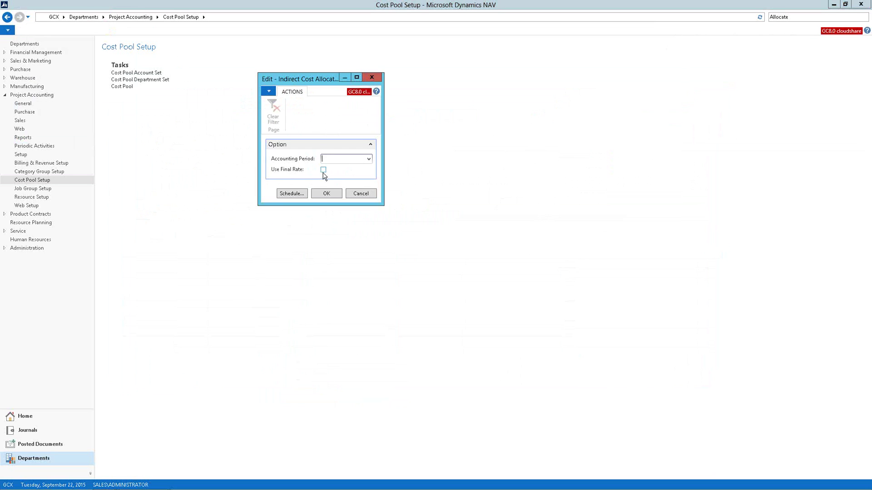
click(359, 196)
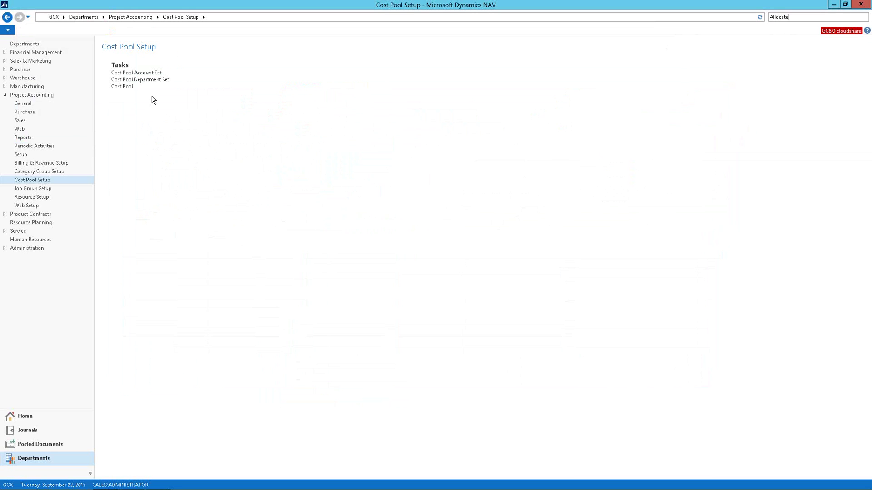
- Reopen the Cost Pool list, select Overhead Client's actual job category and move the window towards the centre
click(130, 92)
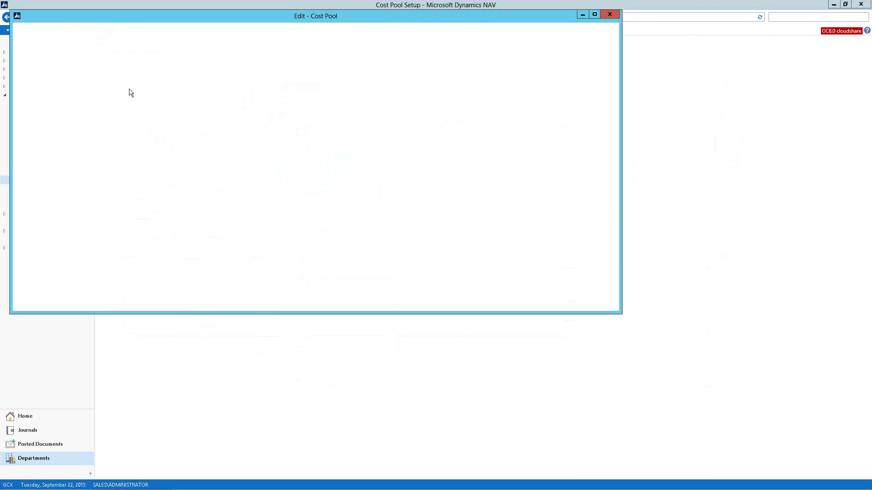
click(143, 143)
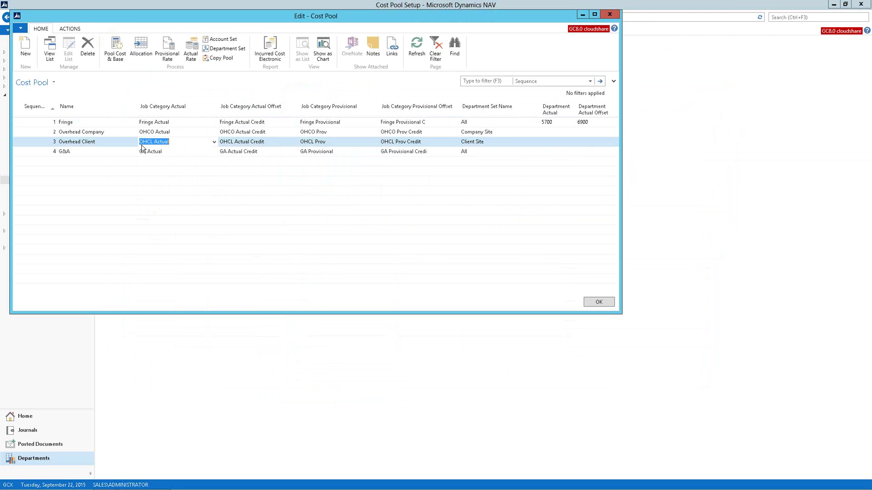
drag(167, 25, 264, 39)
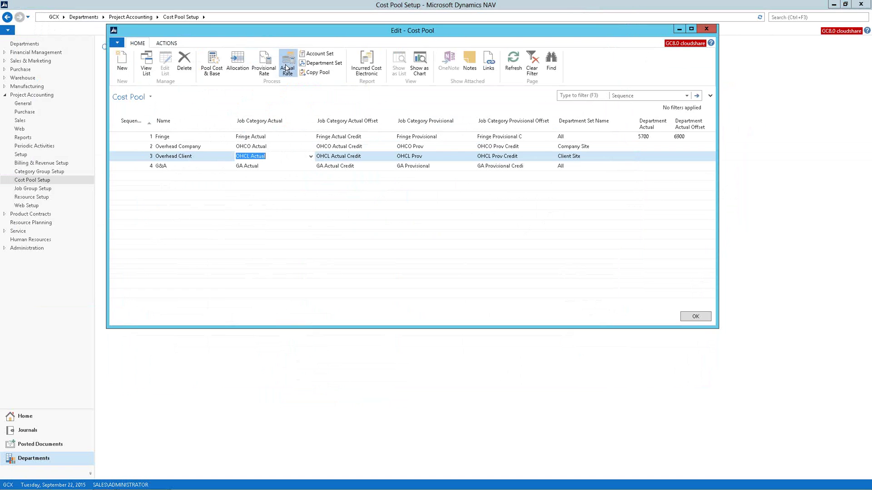
- View the actual rate of the Overhead Client pool, moving its window aside, and close both the rate window and the Cost Pool list
click(285, 64)
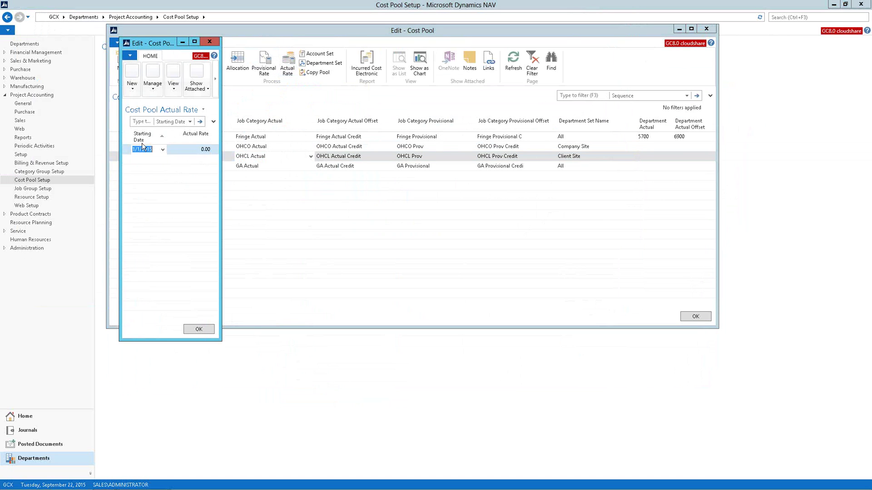
drag(147, 43, 286, 56)
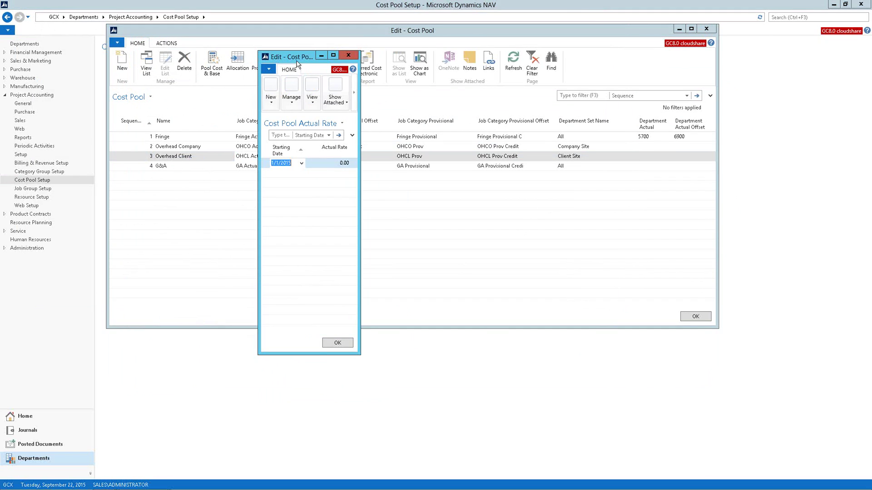
drag(512, 67, 511, 64)
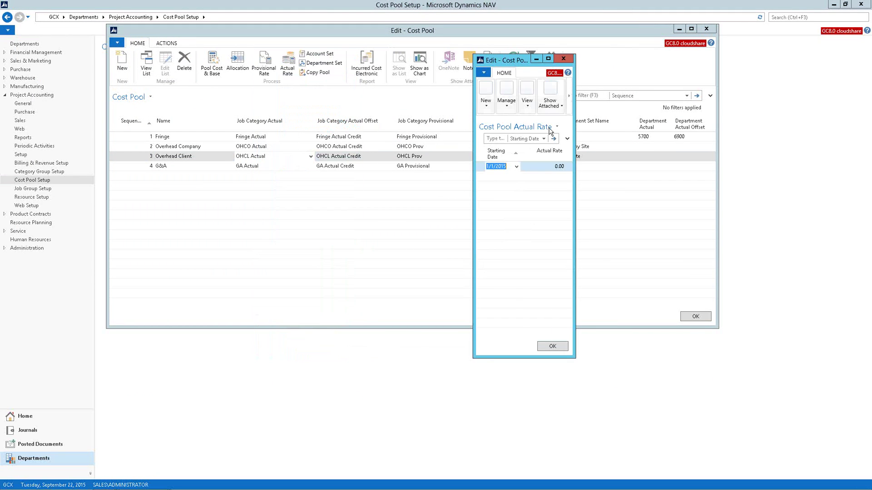
click(564, 59)
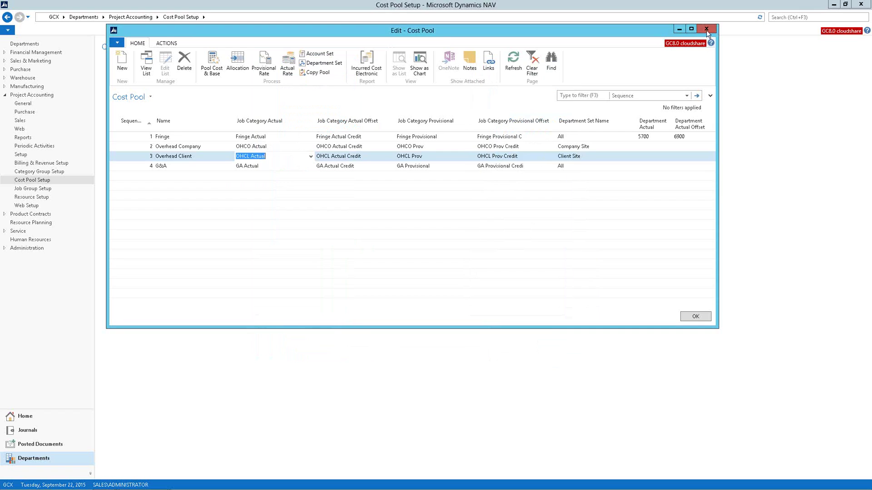
click(706, 29)
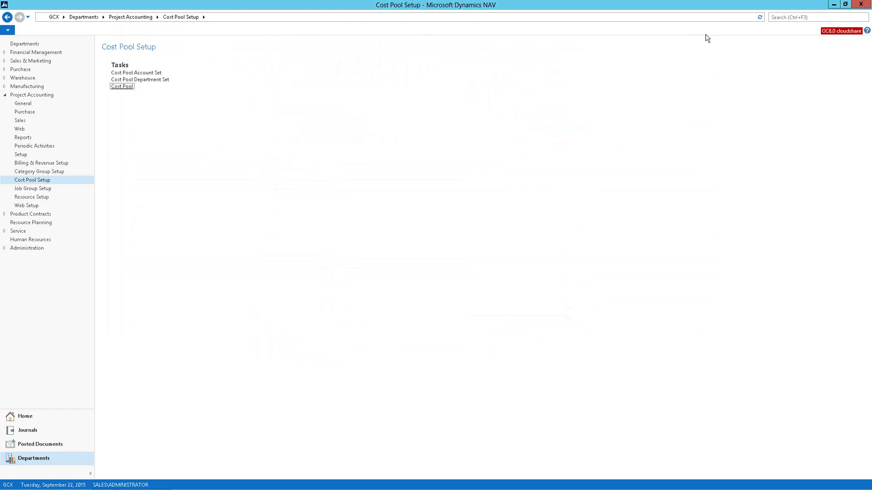
- Return to the Role Center, open the job card of job 1002 Acoustic kitty and collapse its Posting section
click(24, 422)
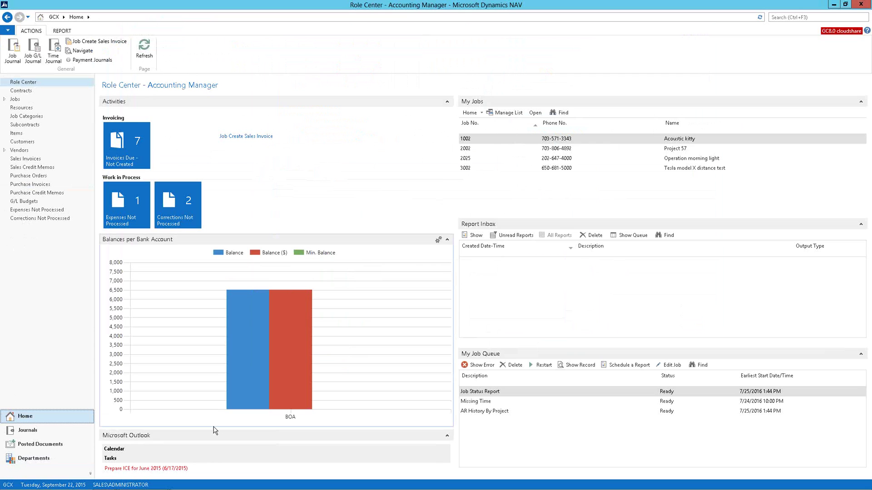
click(545, 141)
double_click(545, 140)
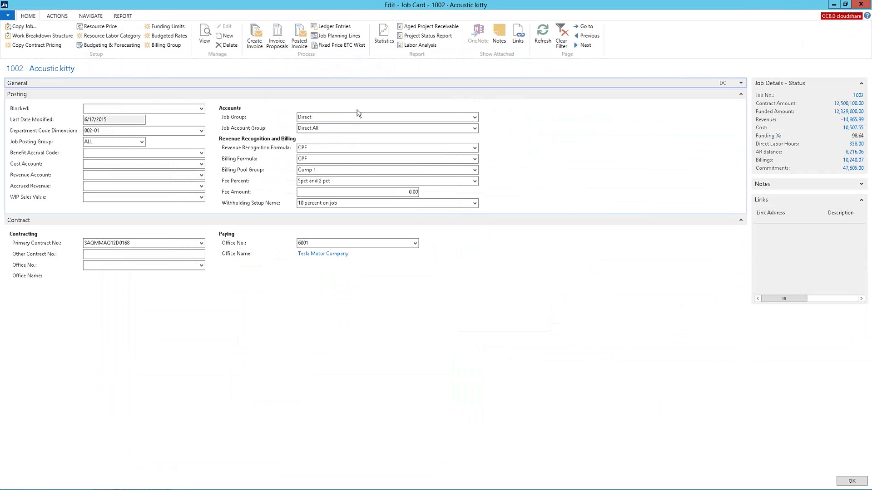
click(740, 95)
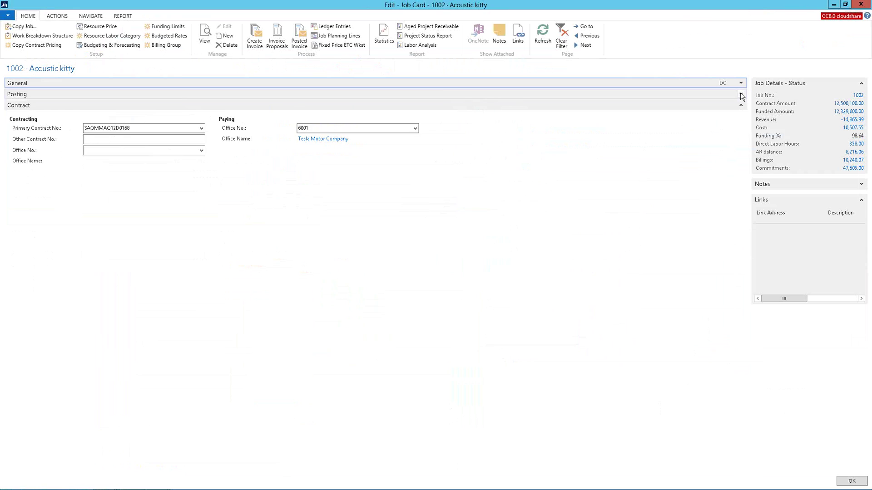
- Open the Create Invoice options for job 1002, examine its billing group list in edit mode, and cancel without creating a proposal
click(254, 43)
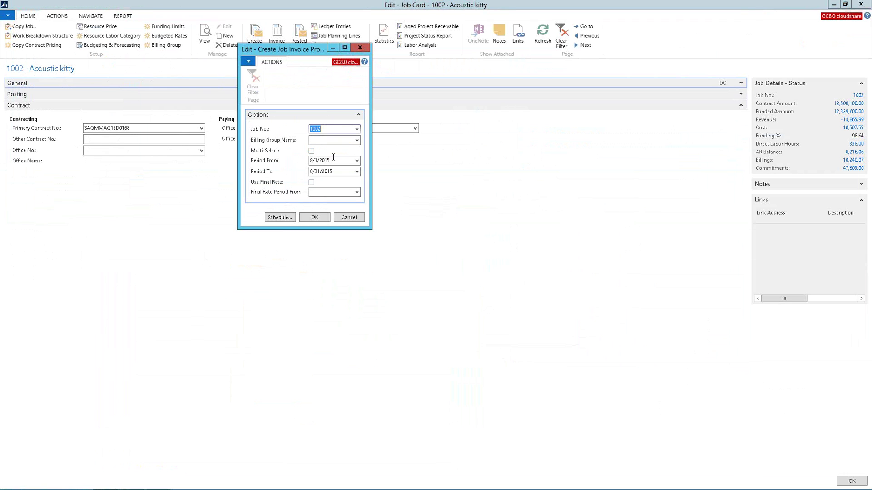
click(357, 141)
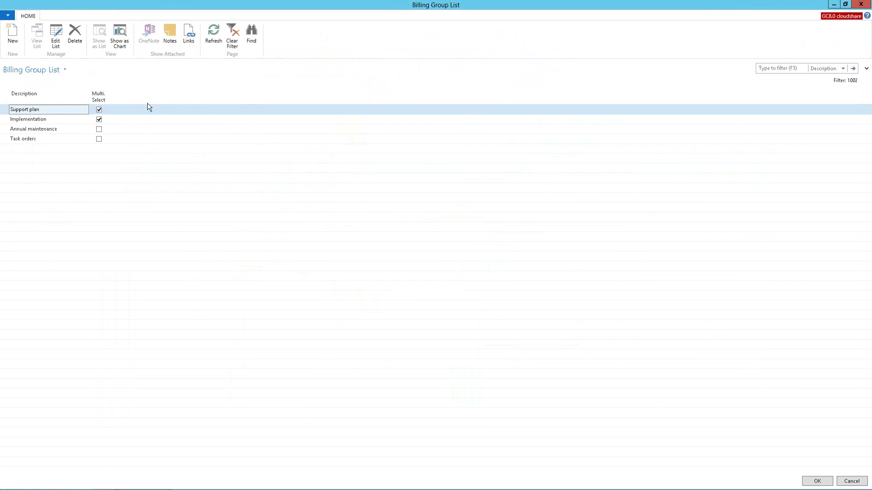
click(25, 120)
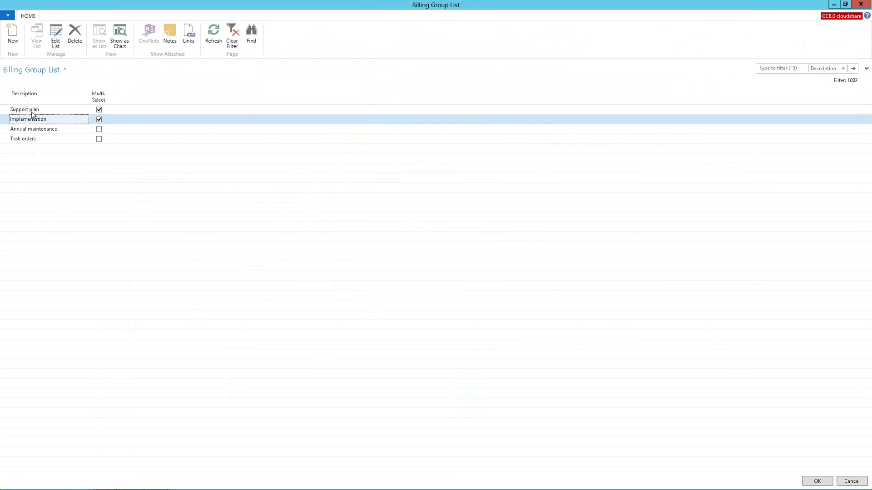
click(59, 41)
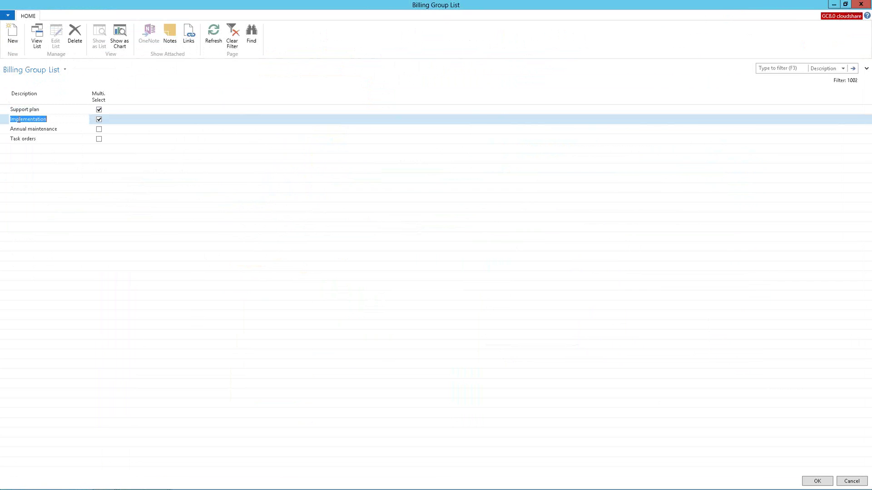
click(8, 121)
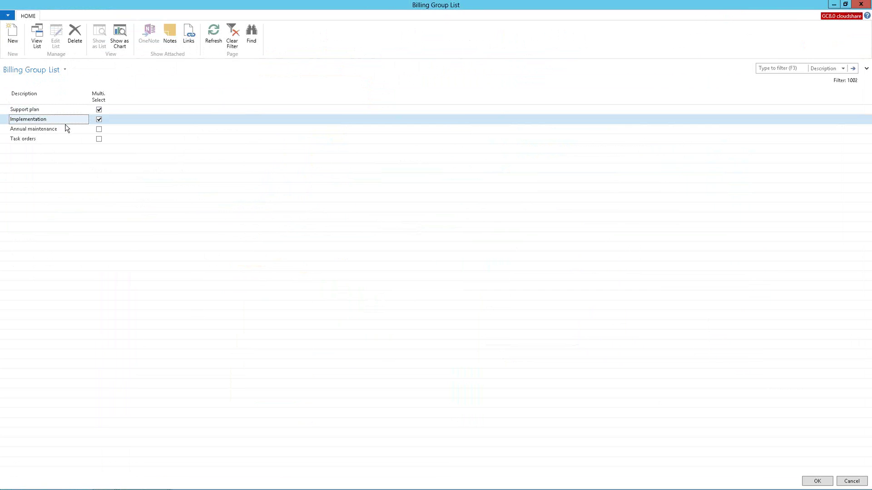
key(Escape)
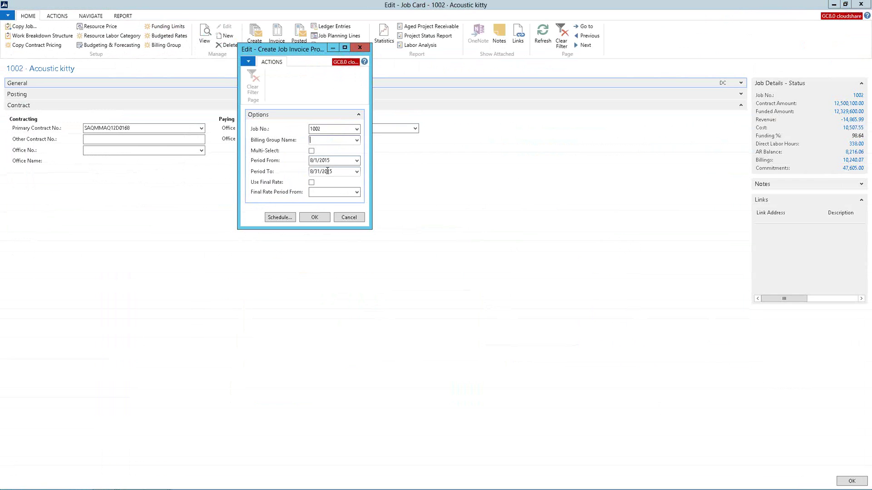
click(347, 218)
- Open sales invoice SI00079 from the job's invoice proposals and bring up its GC invoice print options
click(278, 46)
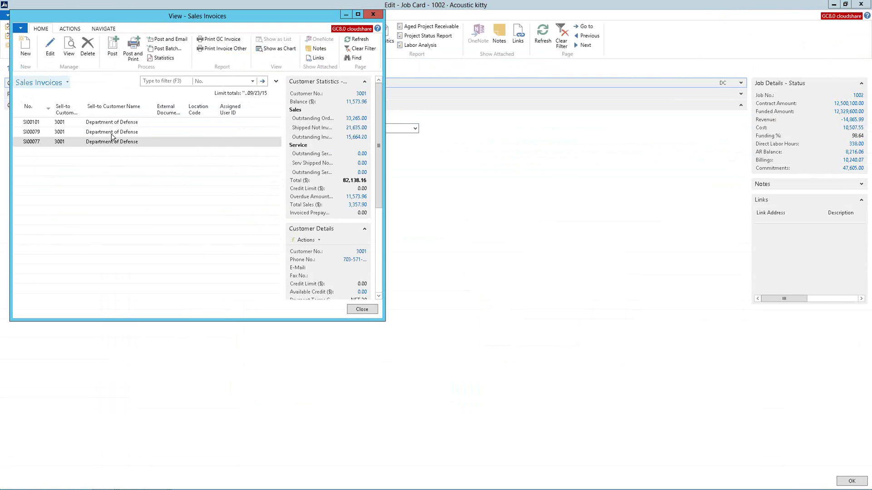
click(112, 134)
double_click(112, 137)
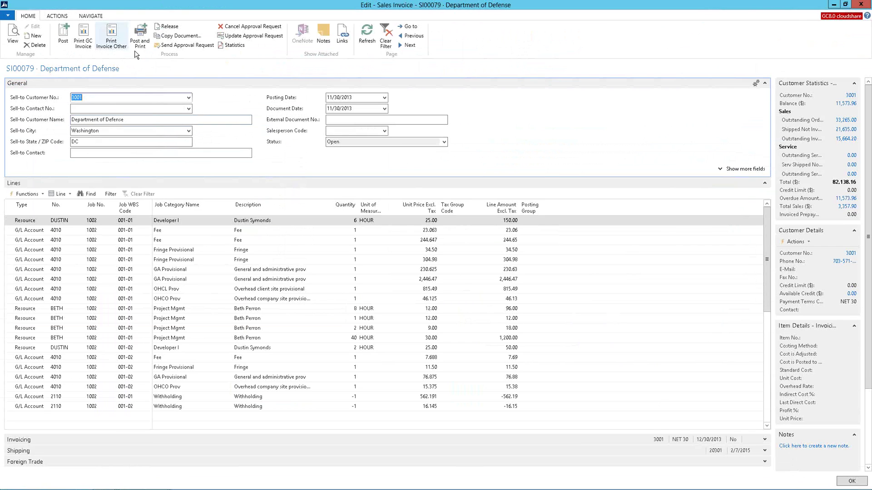
click(84, 40)
drag(89, 45, 275, 90)
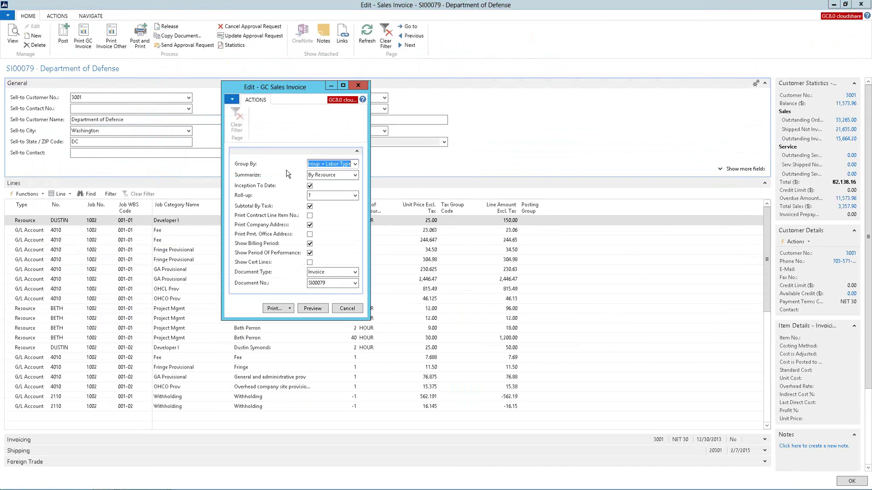
- Group the GC invoice by Category Group + Labor Type, review the Summarize and Roll-up choices, turn off Subtotal By Task and preview it
click(355, 164)
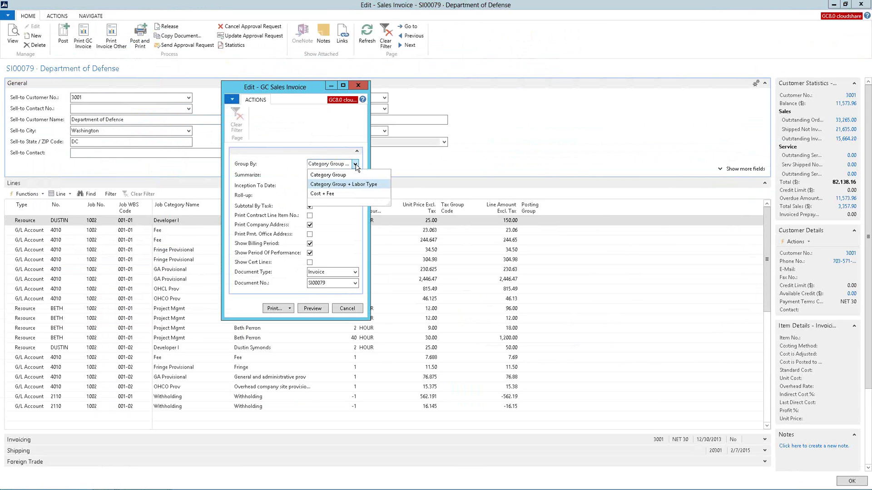
click(333, 185)
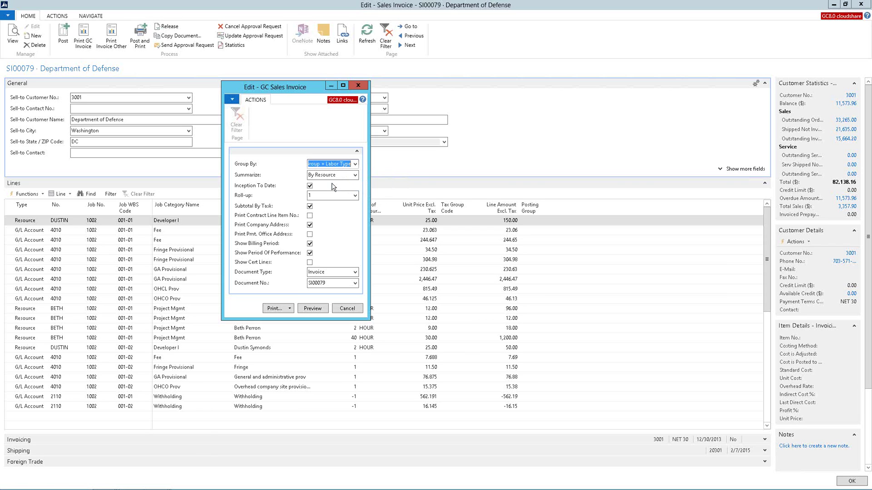
click(353, 176)
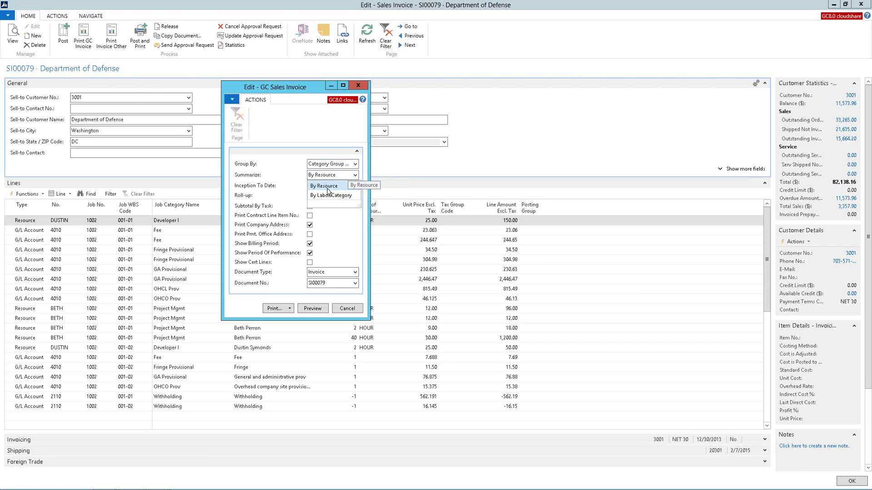
click(262, 188)
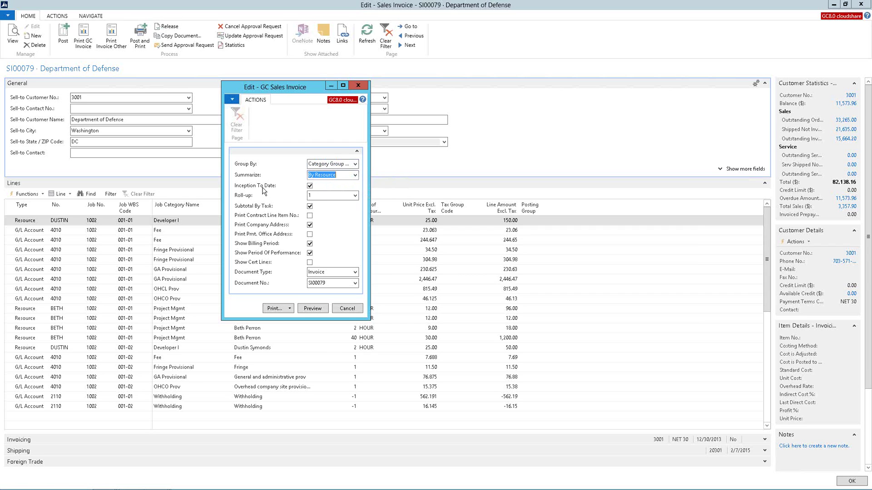
click(355, 196)
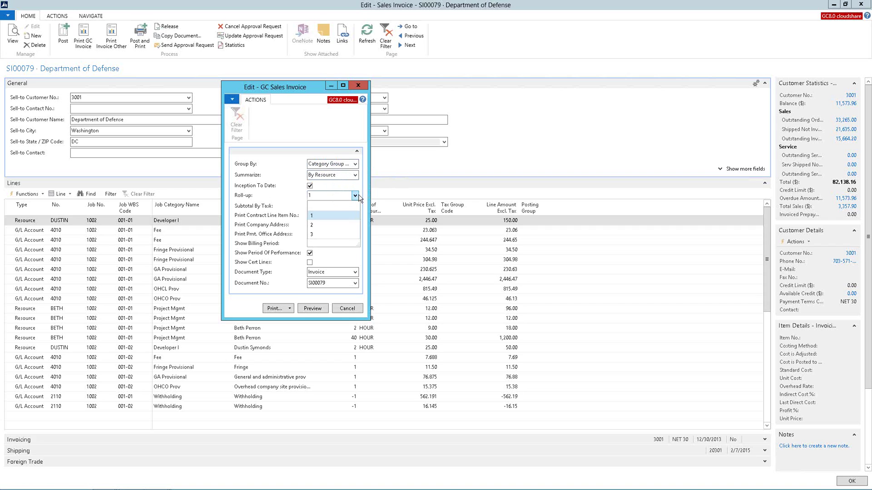
click(355, 196)
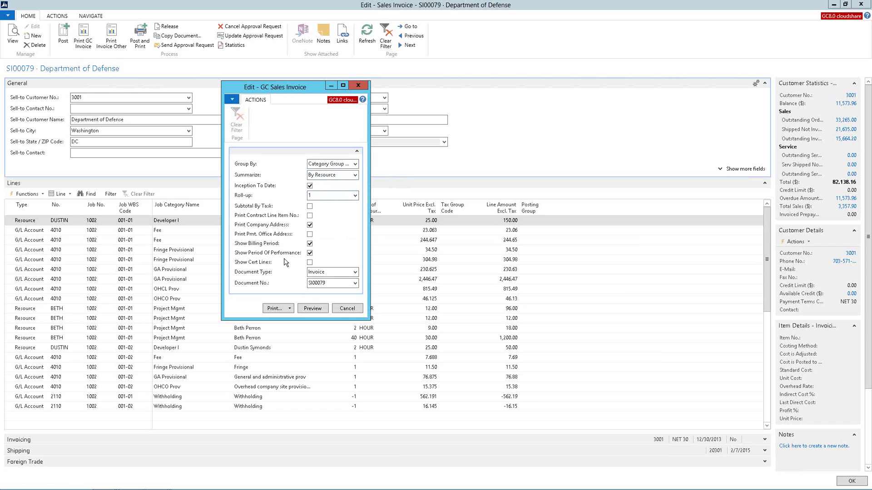
click(313, 309)
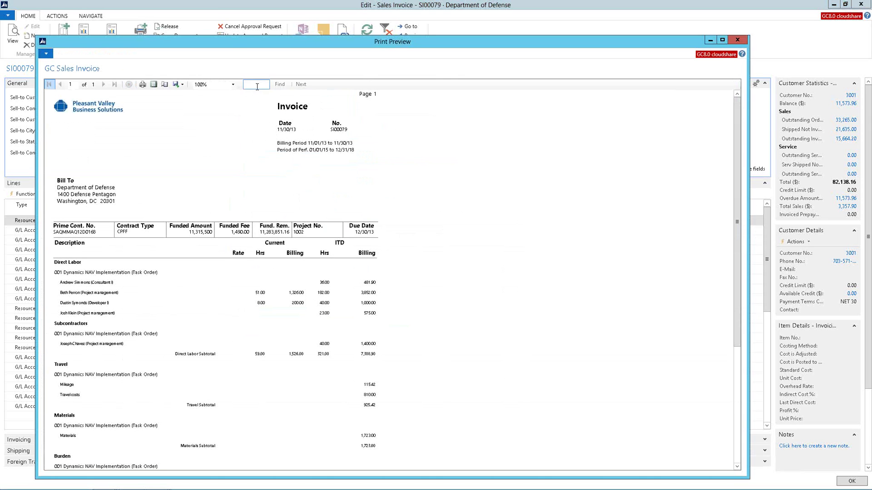
- Examine the maximized invoice preview at 150% through to the invoice total, check its export formats and close it
click(233, 85)
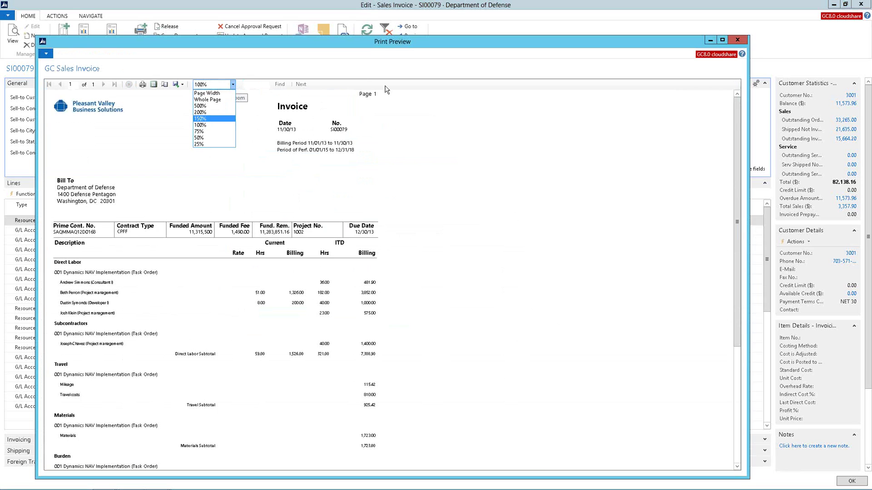
click(212, 118)
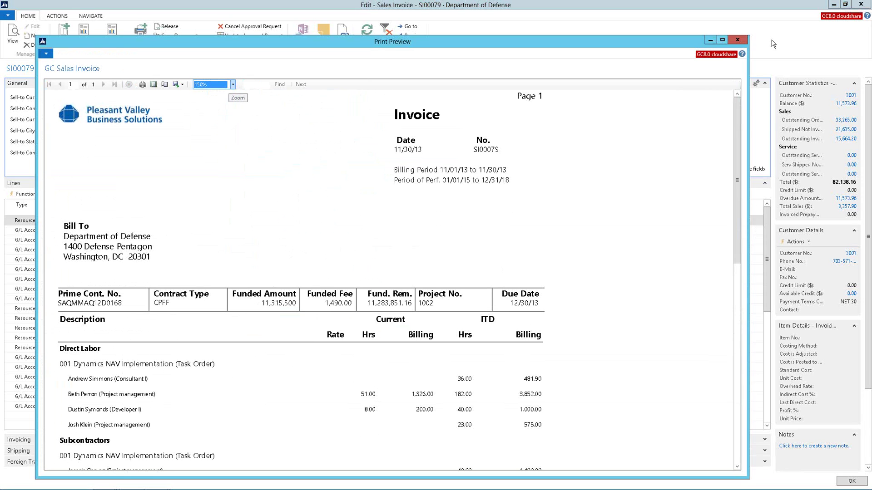
click(722, 41)
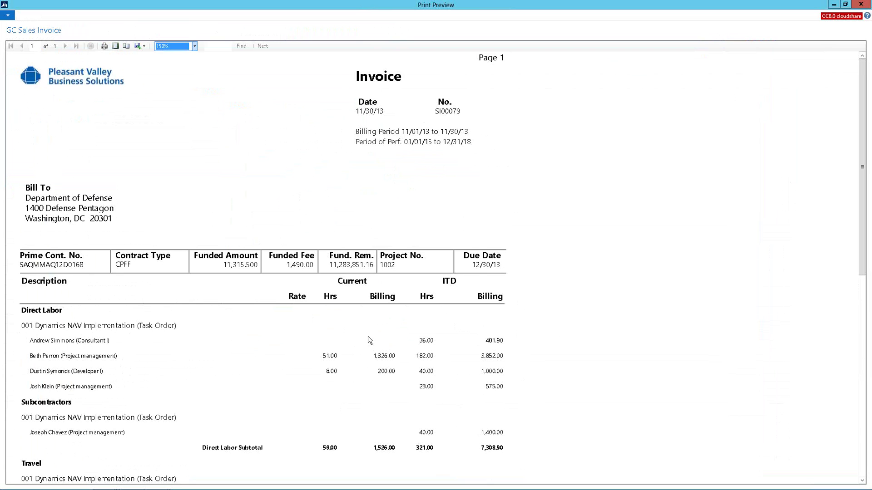
click(862, 395)
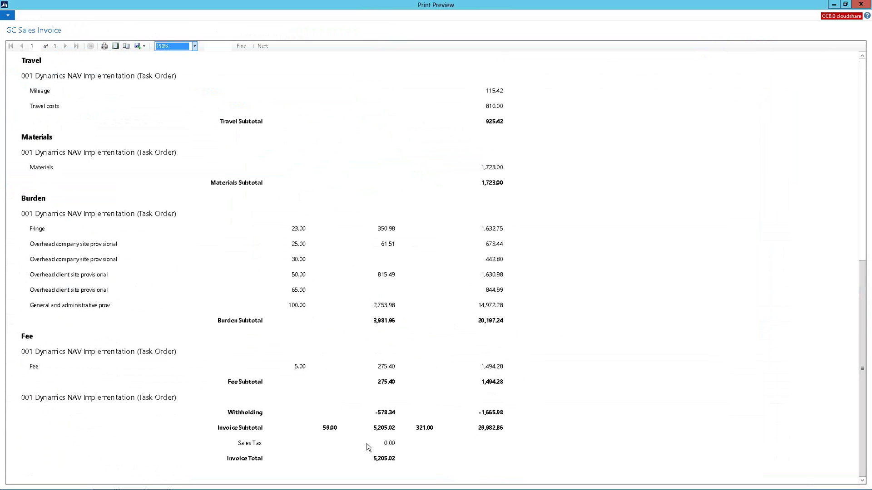
click(143, 46)
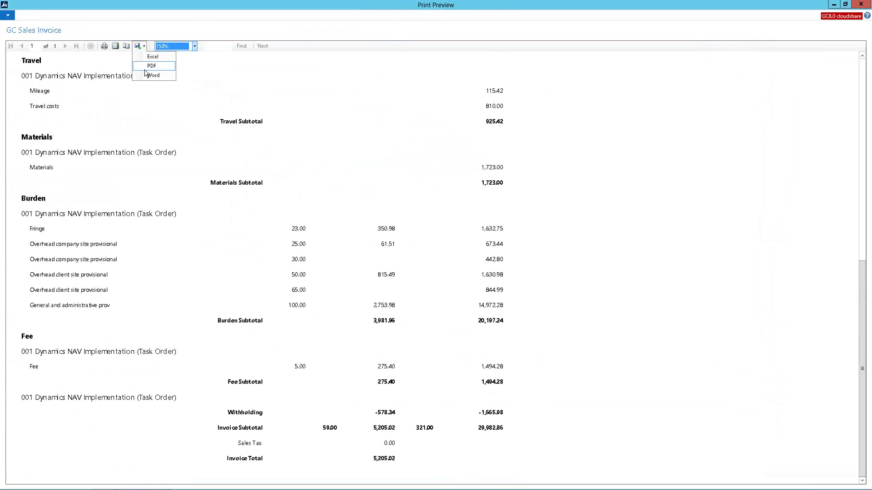
click(860, 4)
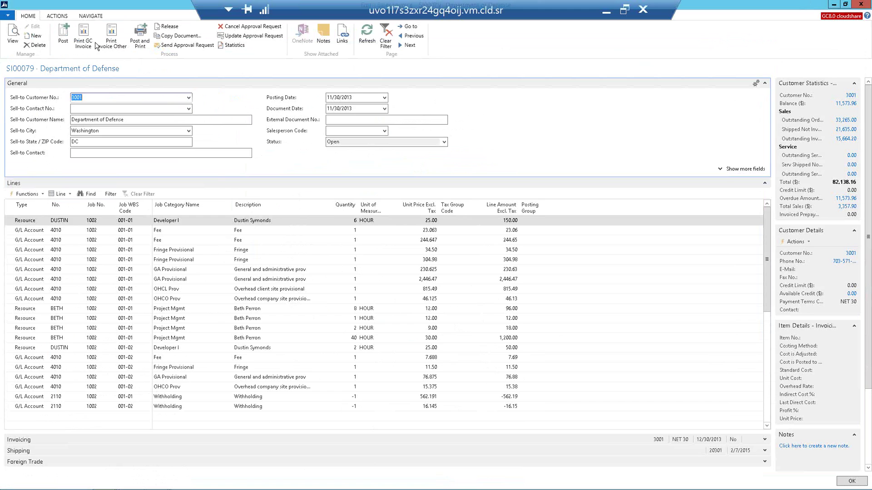
- Preview the GC invoice for SI00079 again, grouped by Category Group and summarized By Labor Category, at 150% zoom
click(86, 43)
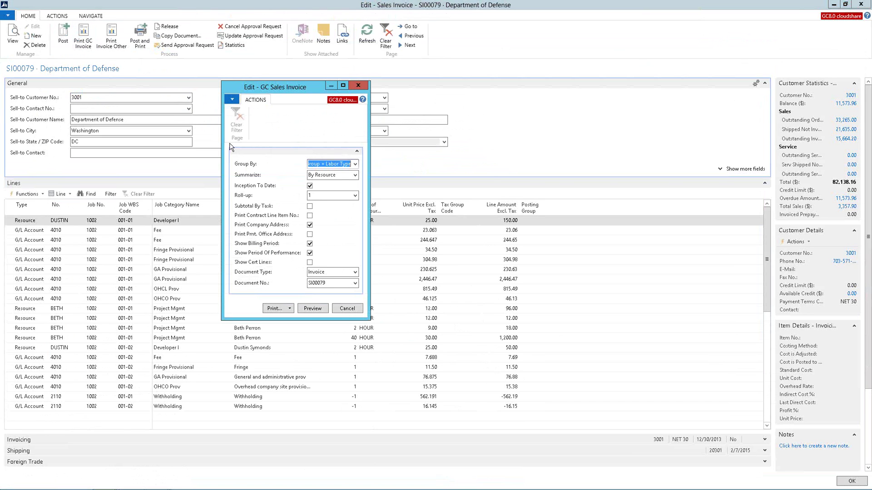
click(355, 164)
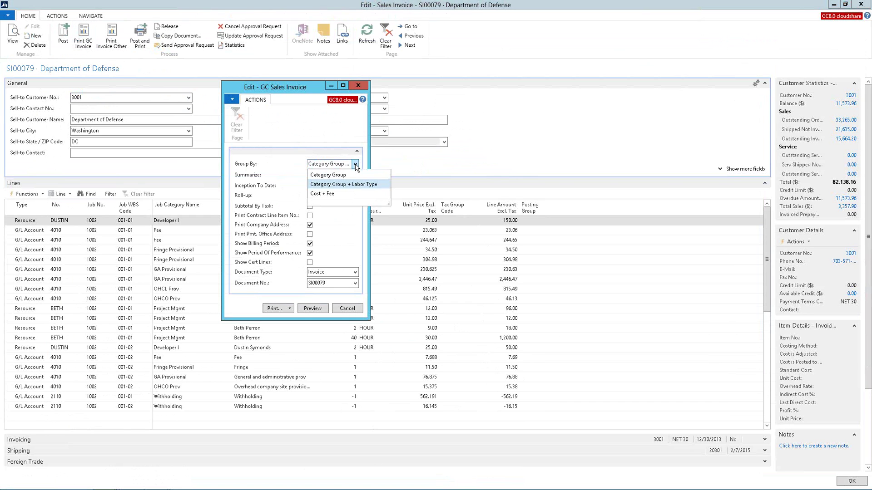
click(336, 177)
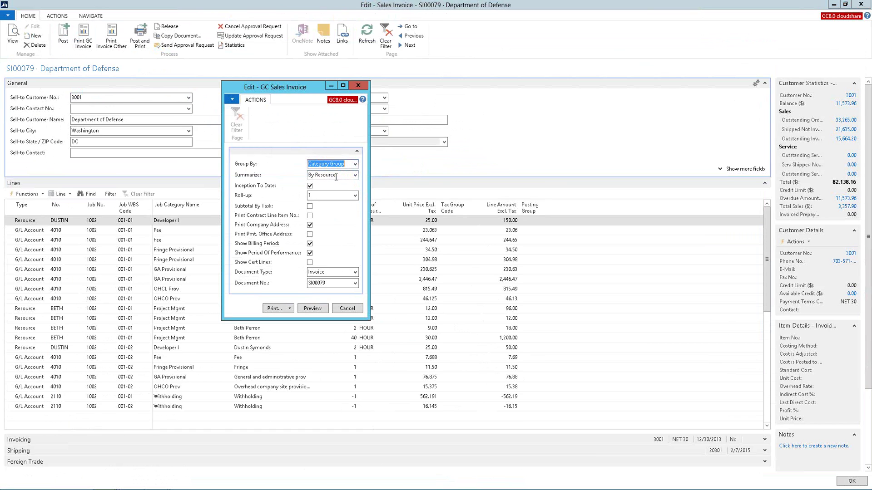
click(355, 175)
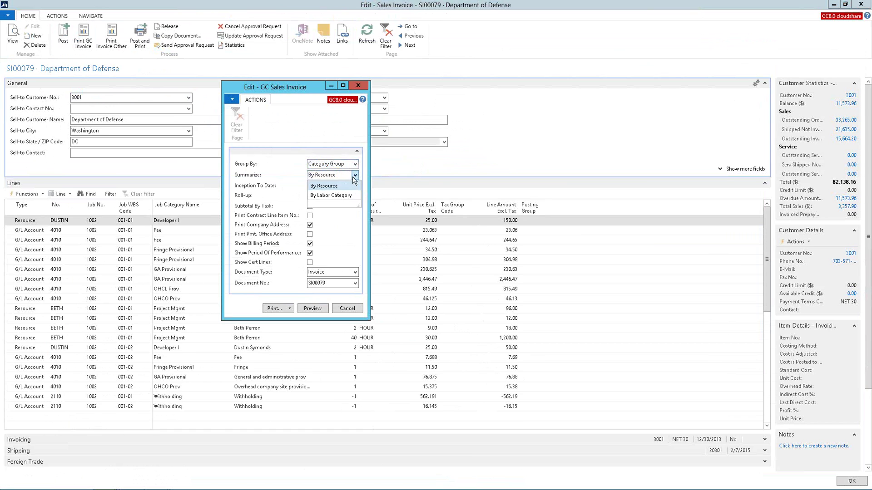
click(328, 196)
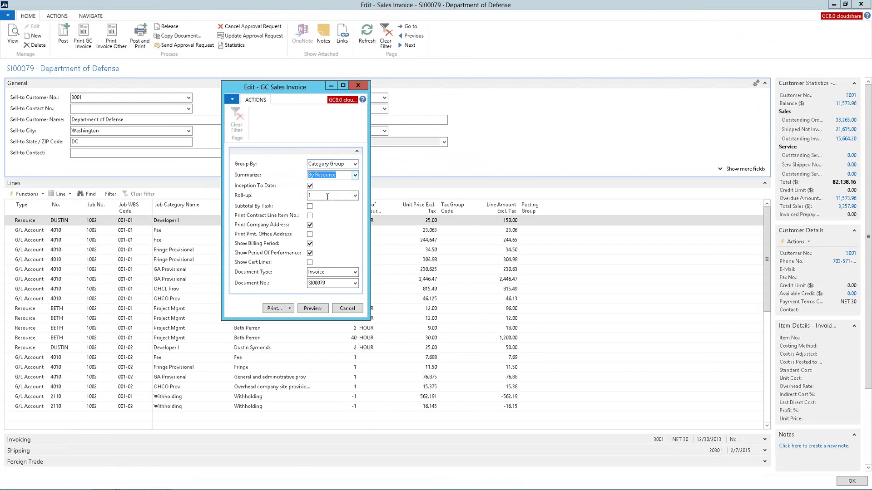
click(312, 308)
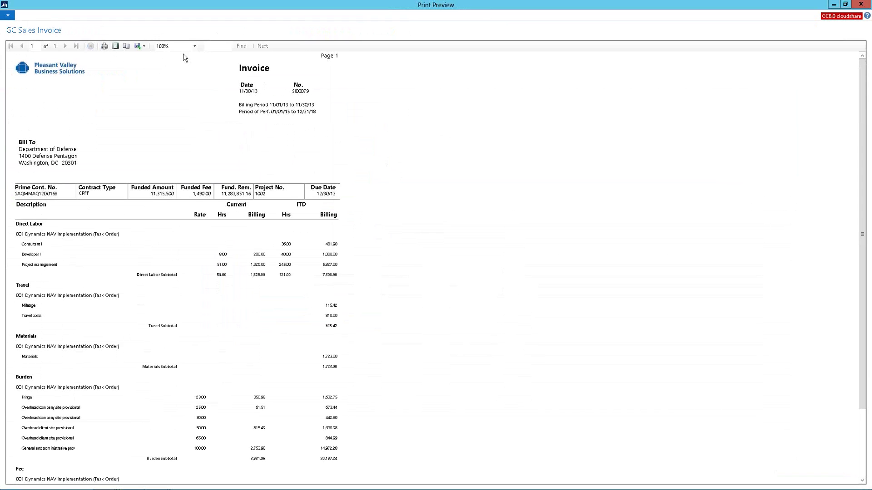
click(184, 47)
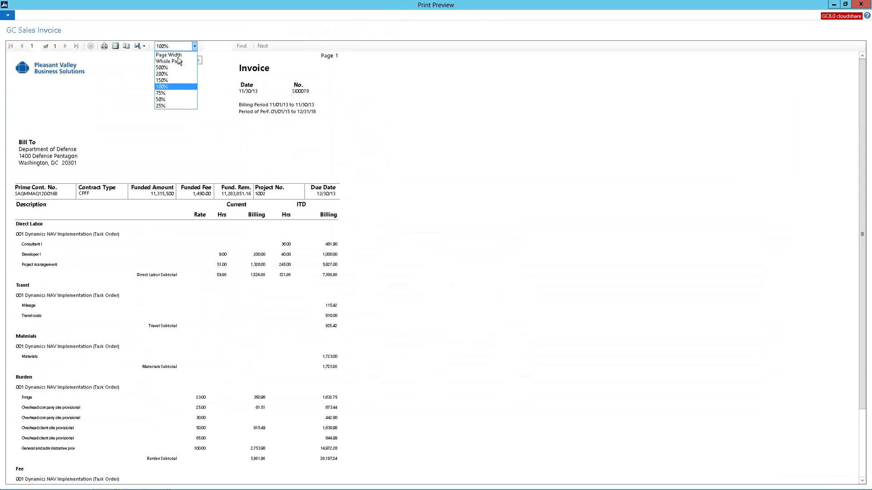
click(171, 81)
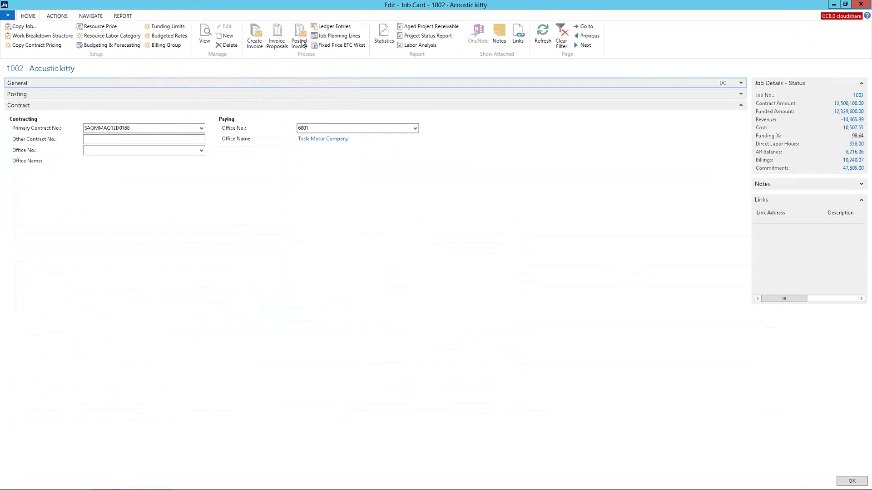
- Open the posted sales invoices of job 1002 and view posted invoice SI-0108 maximized
click(299, 42)
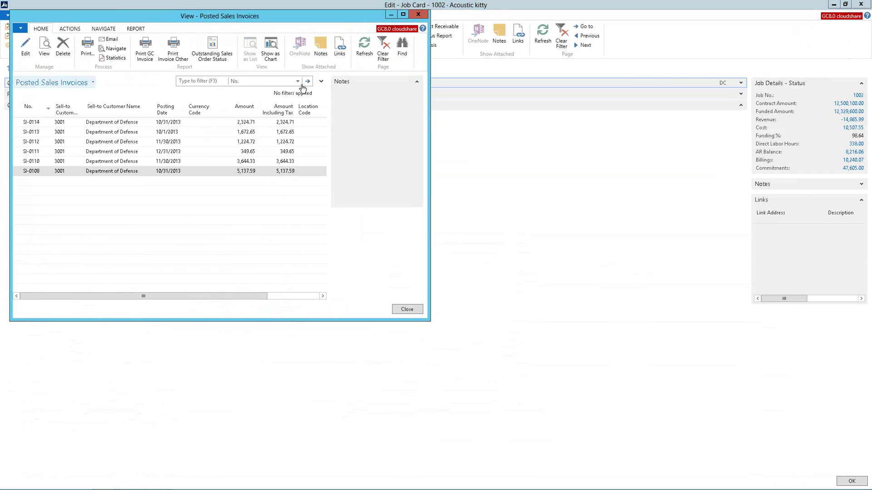
click(118, 176)
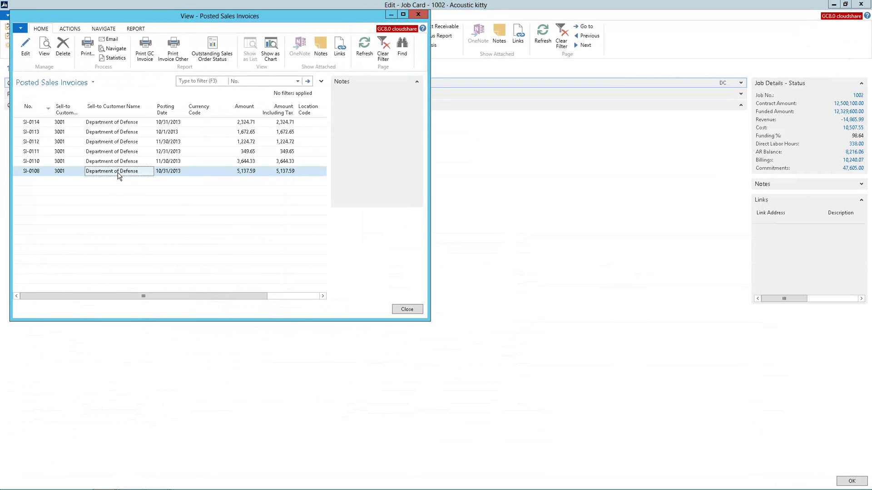
double_click(118, 176)
double_click(196, 34)
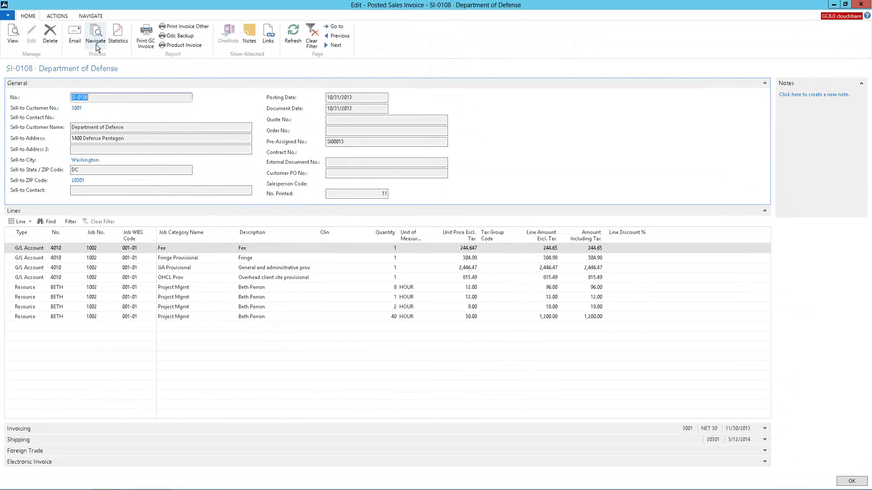
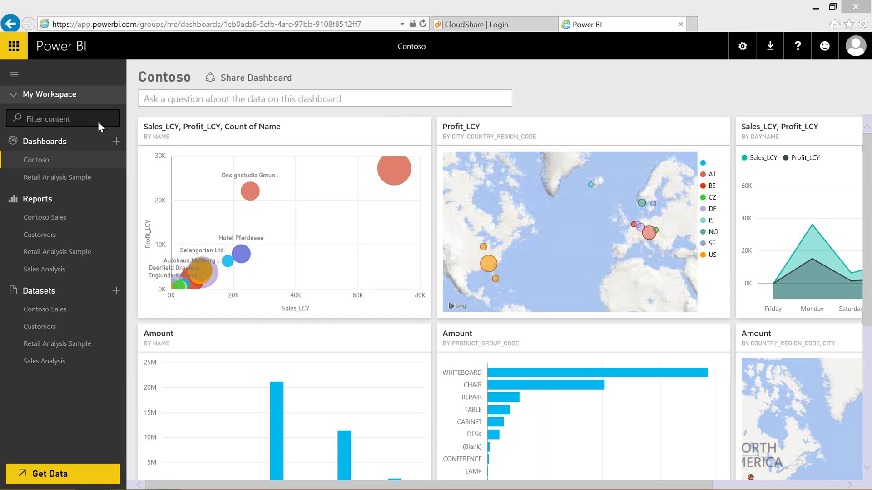
- Examine the tiles of the Contoso dashboard, from the sales and profit charts down to the Amount maps
click(866, 468)
scroll(868, 470, down, 3)
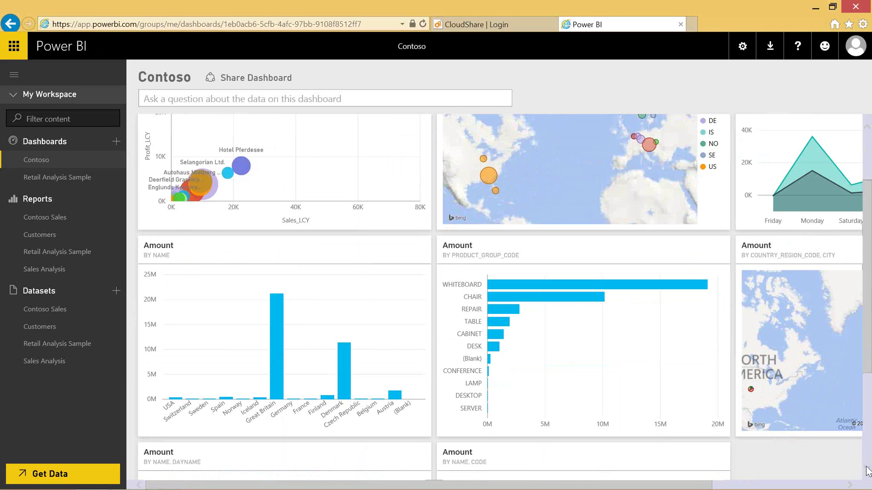
drag(871, 395, 845, 244)
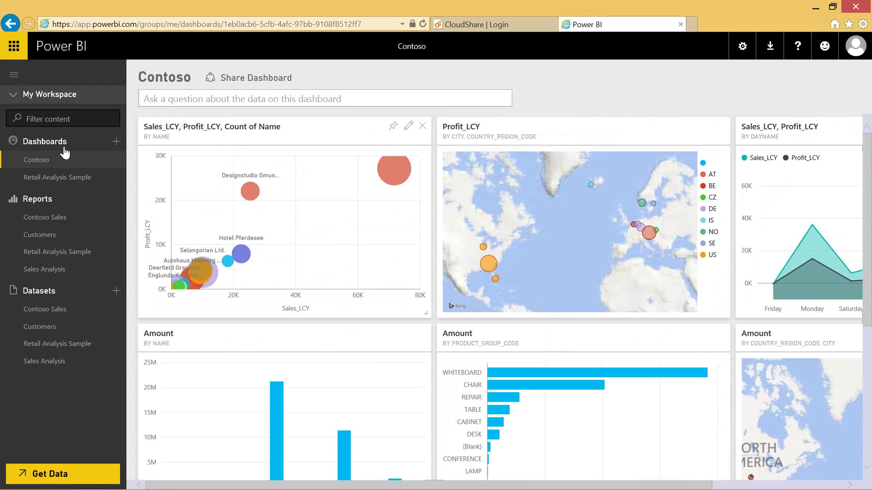
mouse_move(86, 166)
scroll(868, 463, down, 1)
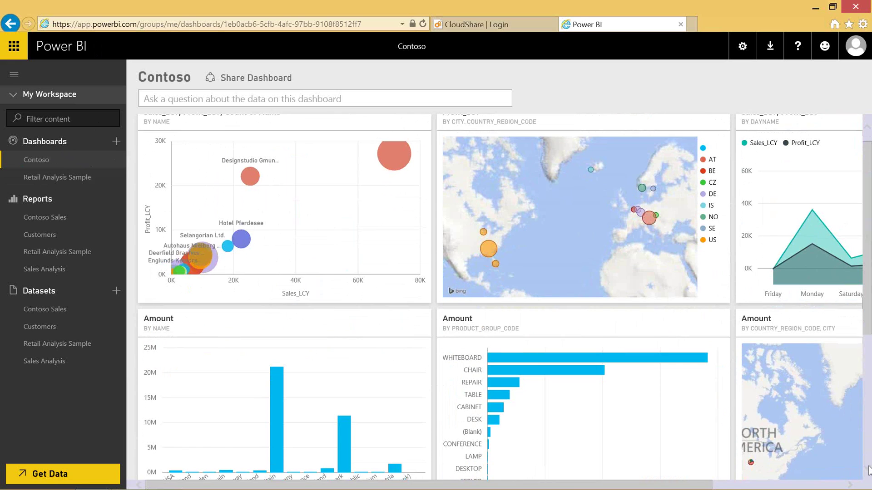
scroll(869, 470, down, 3)
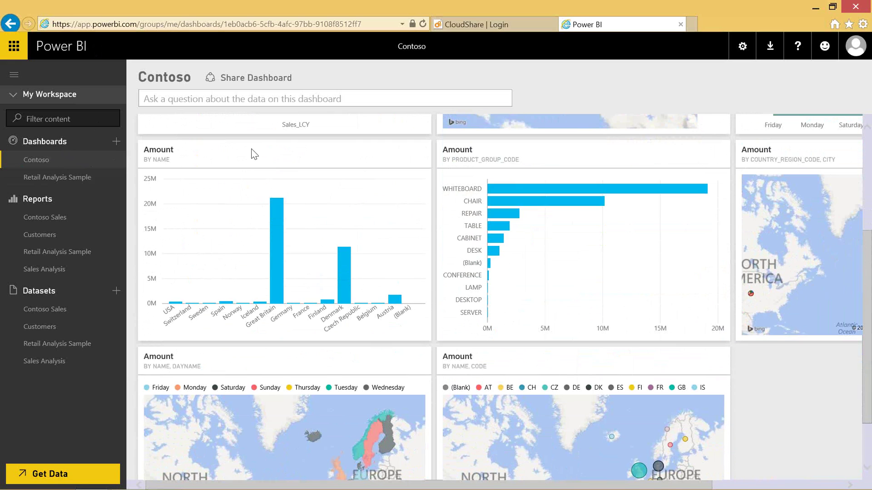
scroll(250, 151, down, 2)
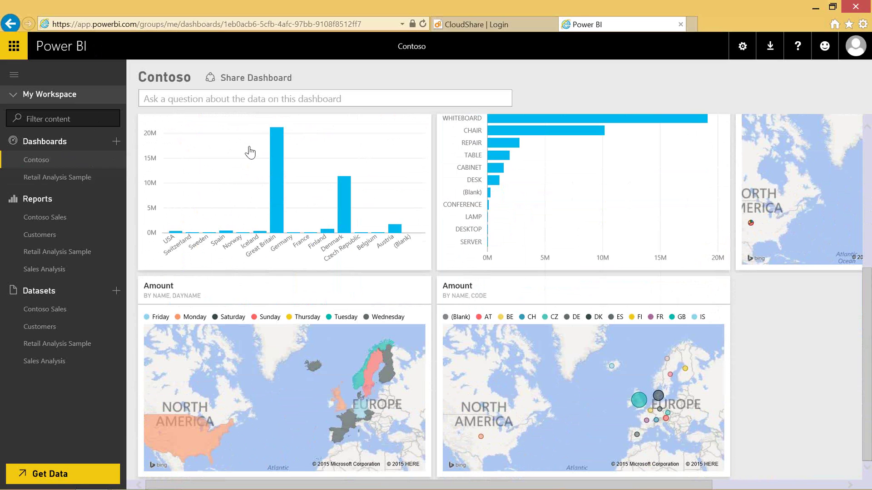
- Open the Sales Analysis report from the Amount by Name tile and highlight its charts by Great Britain
click(250, 151)
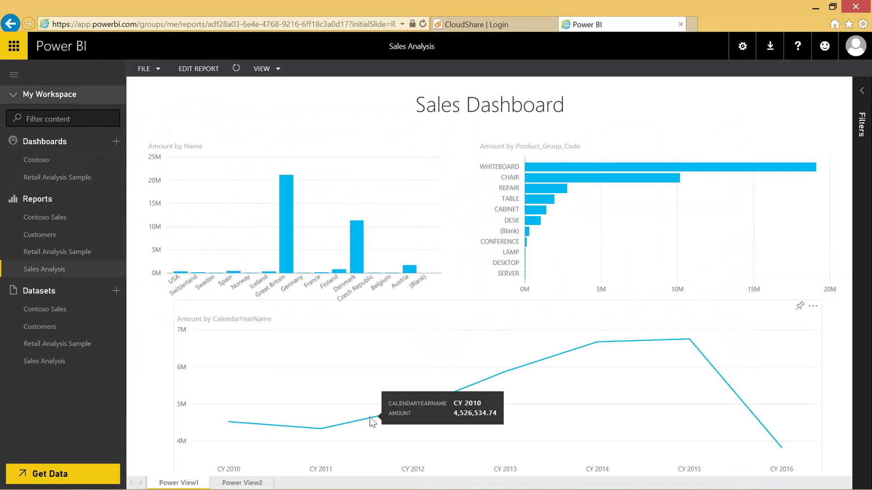
mouse_move(284, 212)
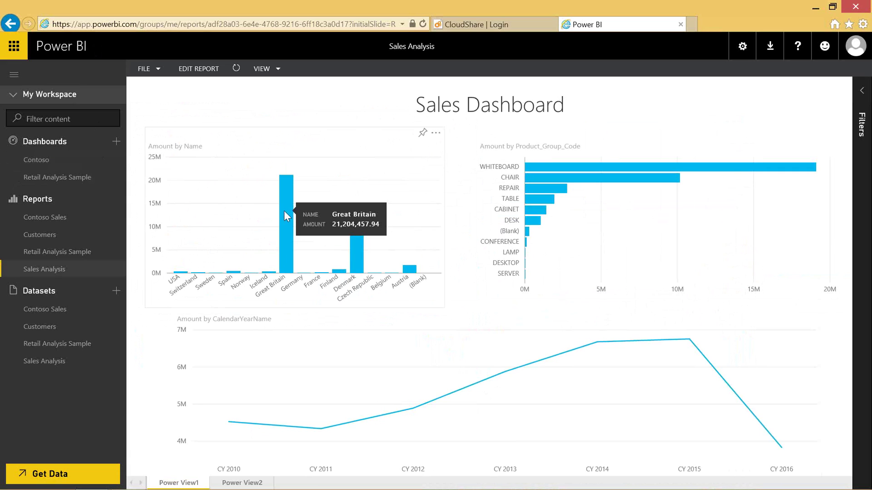
click(285, 211)
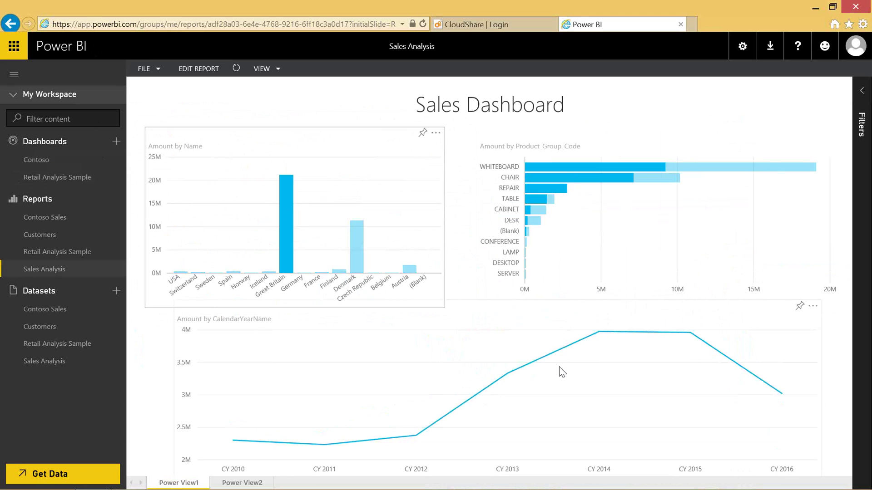
- Return to the Contoso dashboard, ask "sum amount by country" and inspect the Great Britain and USA bubbles on the map
click(35, 167)
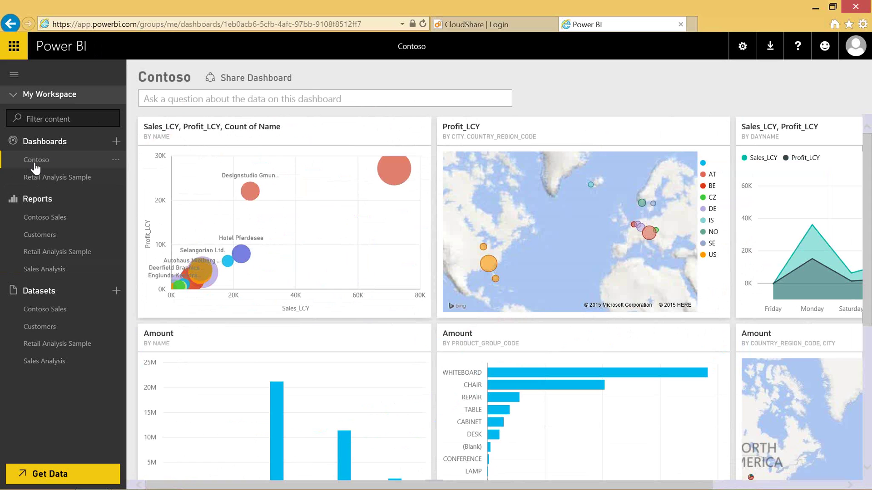
click(170, 99)
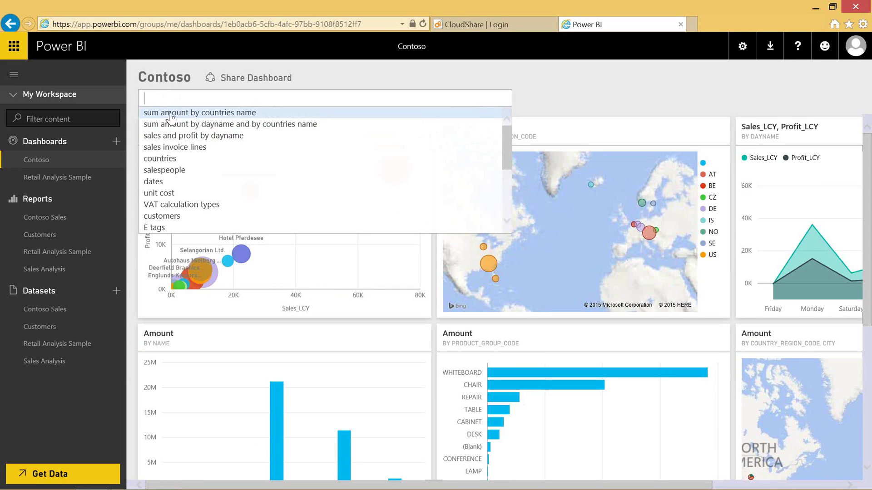
text(sum amount  by country)
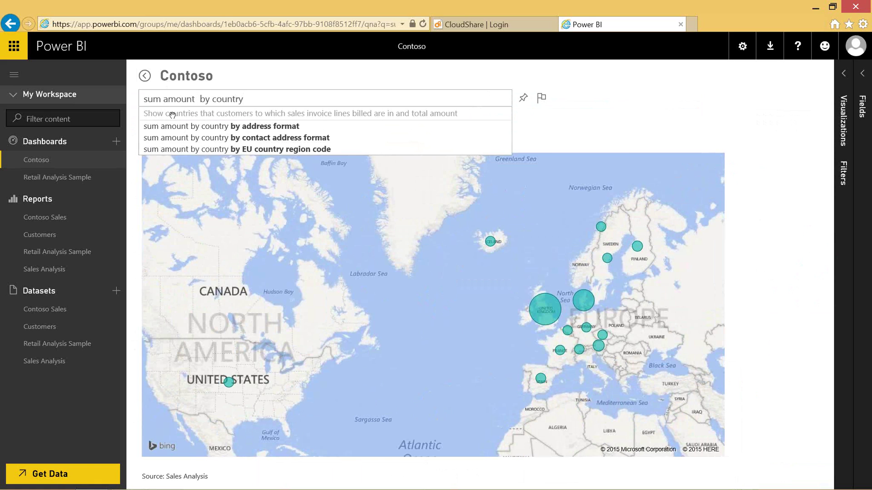
mouse_move(544, 310)
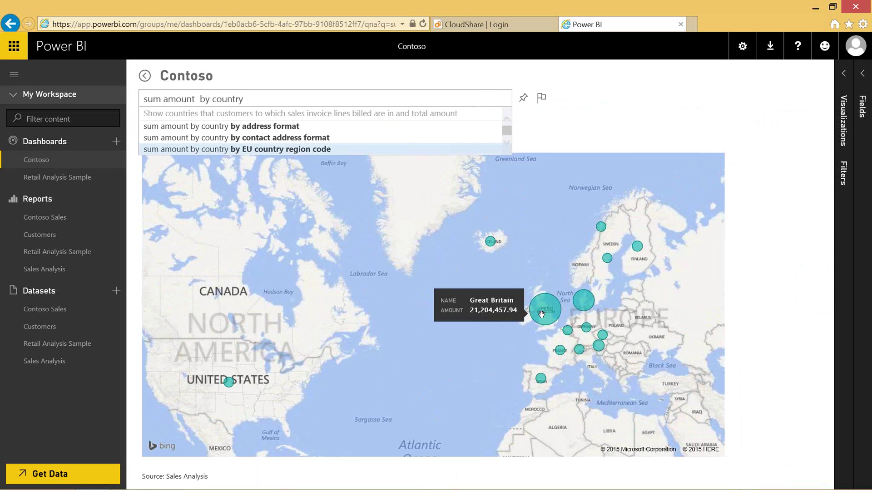
mouse_move(227, 383)
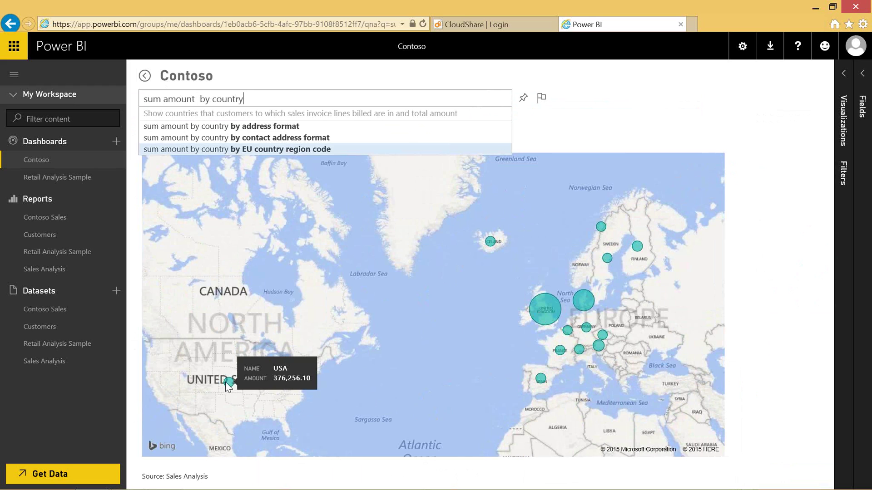
- Open the Contoso Sales dataset and review the fields of its CustomerAnalysis and Date tables
click(47, 308)
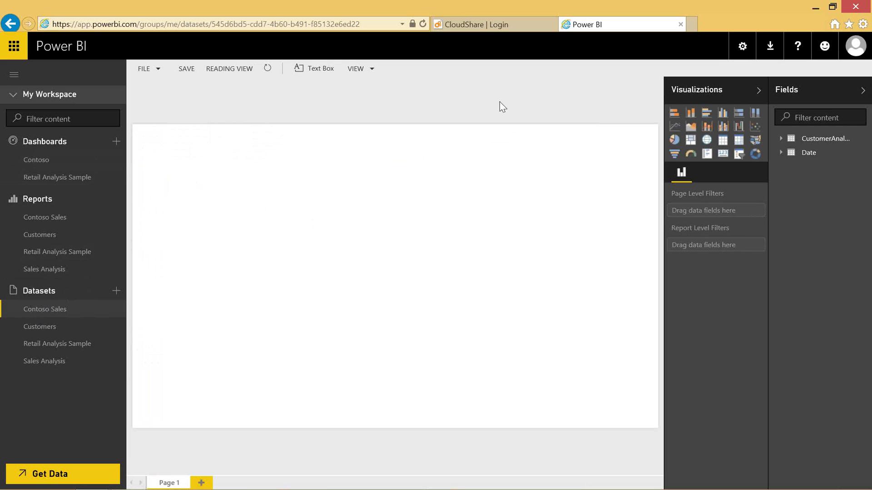
click(779, 140)
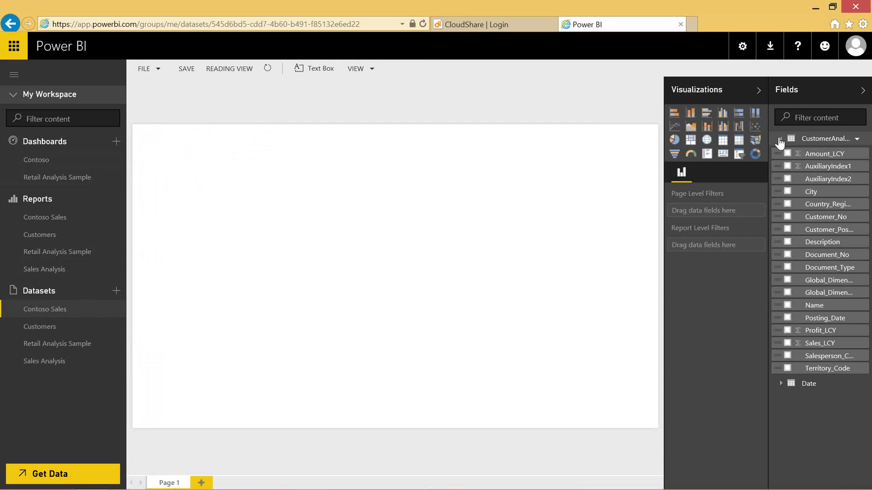
click(780, 141)
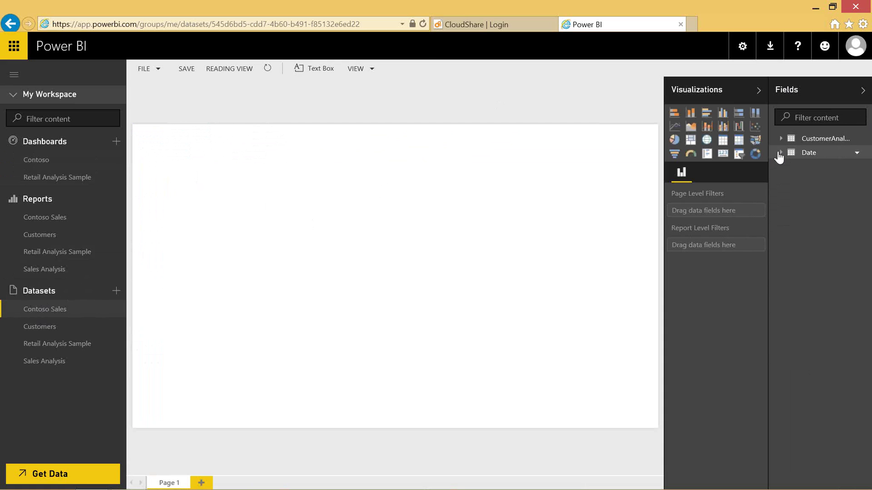
click(779, 153)
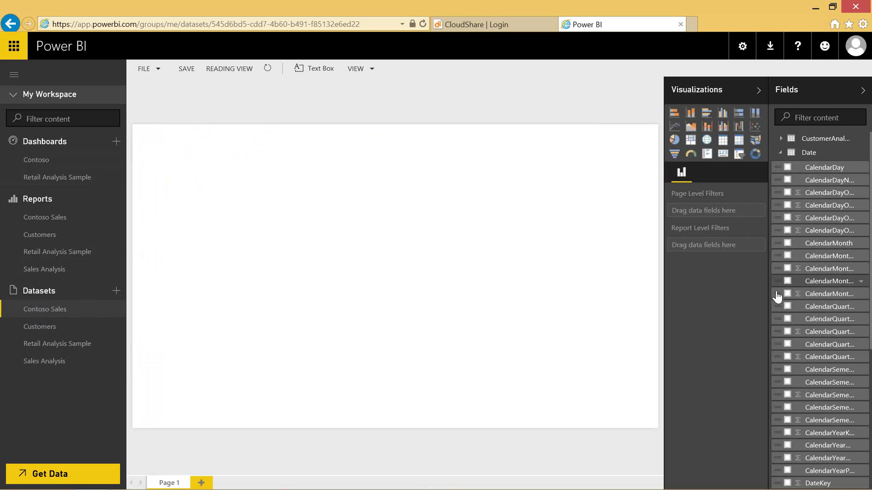
- Build a table visual from CalendarQuarterAbbrv with the Profit_LCY and Sales_LCY values
right_click(787, 322)
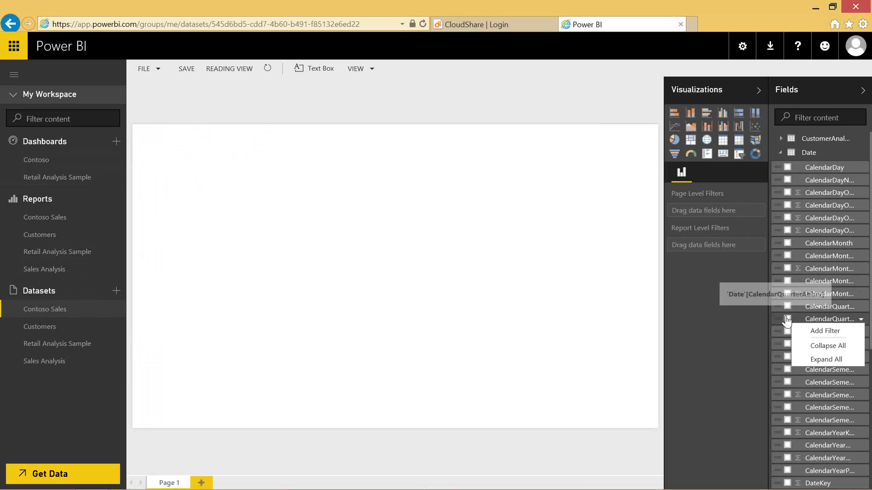
key(Escape)
click(788, 321)
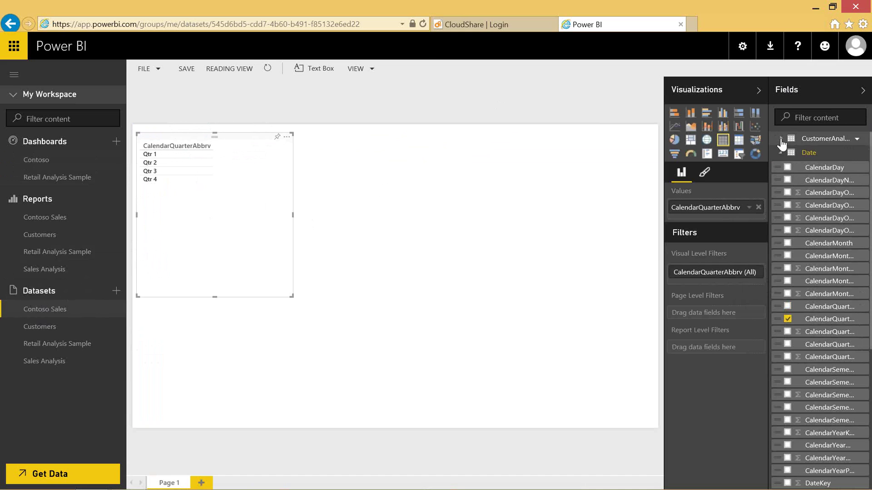
click(781, 140)
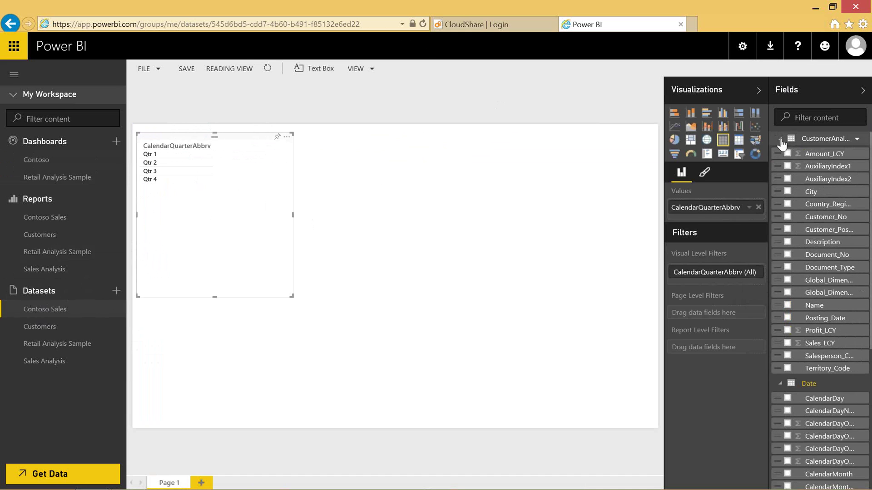
click(788, 330)
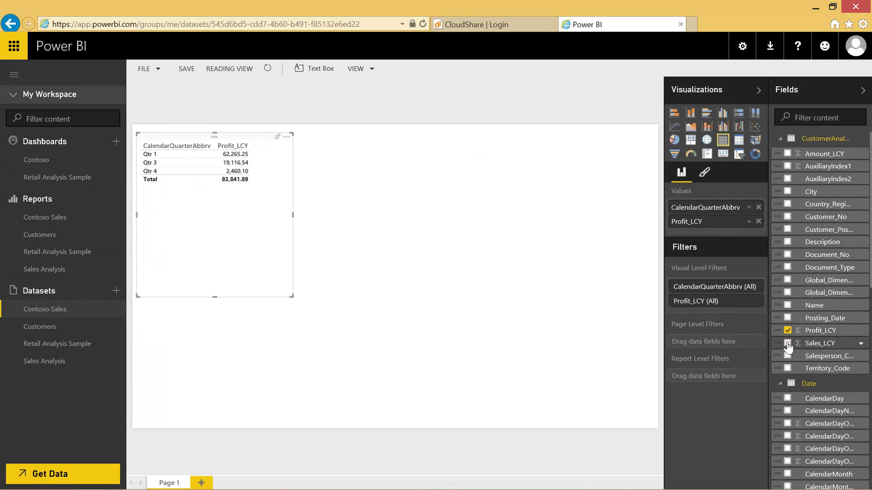
click(788, 344)
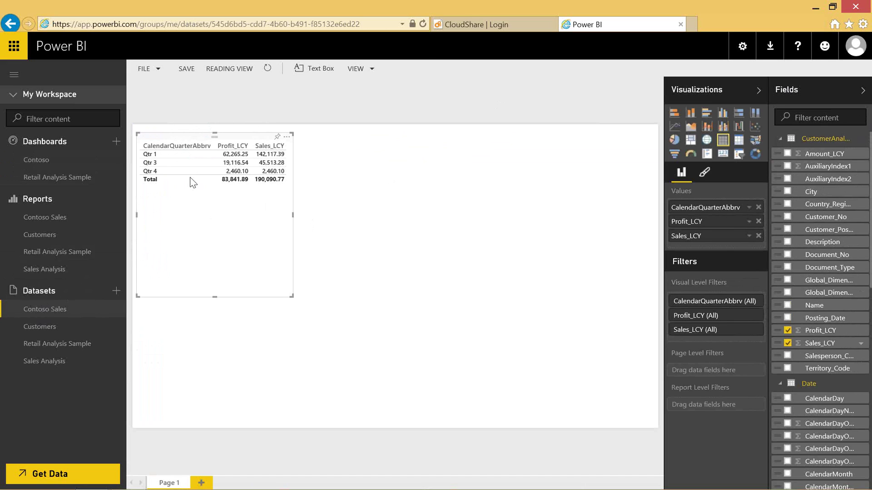
- Convert the quarterly table into a stacked bar chart and enlarge it
click(674, 112)
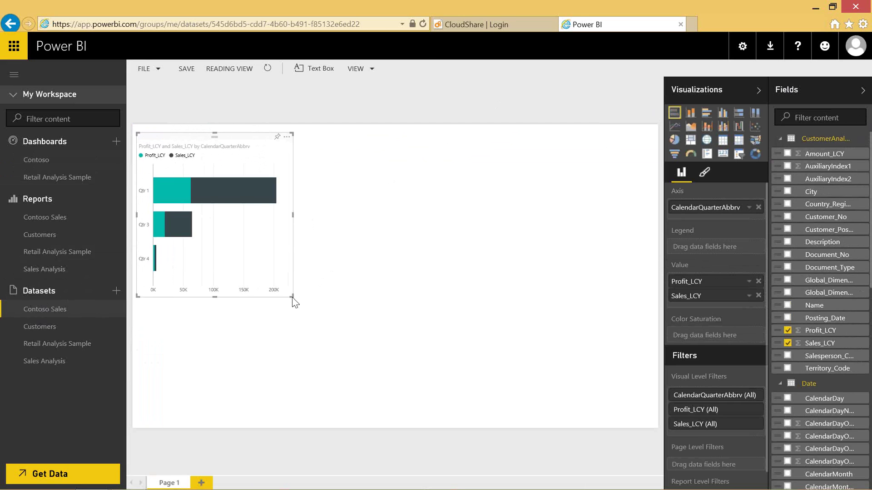
drag(292, 297, 342, 316)
click(362, 323)
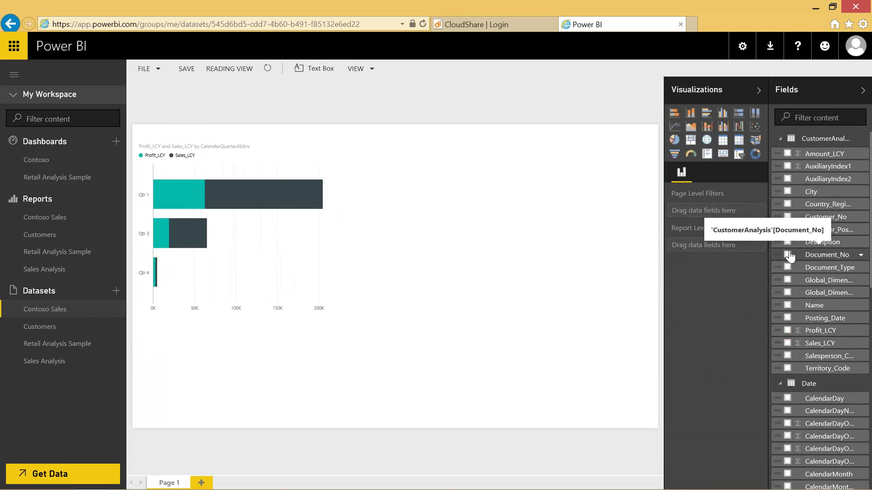
- Add a map visual of Profit_LCY by Country_Region_Code below the bar chart and widen it
drag(789, 257, 791, 226)
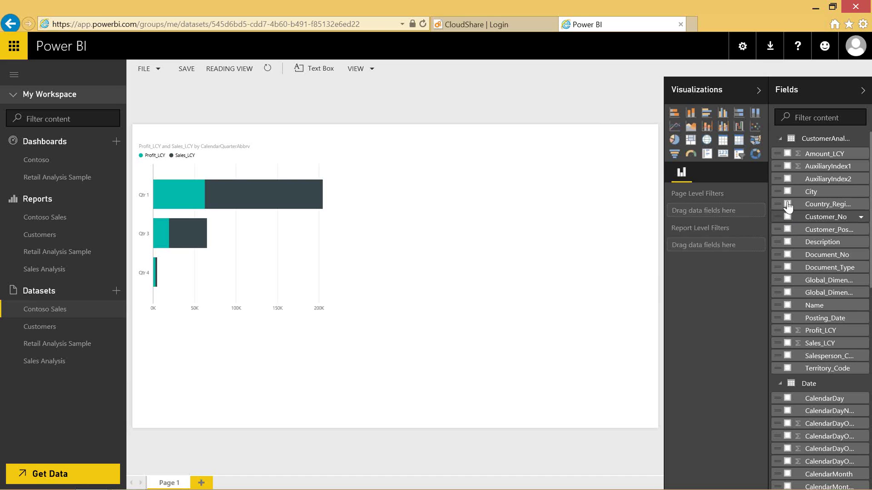
click(787, 205)
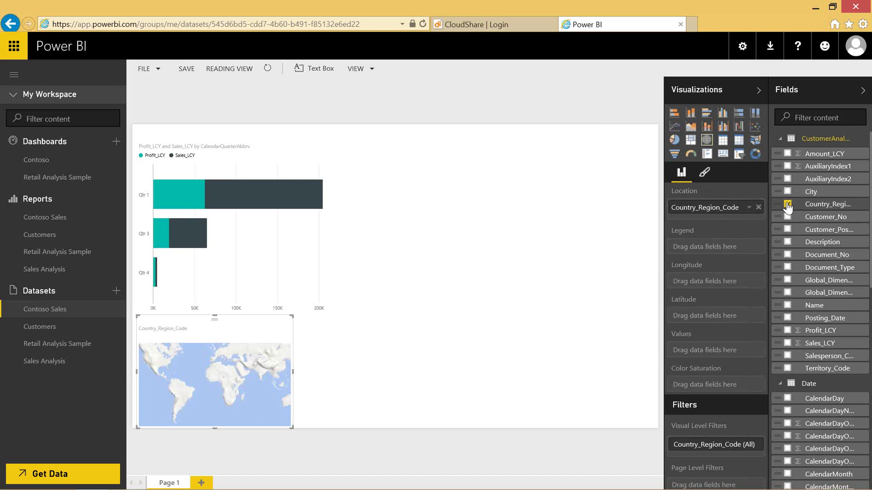
click(787, 331)
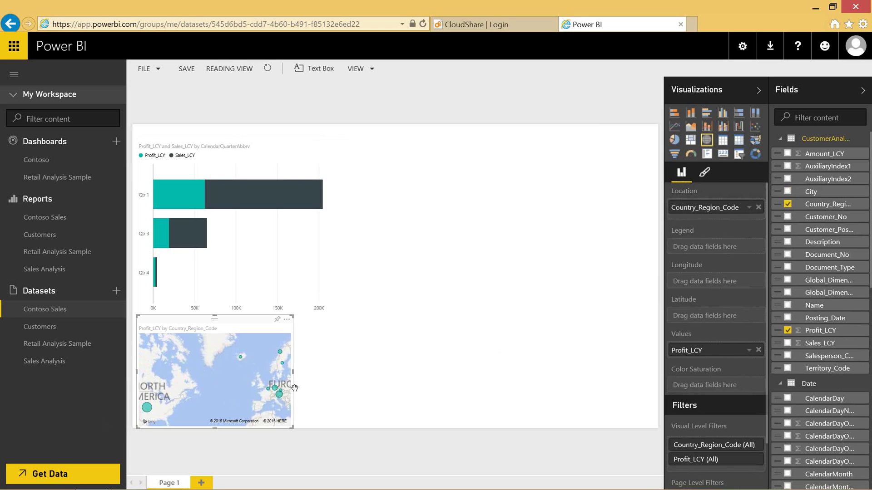
drag(291, 374, 374, 371)
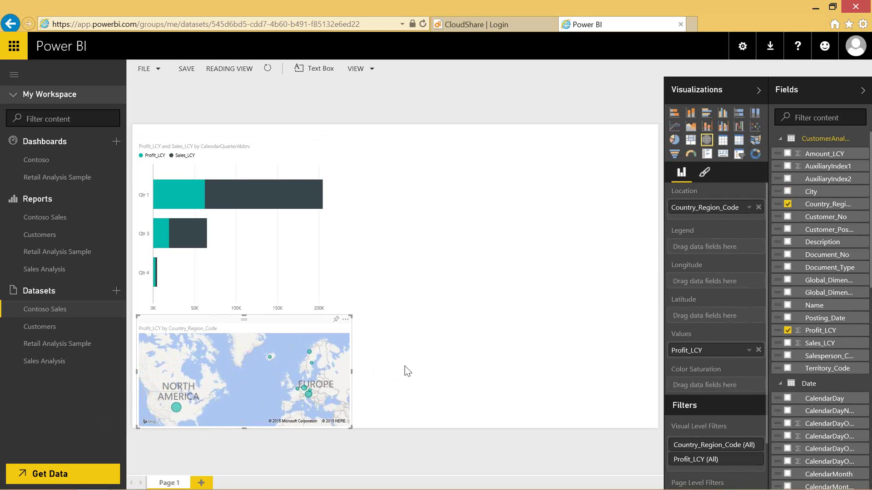
click(375, 281)
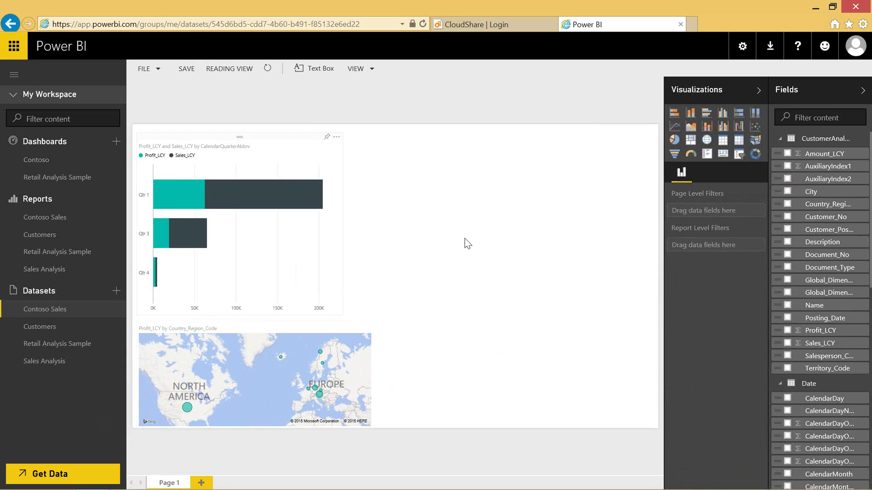
- Move the bar chart to the upper right of the report page and bring the map up beside it
drag(468, 244, 573, 233)
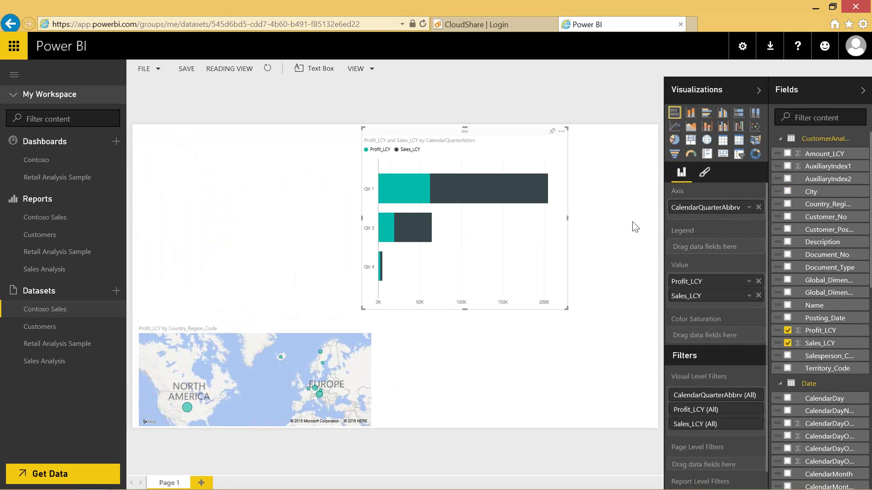
click(273, 326)
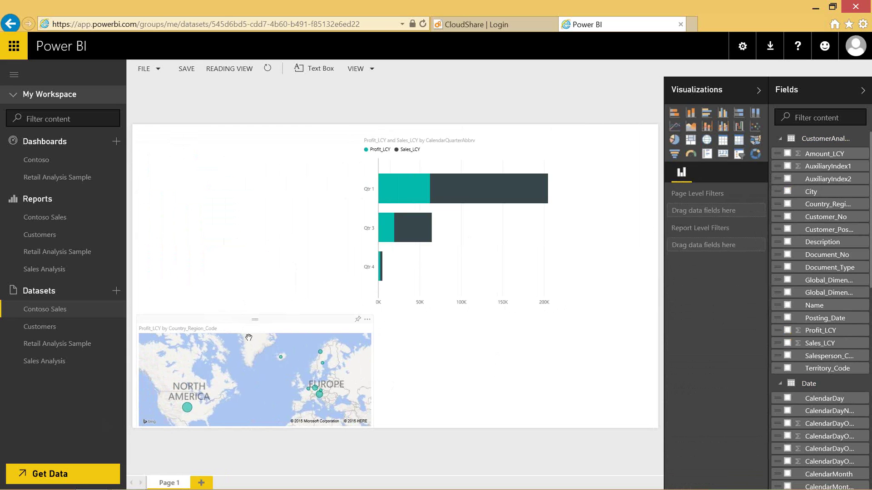
drag(255, 317, 257, 184)
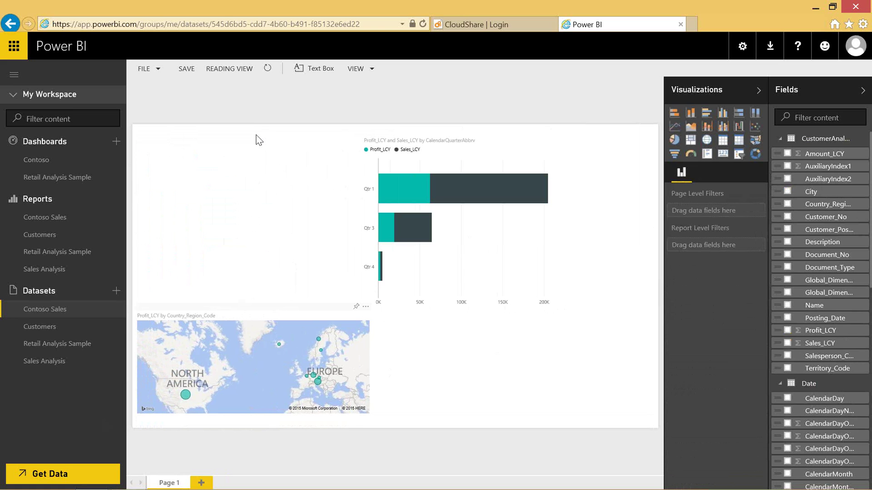
click(256, 136)
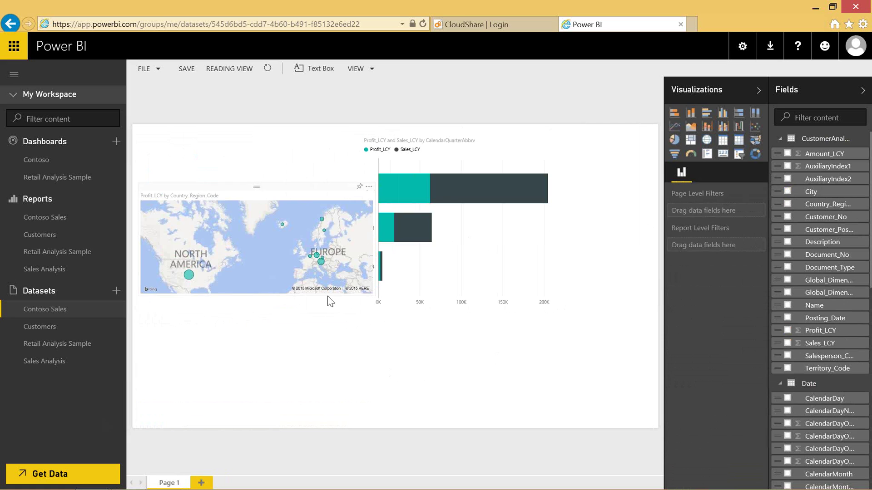
- Highlight the bar chart by the map's United States bubble and move the map closer to the page's upper edge
click(188, 276)
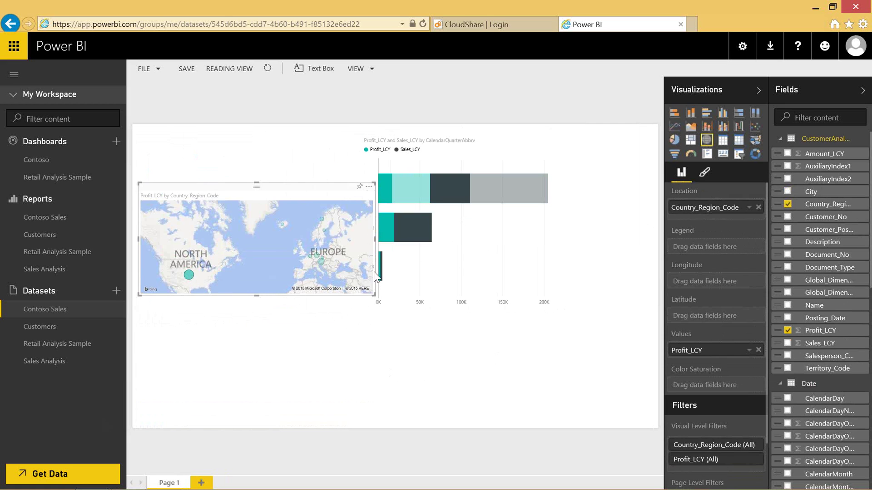
mouse_move(443, 191)
drag(222, 148, 218, 134)
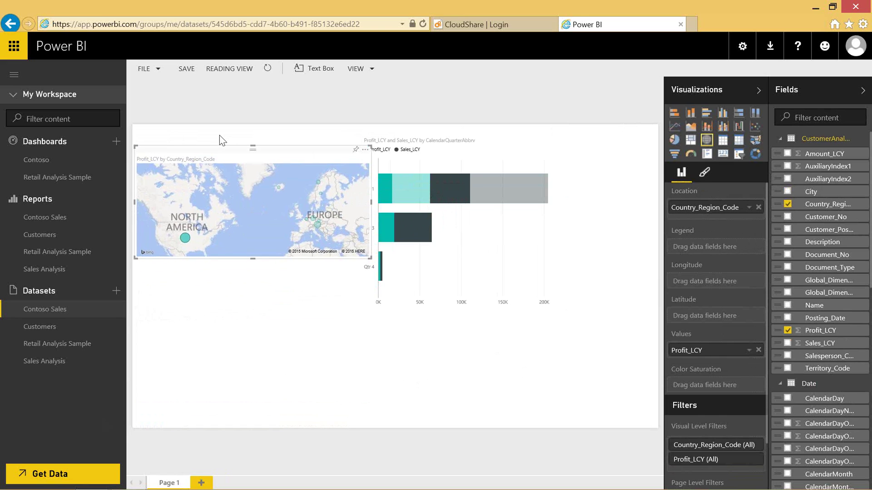
- Shift the quarterly bar chart farther right on the report page, leaving a gap between it and the map
click(399, 182)
drag(431, 160, 447, 160)
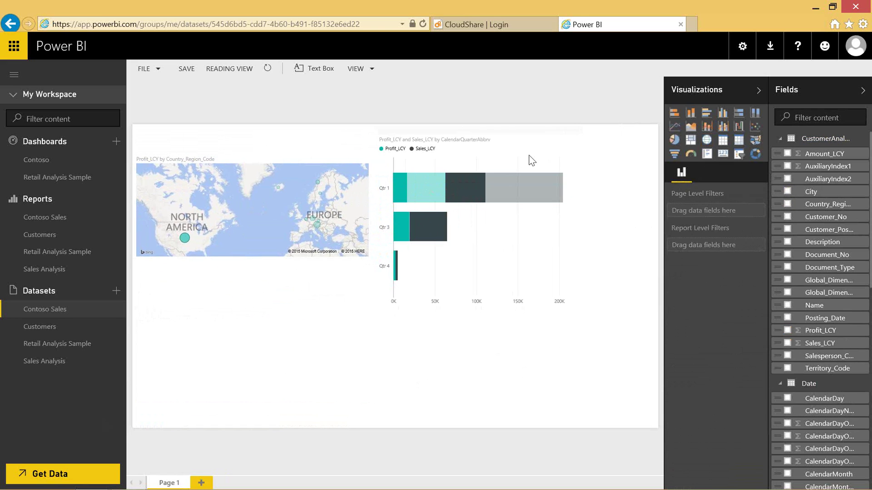
drag(558, 160, 559, 161)
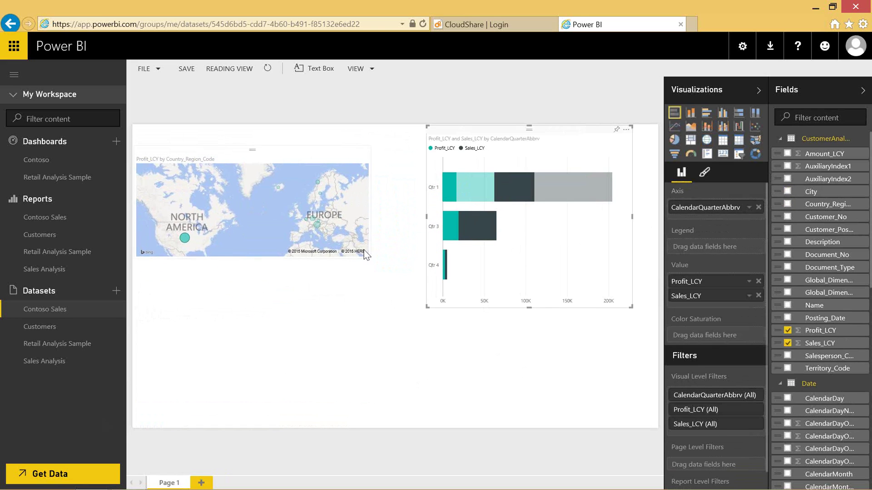